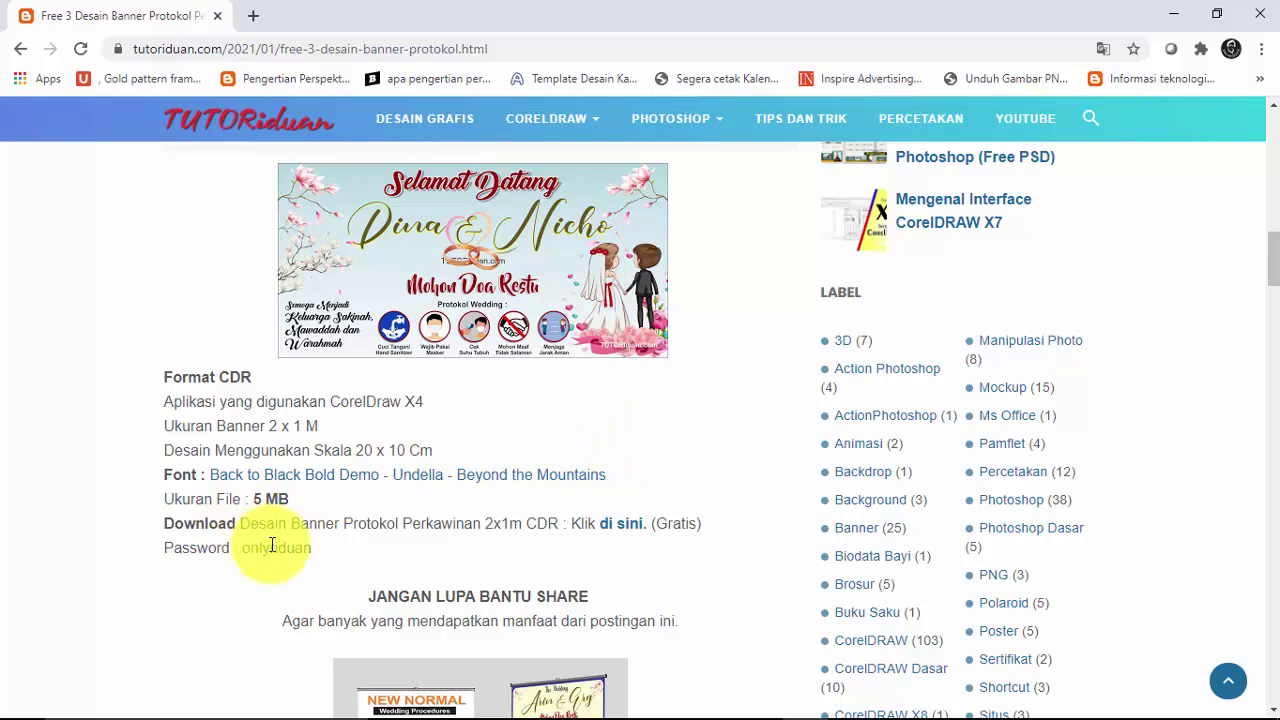
Open the Undella font page linked under the 2 x 1 m wedding banner and download the font archive.
left_click(418, 486)
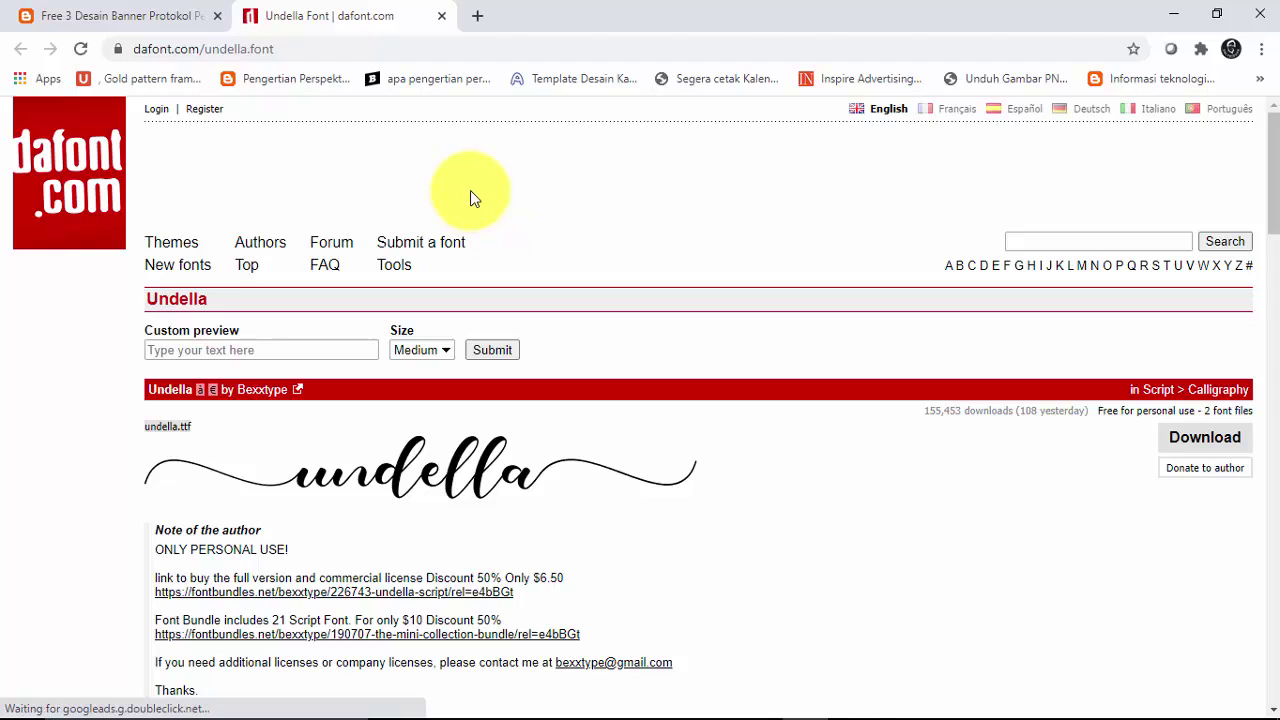
scroll(470, 190, "down", 1)
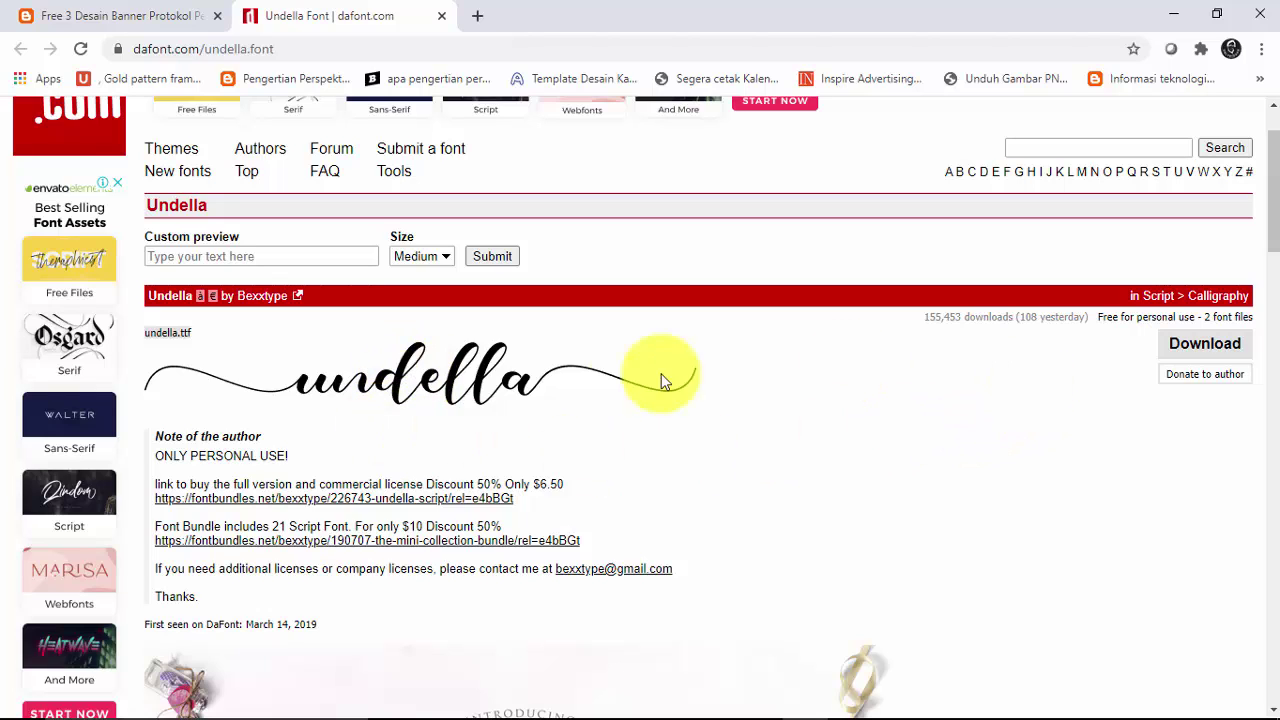
left_click(1203, 345)
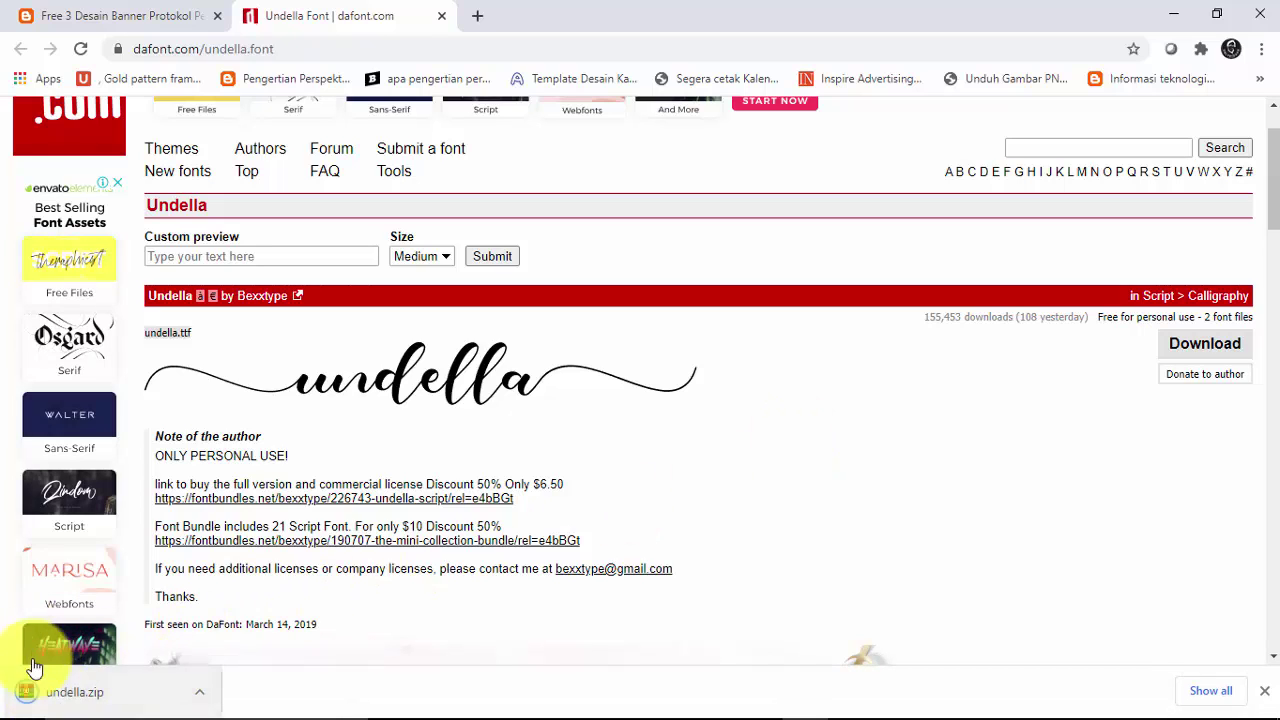
Locate undella.zip in the Downloads folder and paste it into the Font subfolder.
left_click(199, 692)
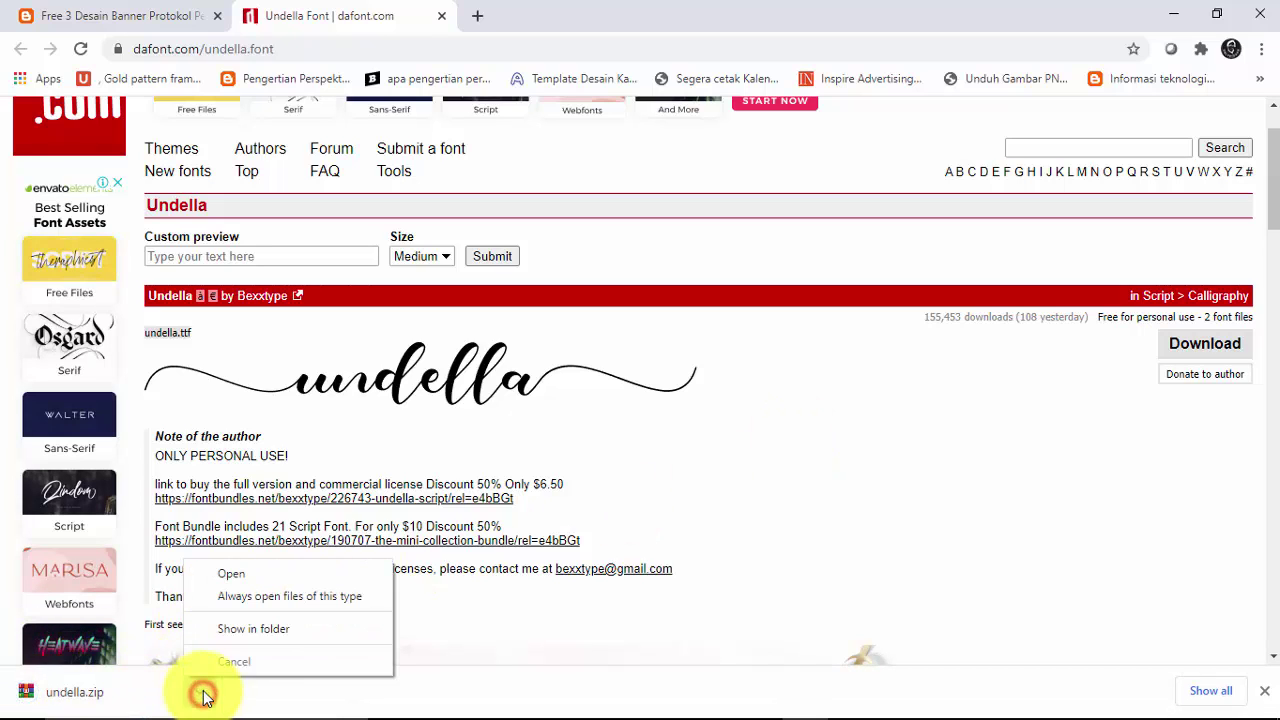
left_click(259, 630)
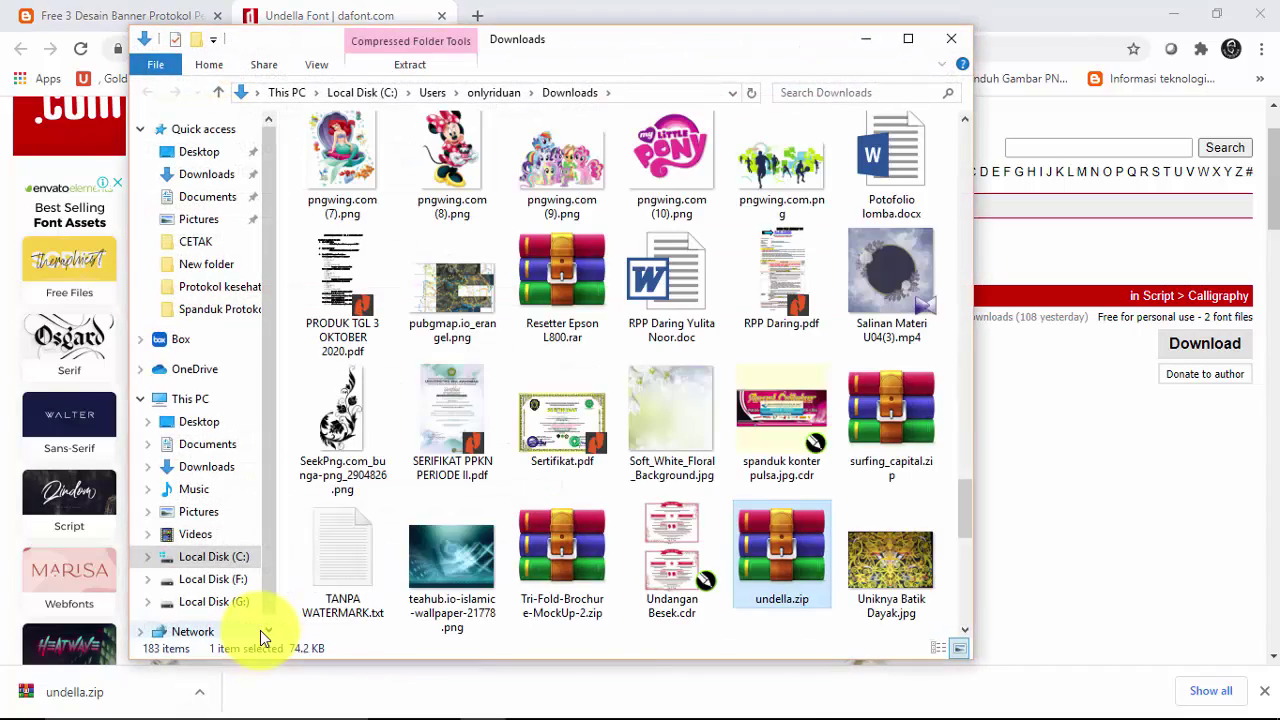
scroll(471, 435, "up", 10)
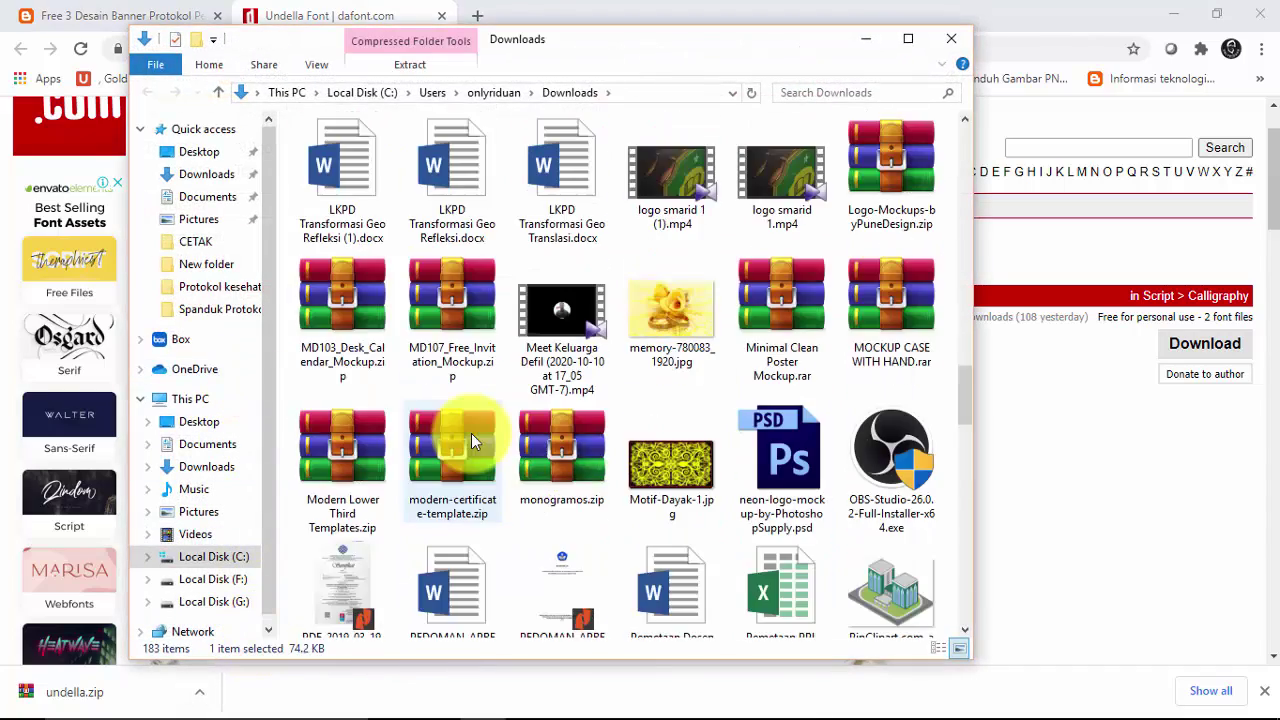
scroll(471, 433, "up", 10)
double_click(577, 165)
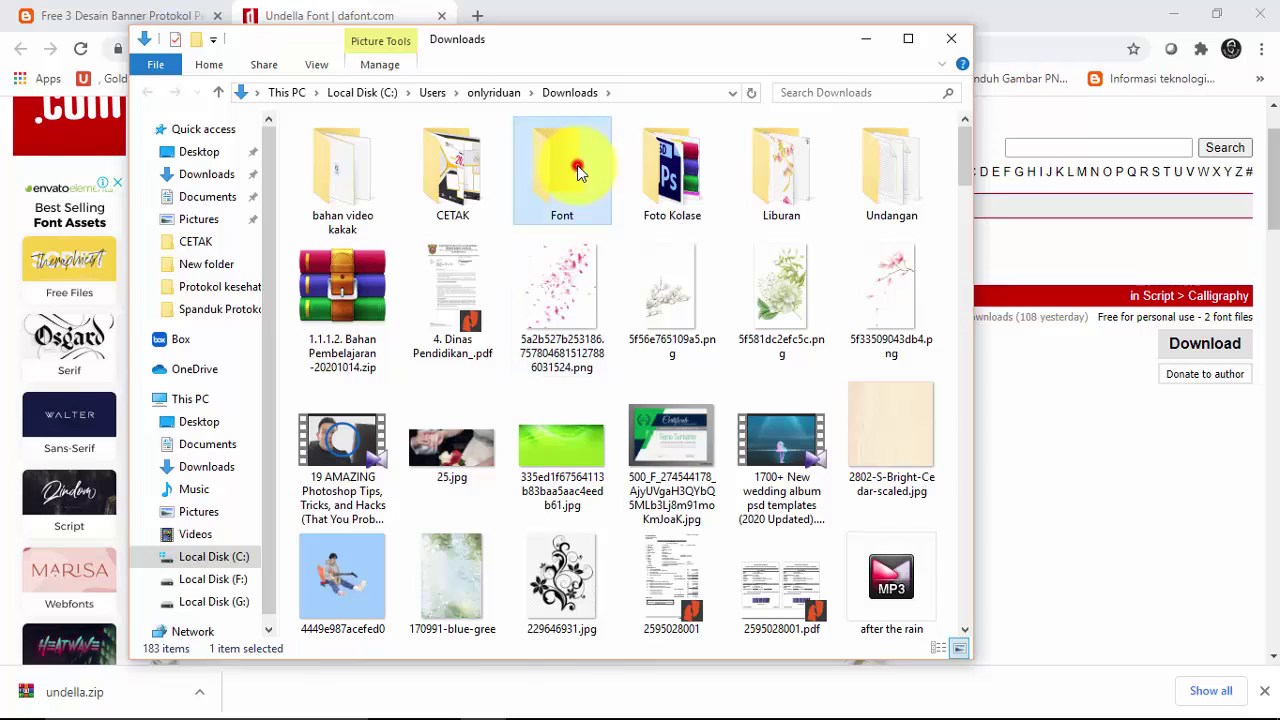
right_click(557, 225)
left_click(609, 410)
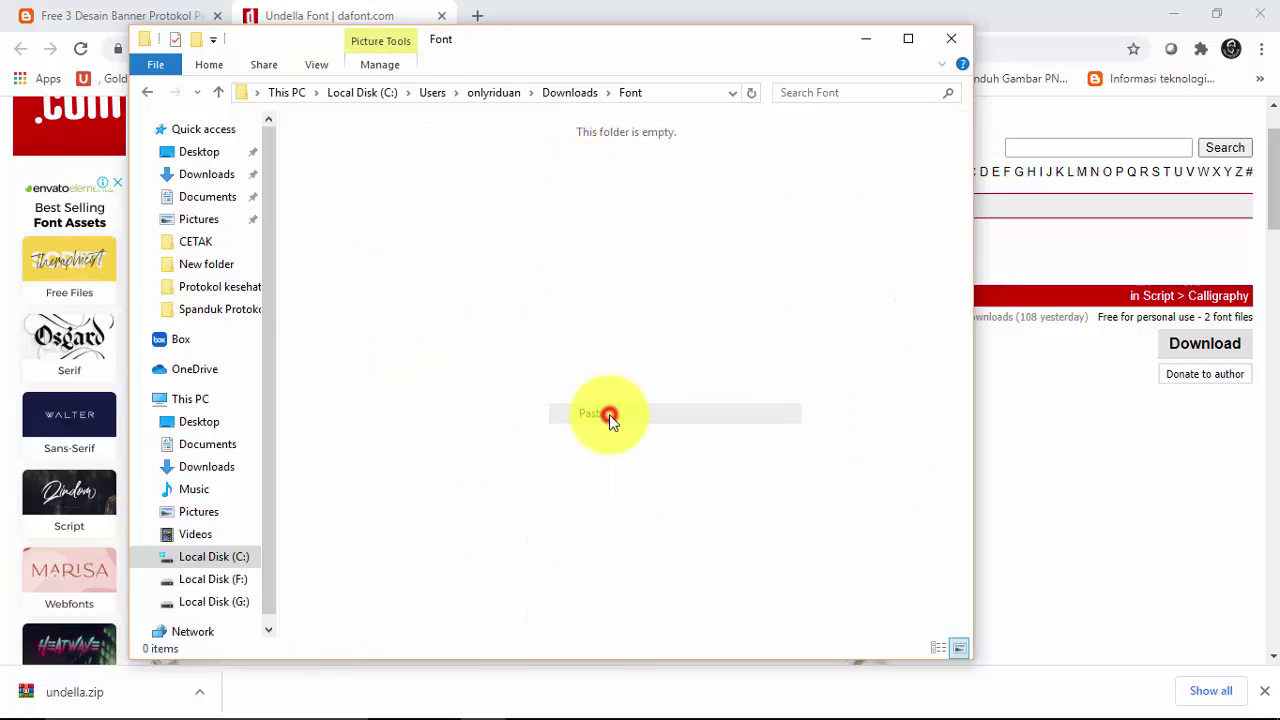
left_click(510, 327)
Extract undella.zip directly into the Font folder.
left_click(359, 169)
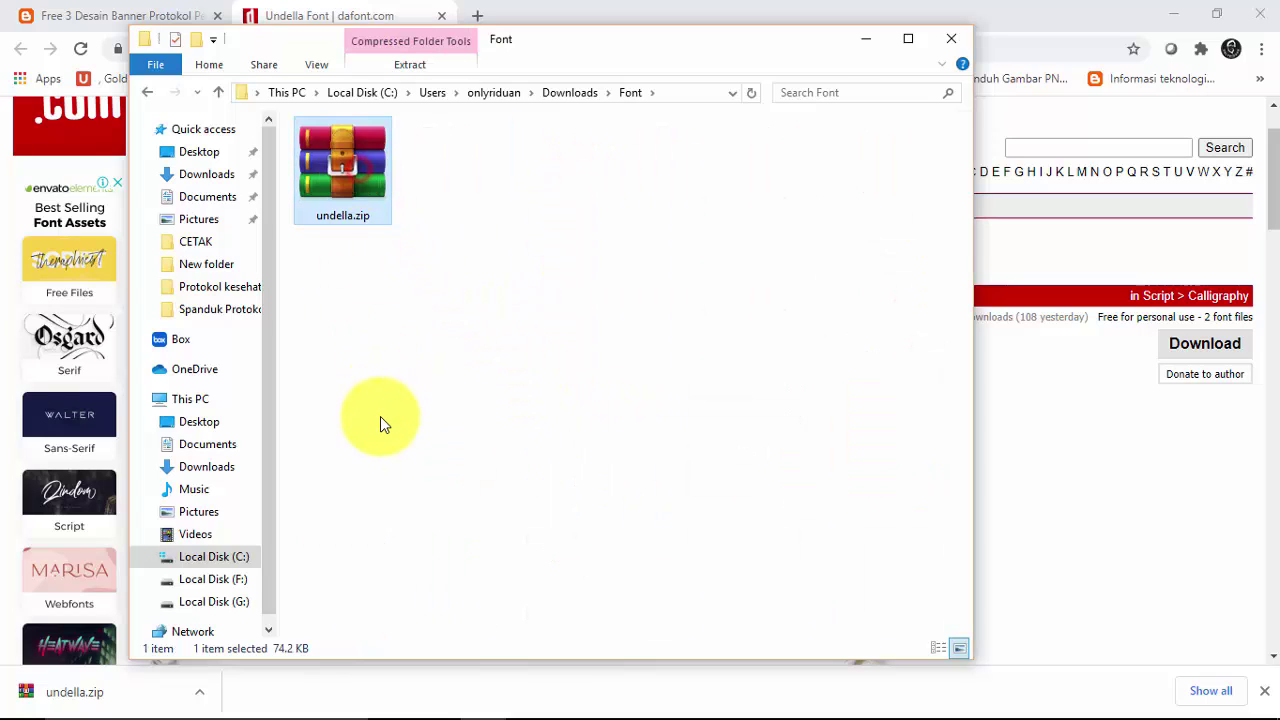
right_click(354, 174)
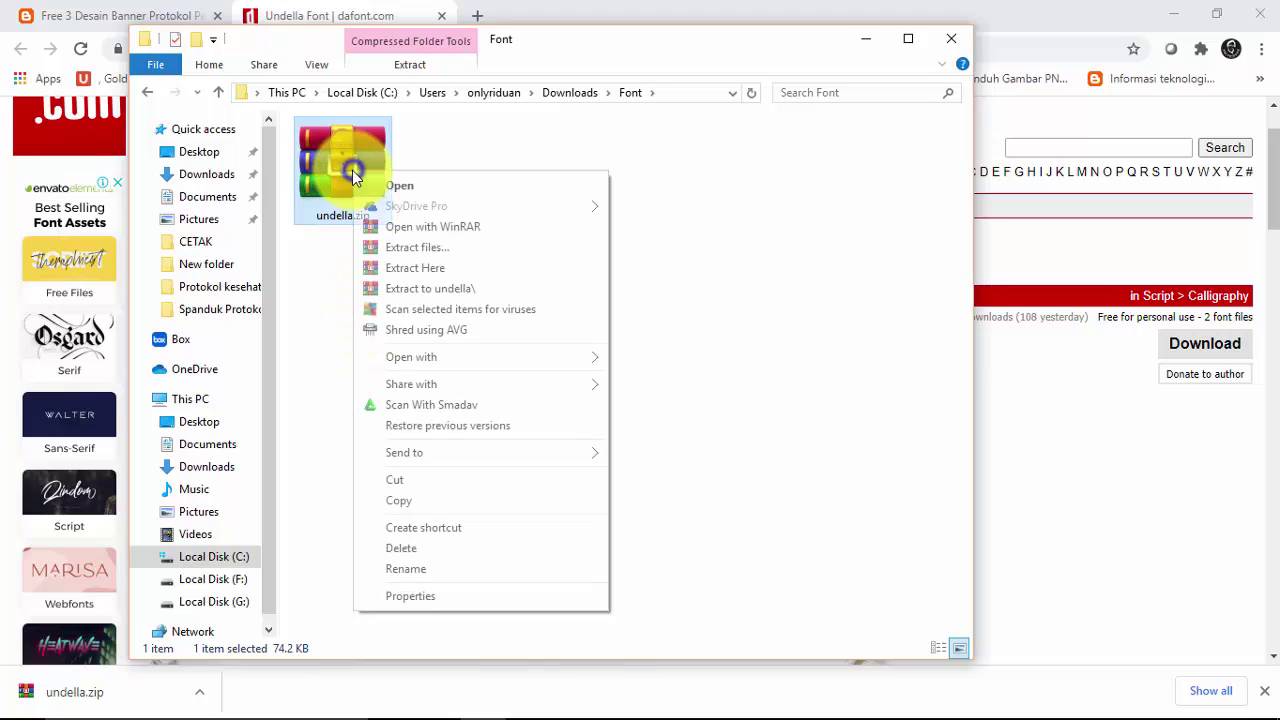
left_click(393, 267)
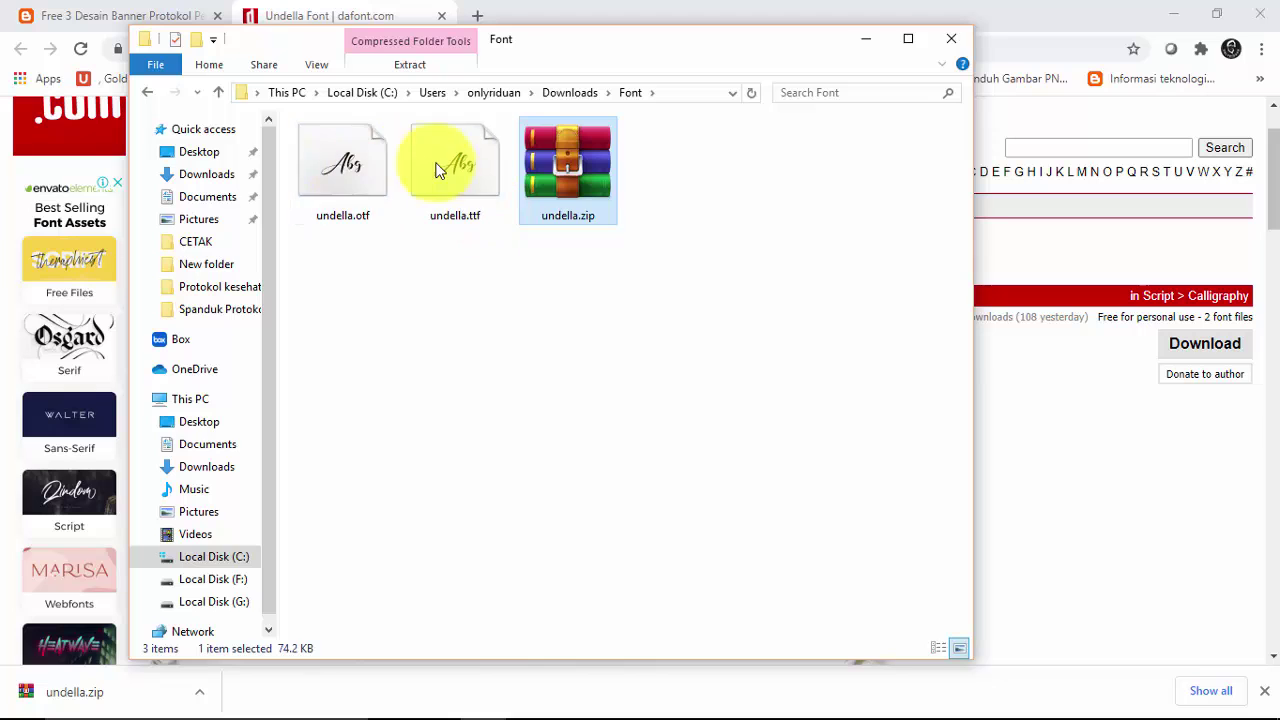
Install undella.otf and undella.ttf together, replacing the existing font for both files, and put the folder window away.
left_click_drag(290, 114, 474, 243)
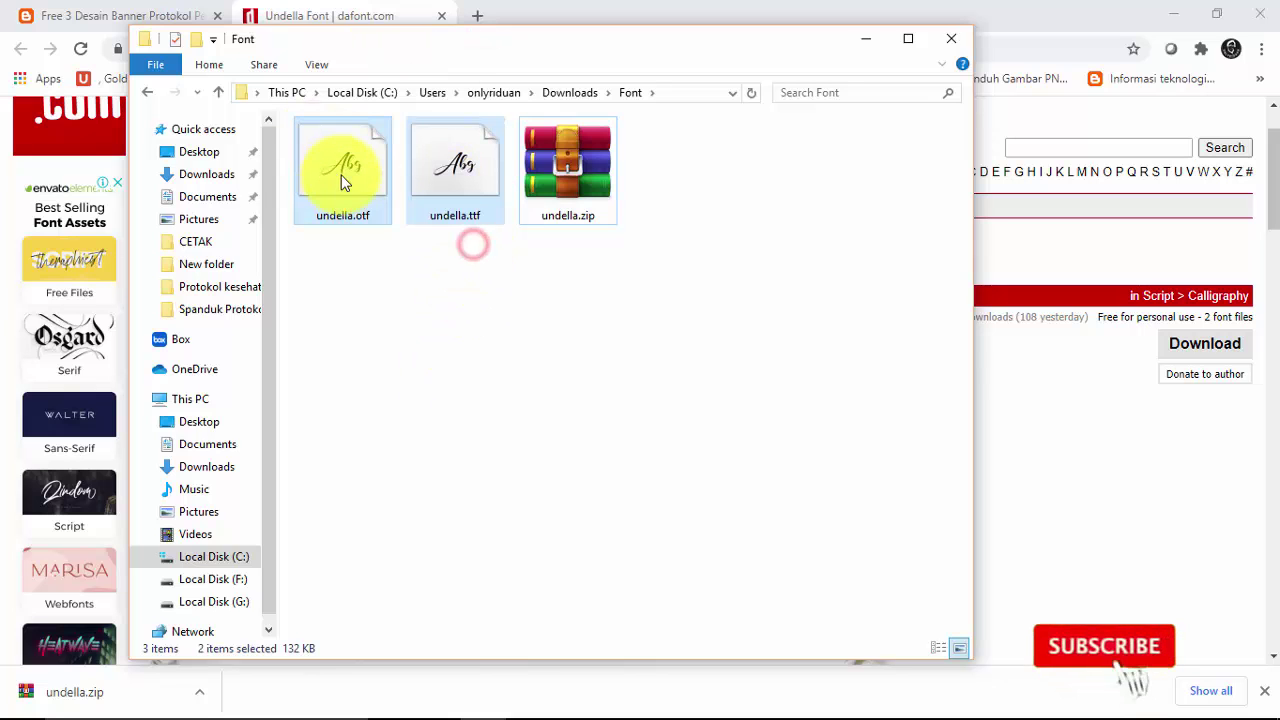
right_click(342, 204)
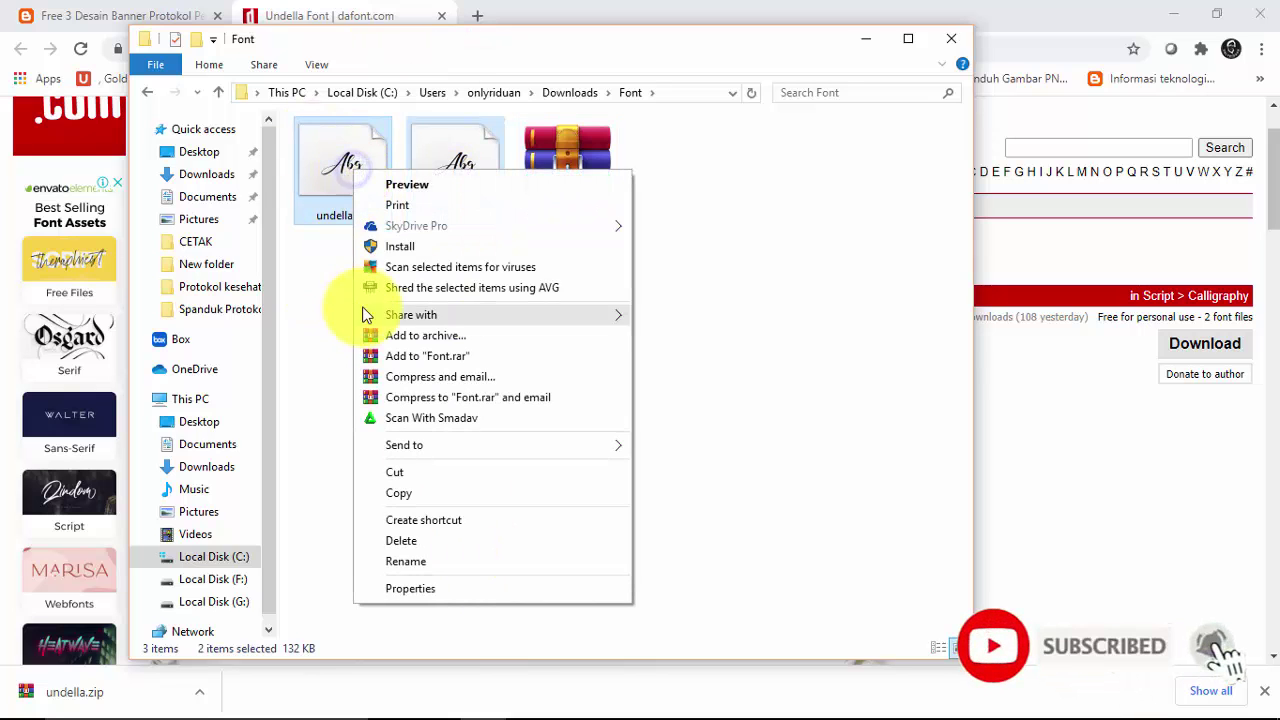
left_click(401, 248)
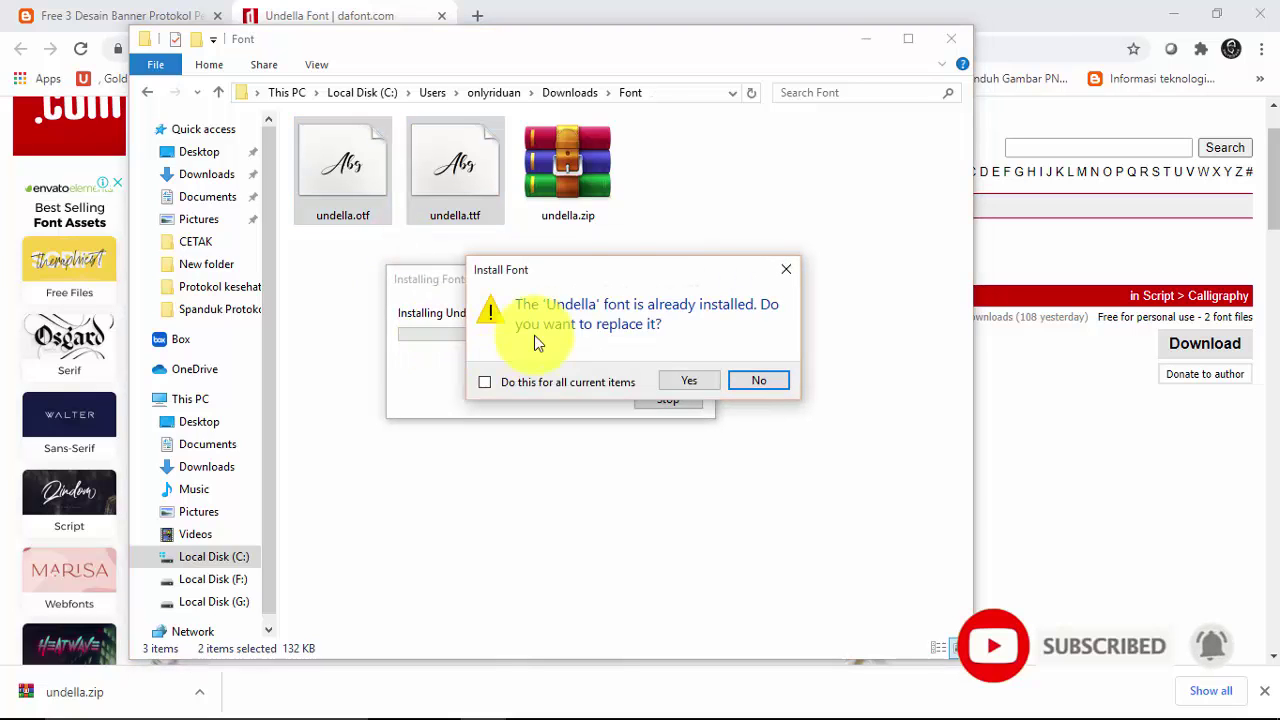
left_click_drag(603, 272, 543, 473)
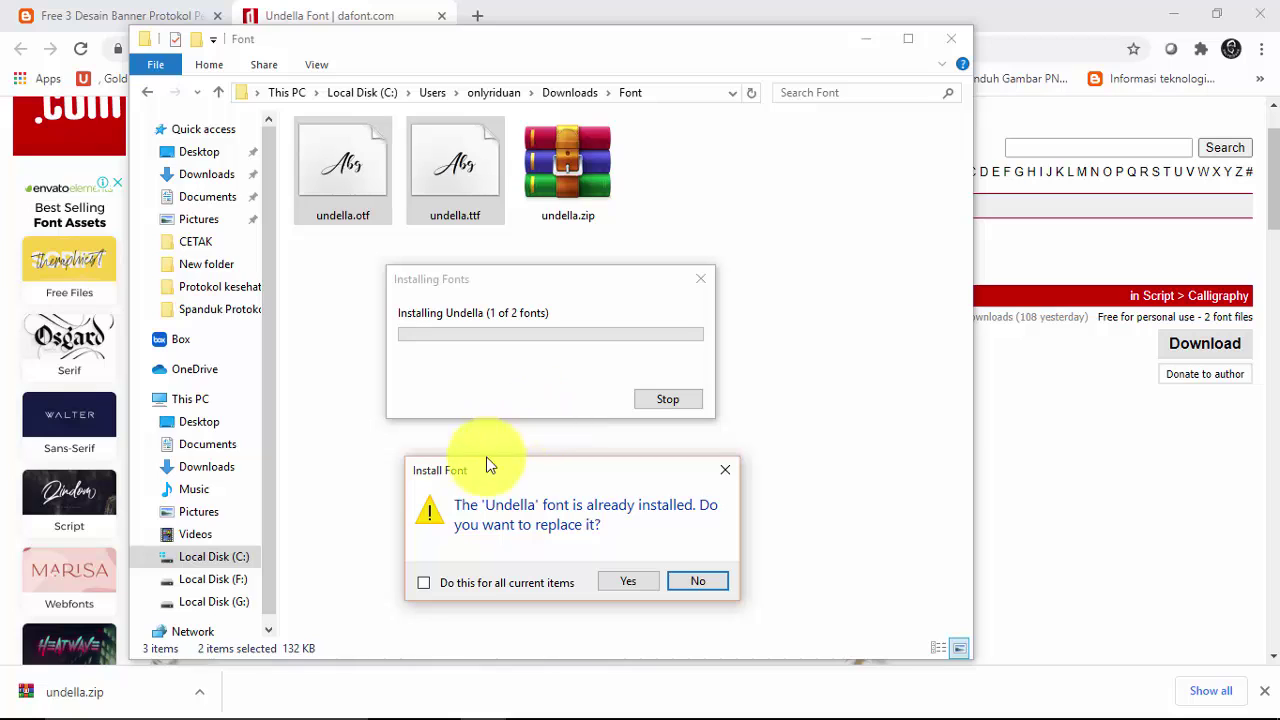
left_click(612, 582)
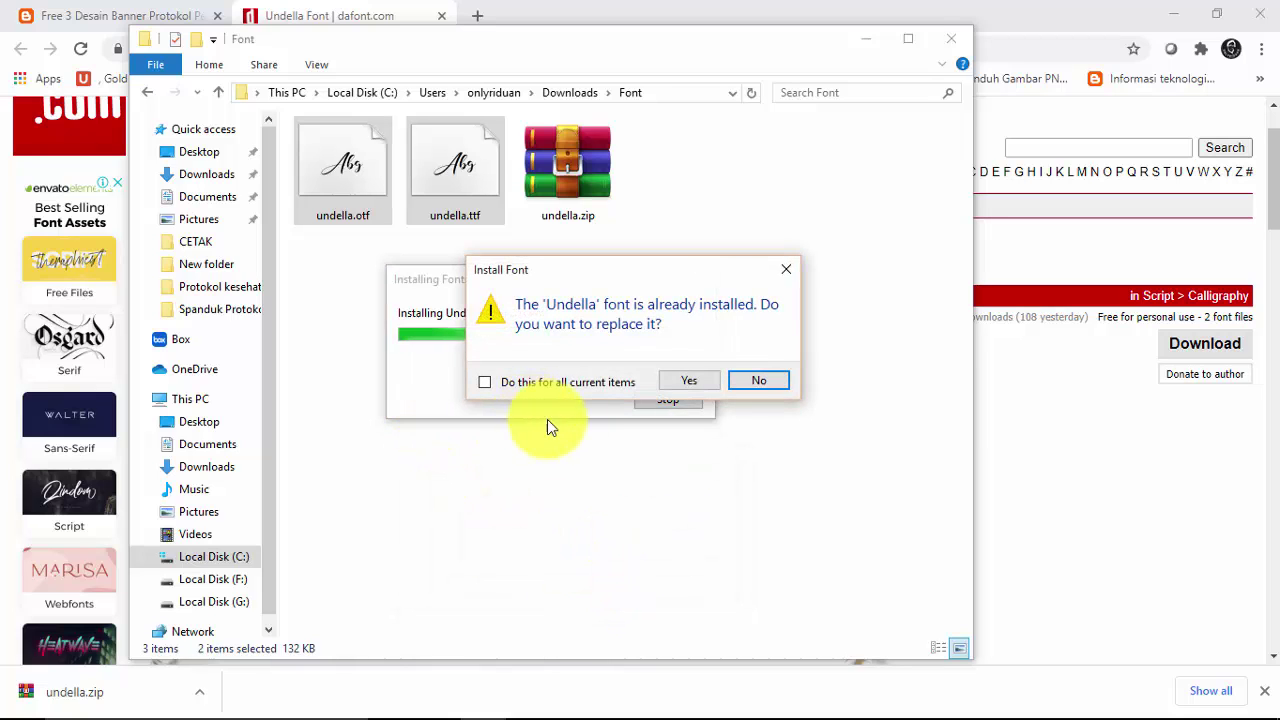
left_click(693, 378)
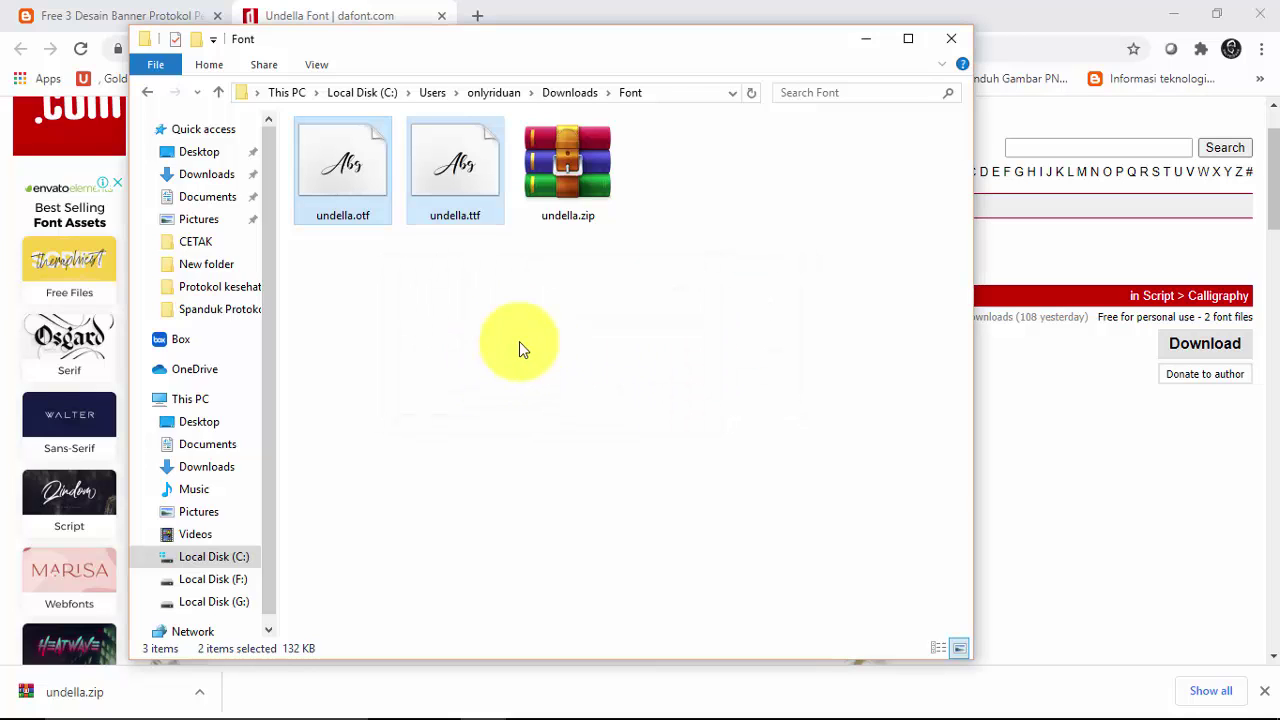
left_click(865, 38)
Open the Google Drive link for the 2x1m wedding protocol banner CDR from the blog post and try to download its ZIP file.
left_click(122, 15)
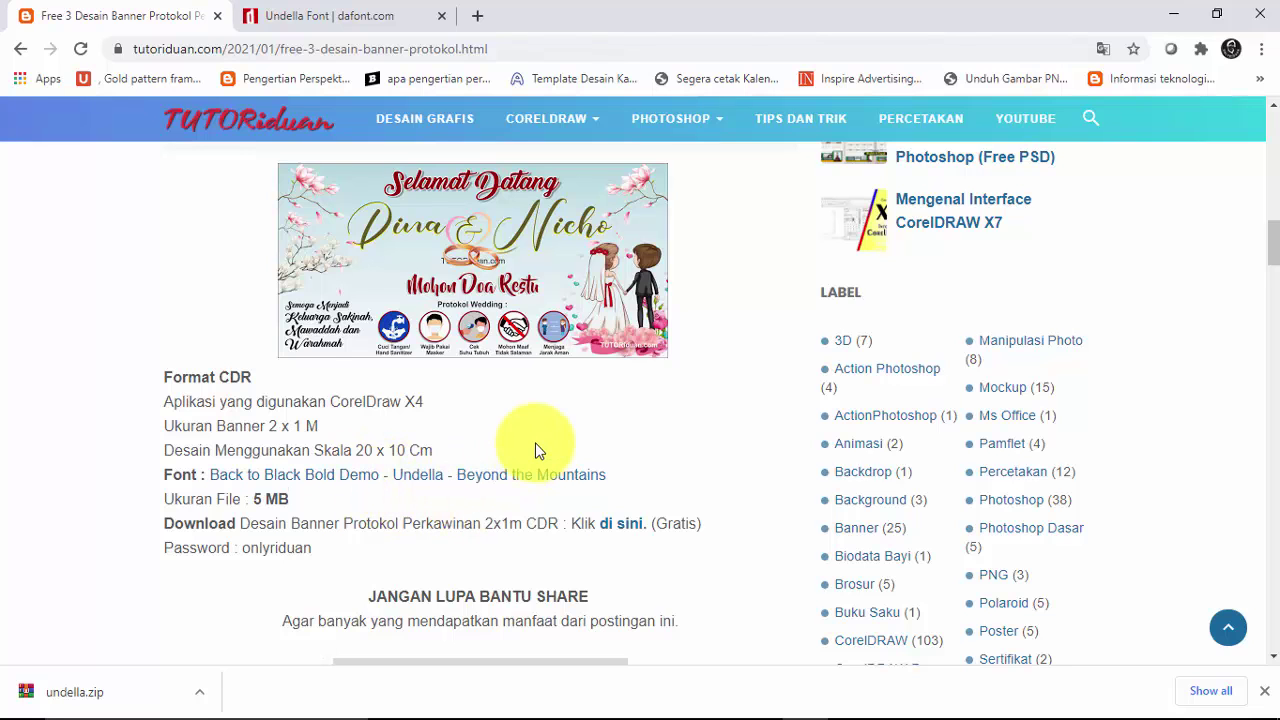
scroll(535, 450, "down", 1)
scroll(510, 400, "up", 1)
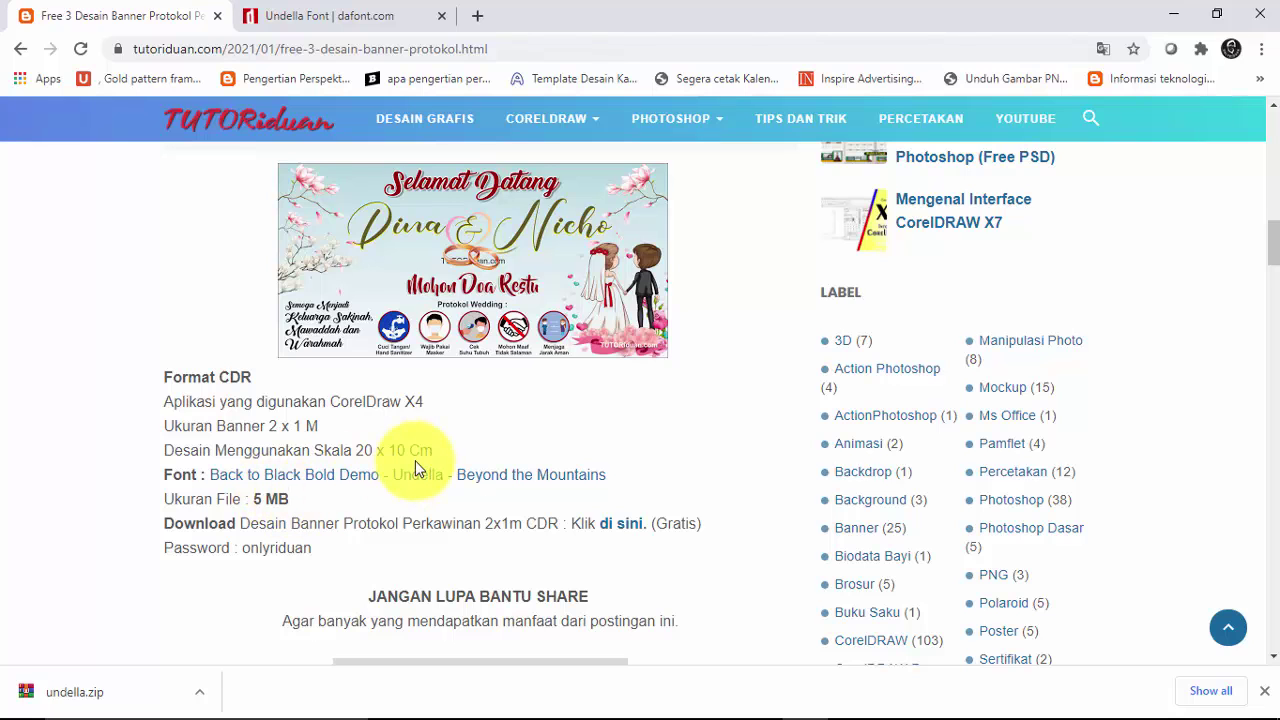
scroll(415, 460, "down", 1)
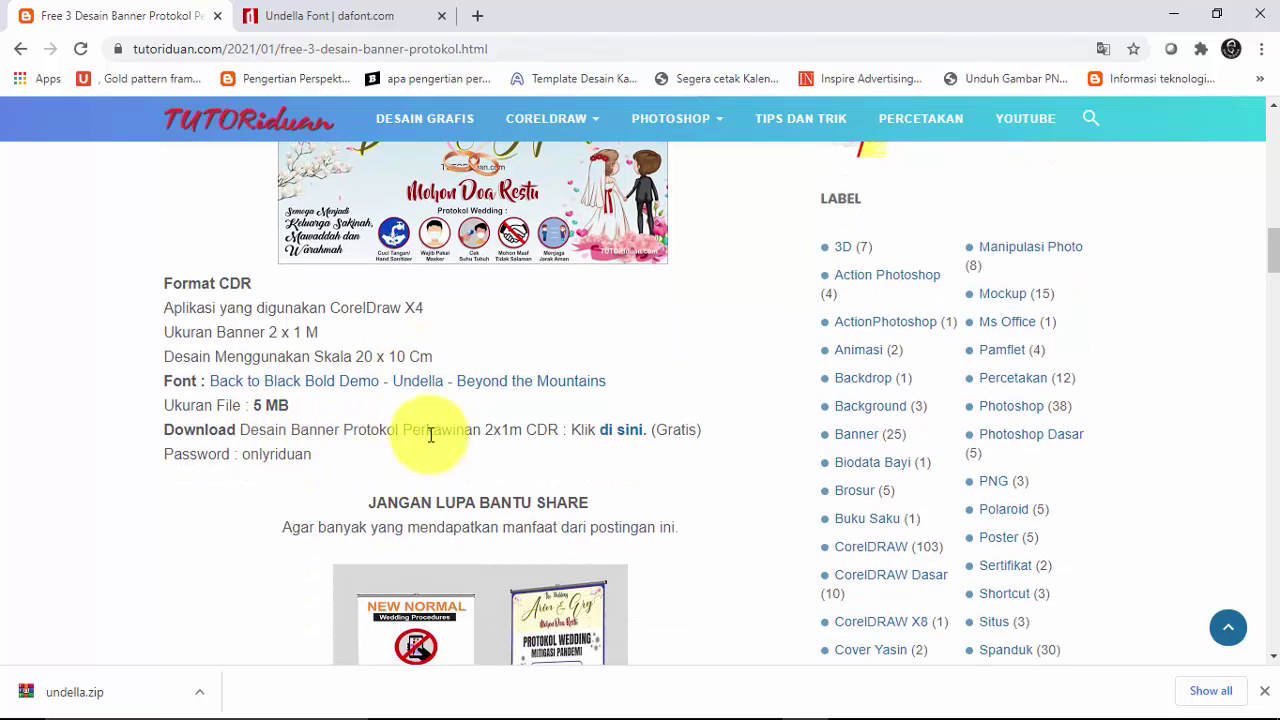
left_click(622, 440)
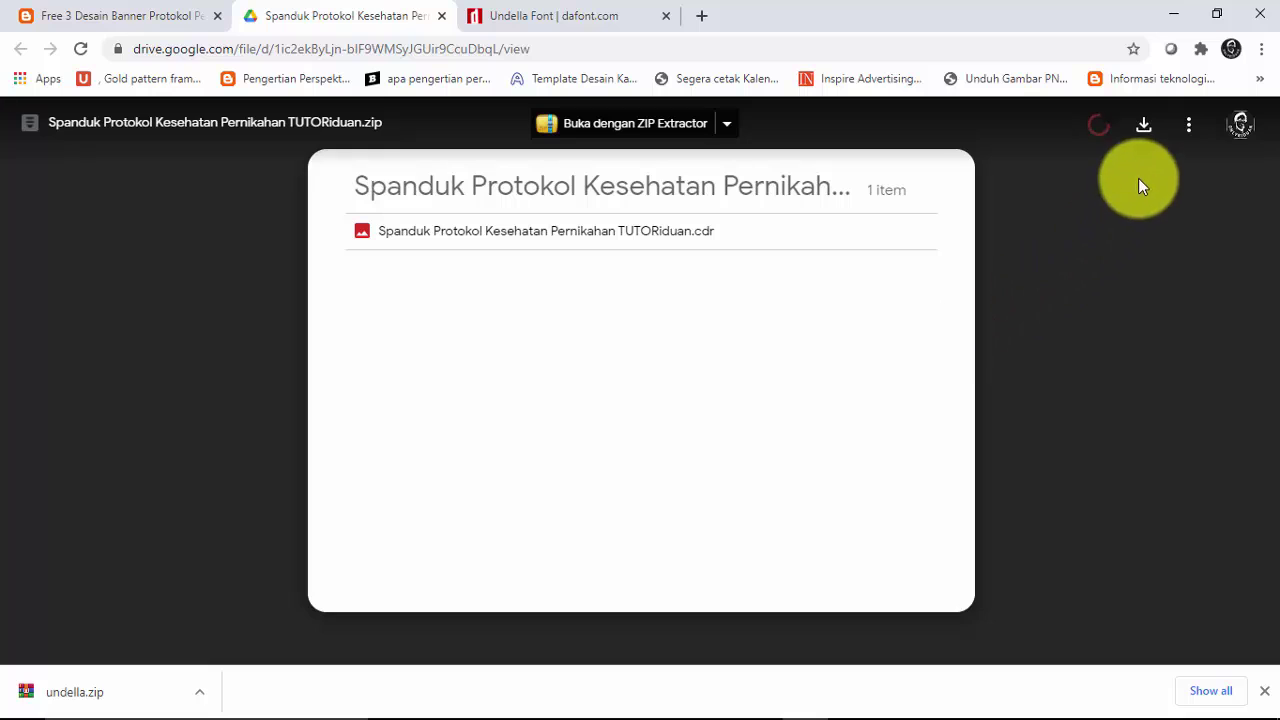
left_click(1149, 122)
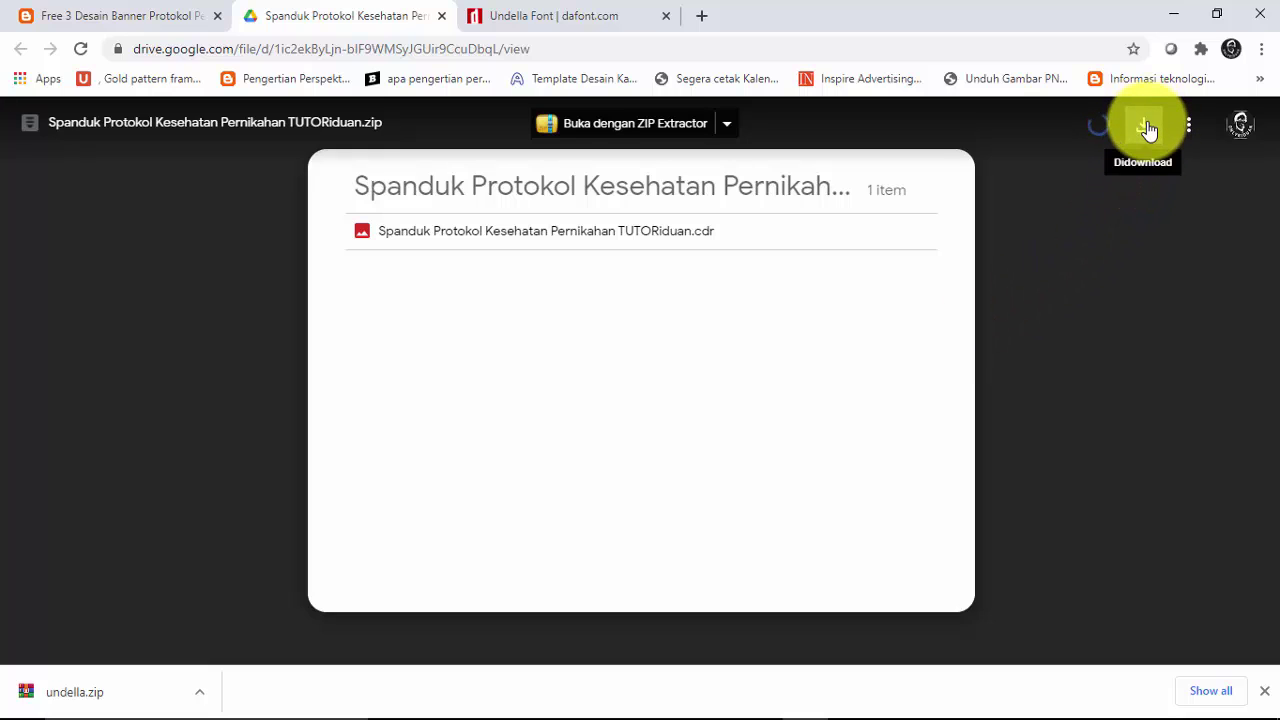
left_click(1146, 128)
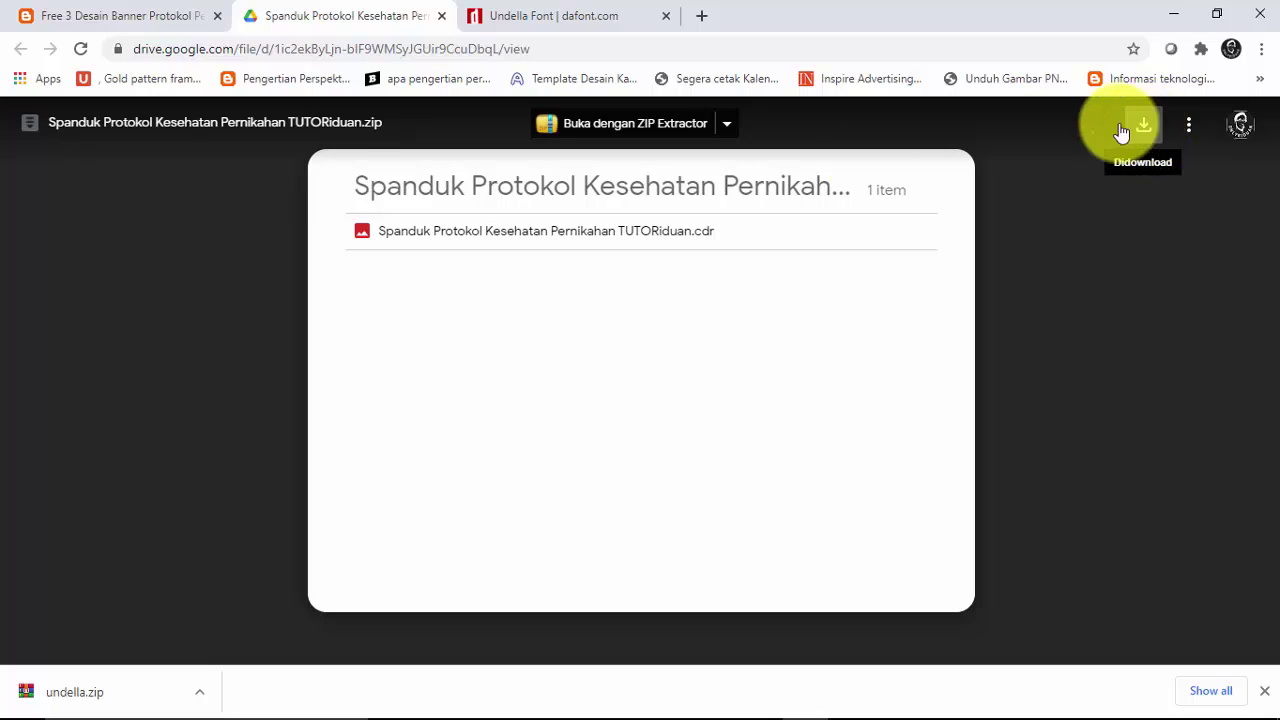
Return to the blog post and highlight the archive password listed under the 2x1m banner download.
left_click(125, 18)
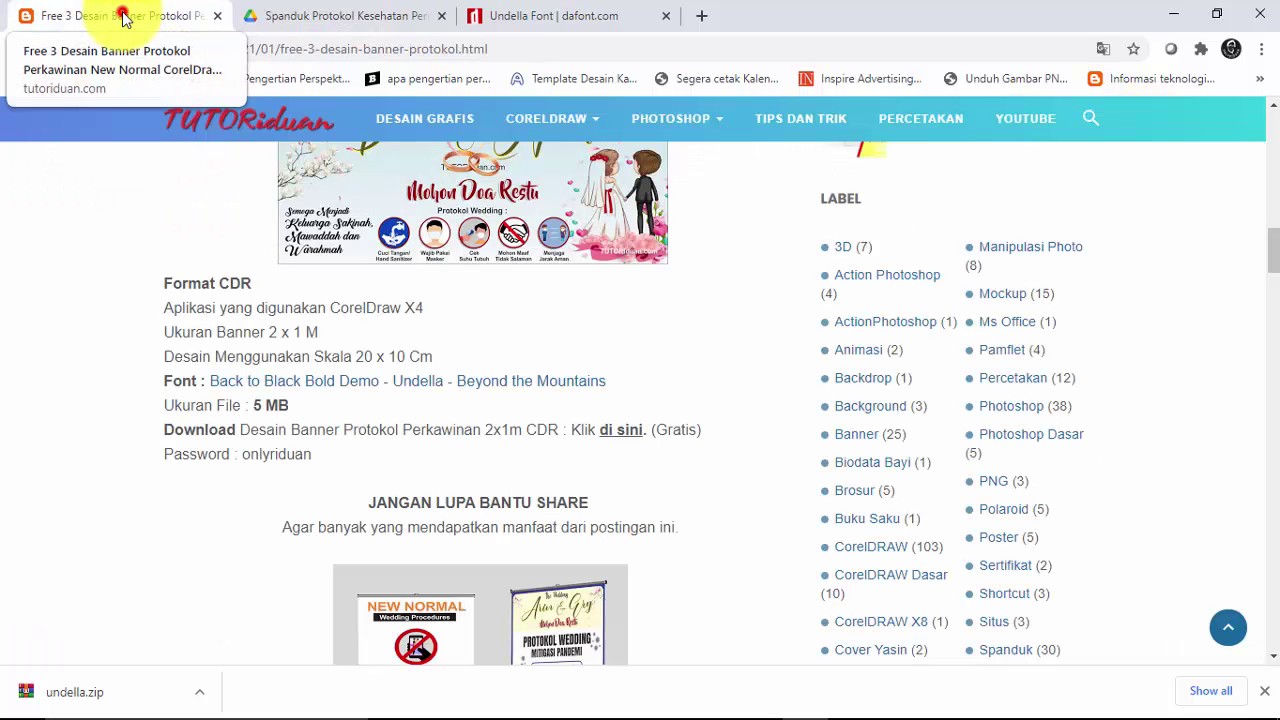
left_click_drag(325, 456, 240, 452)
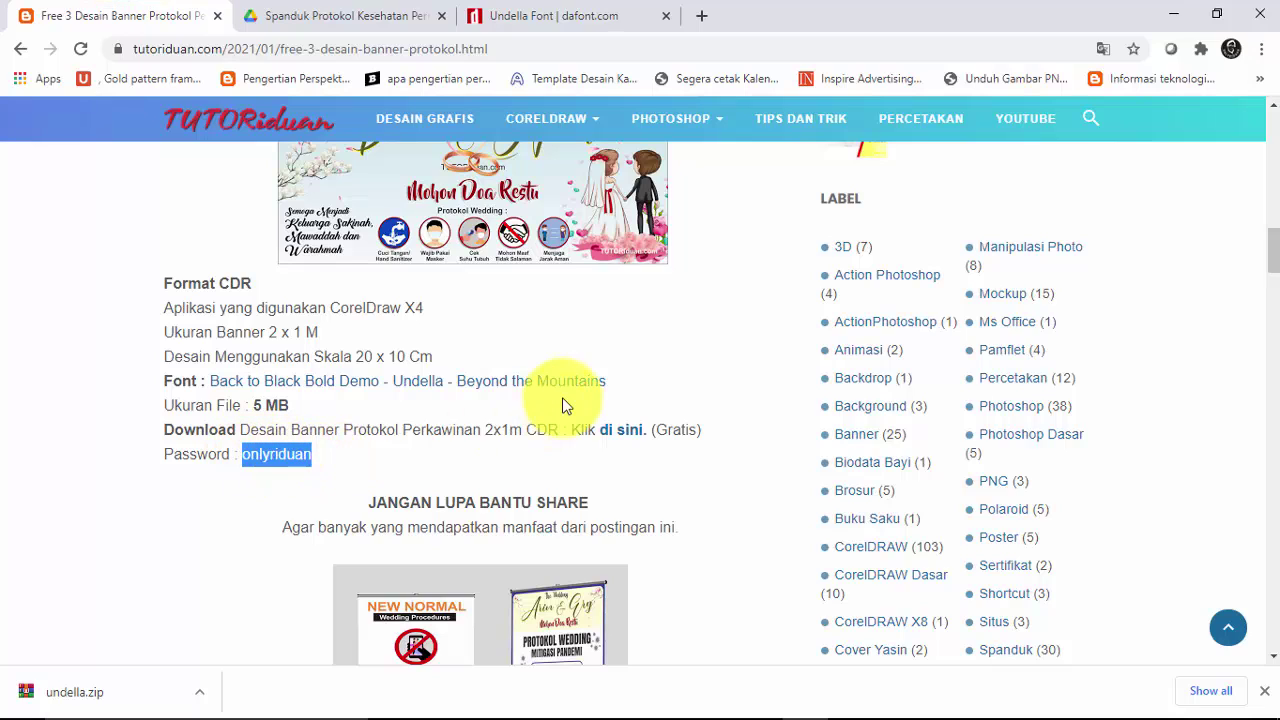
Examine the 1 x 2 m COVID-19 wedding protocol banner with its format, font and download details, and the New Normal banner below it.
scroll(580, 386, "down", 3)
scroll(580, 385, "up", 3)
scroll(580, 386, "down", 3)
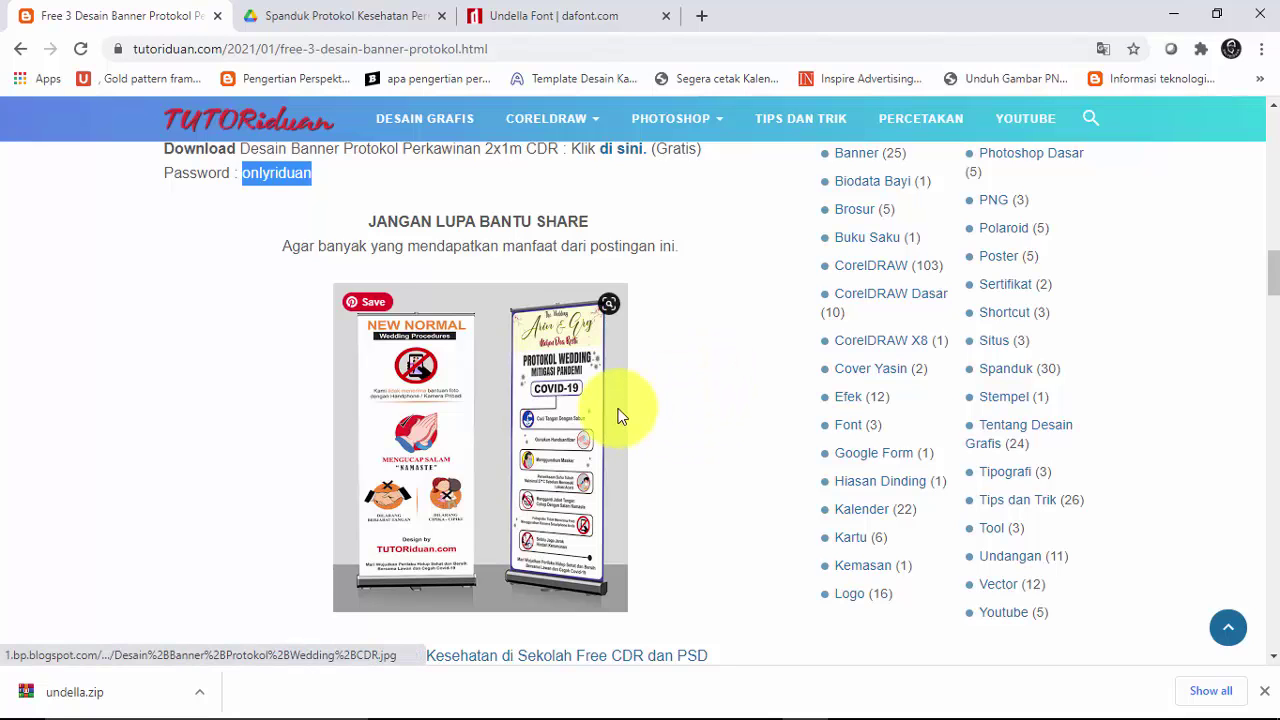
scroll(712, 425, "down", 1)
scroll(710, 424, "down", 5)
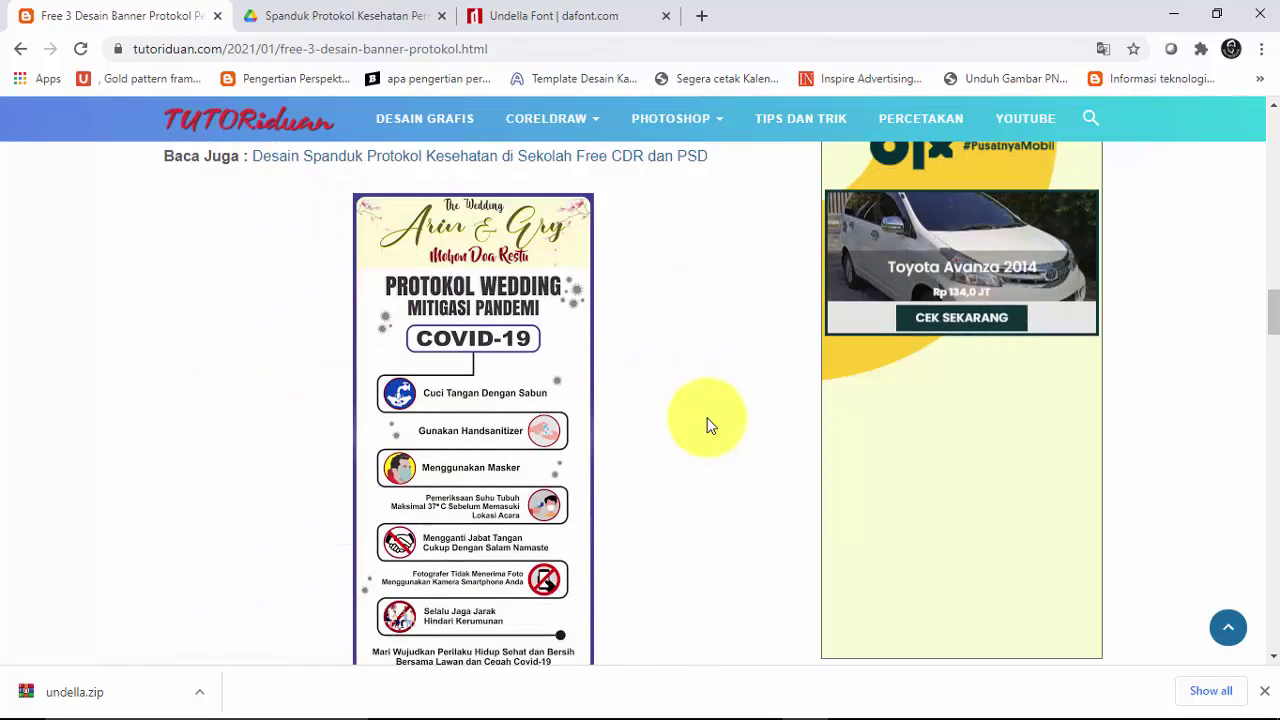
scroll(586, 400, "up", 1)
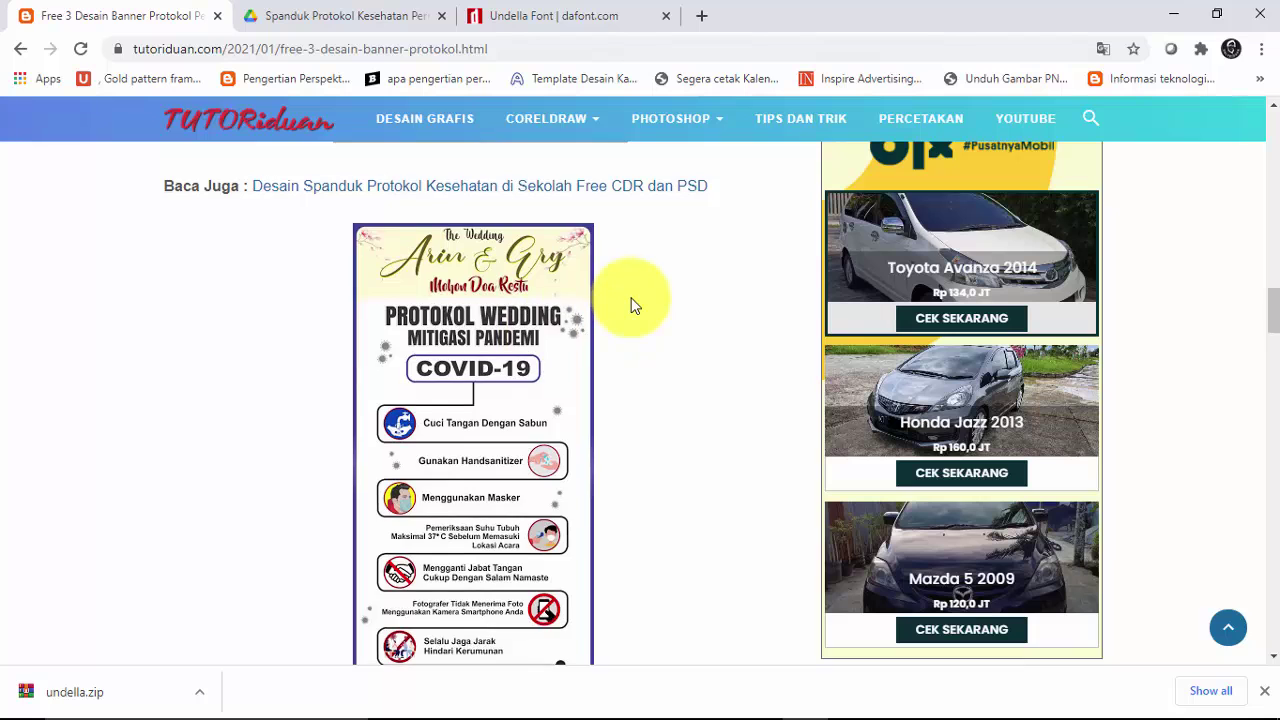
scroll(632, 304, "down", 4)
scroll(633, 309, "up", 1)
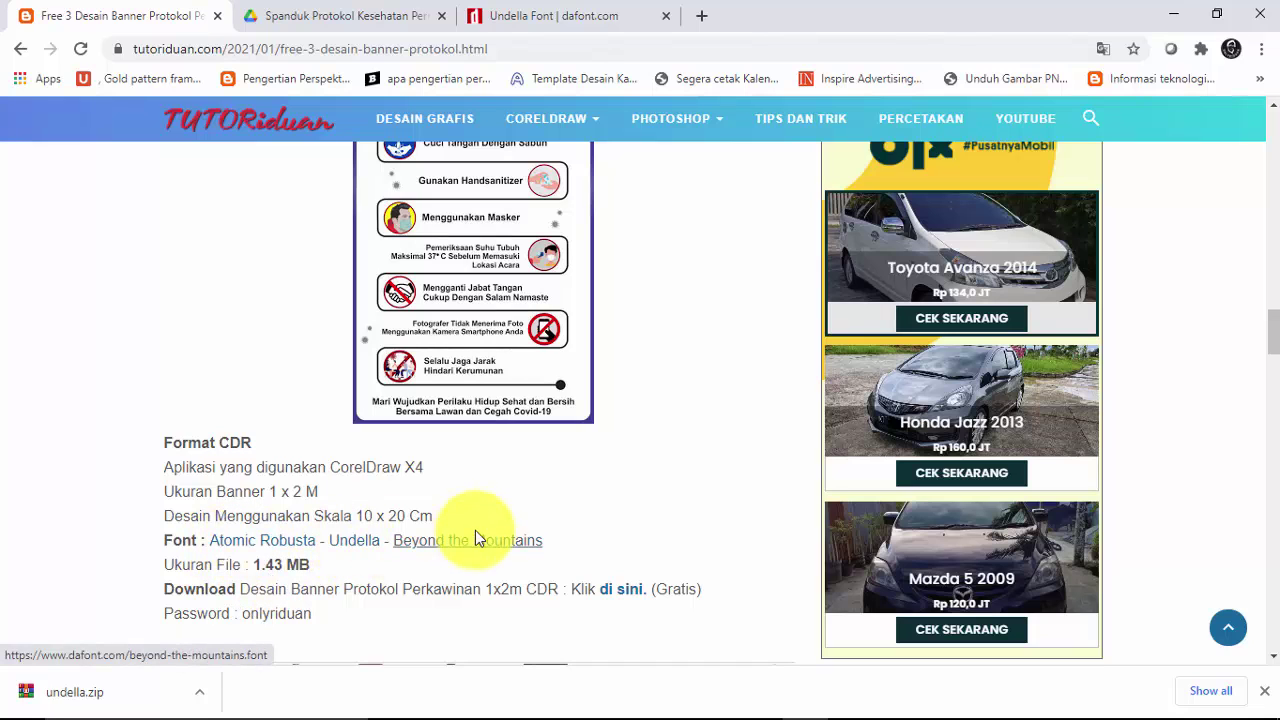
scroll(563, 506, "down", 1)
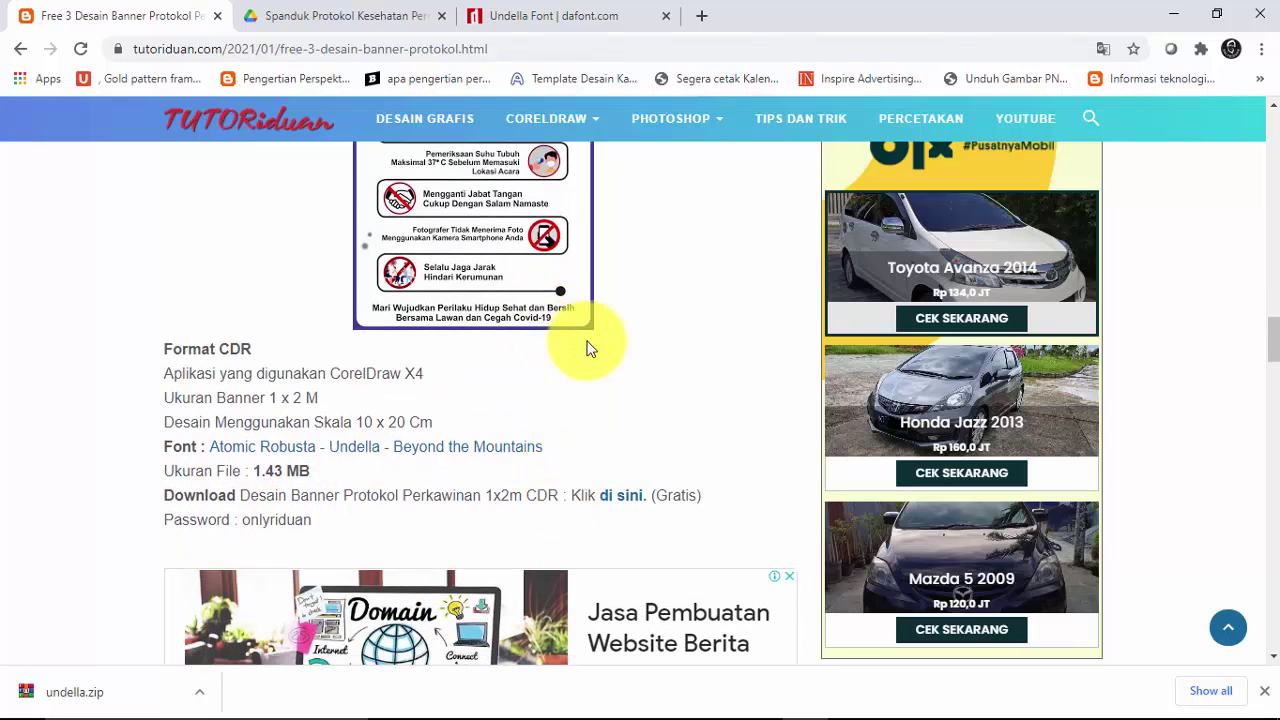
scroll(586, 347, "up", 3)
scroll(624, 372, "down", 3)
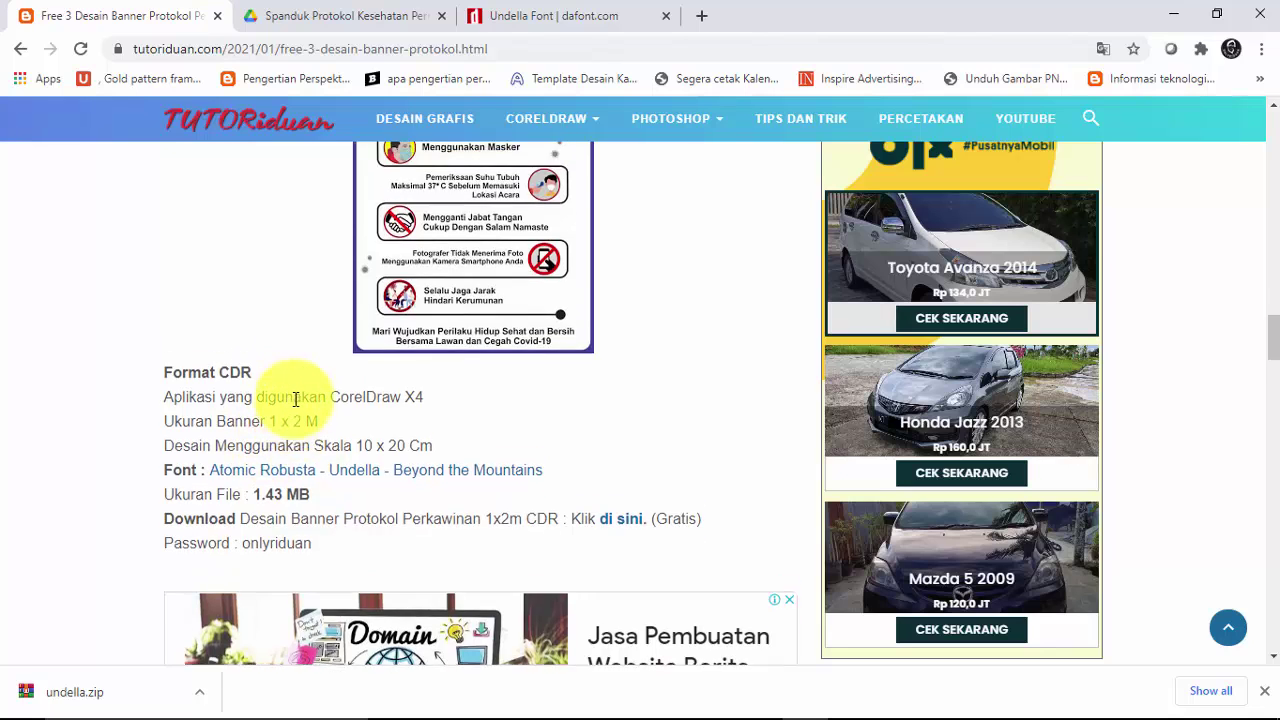
scroll(296, 399, "up", 4)
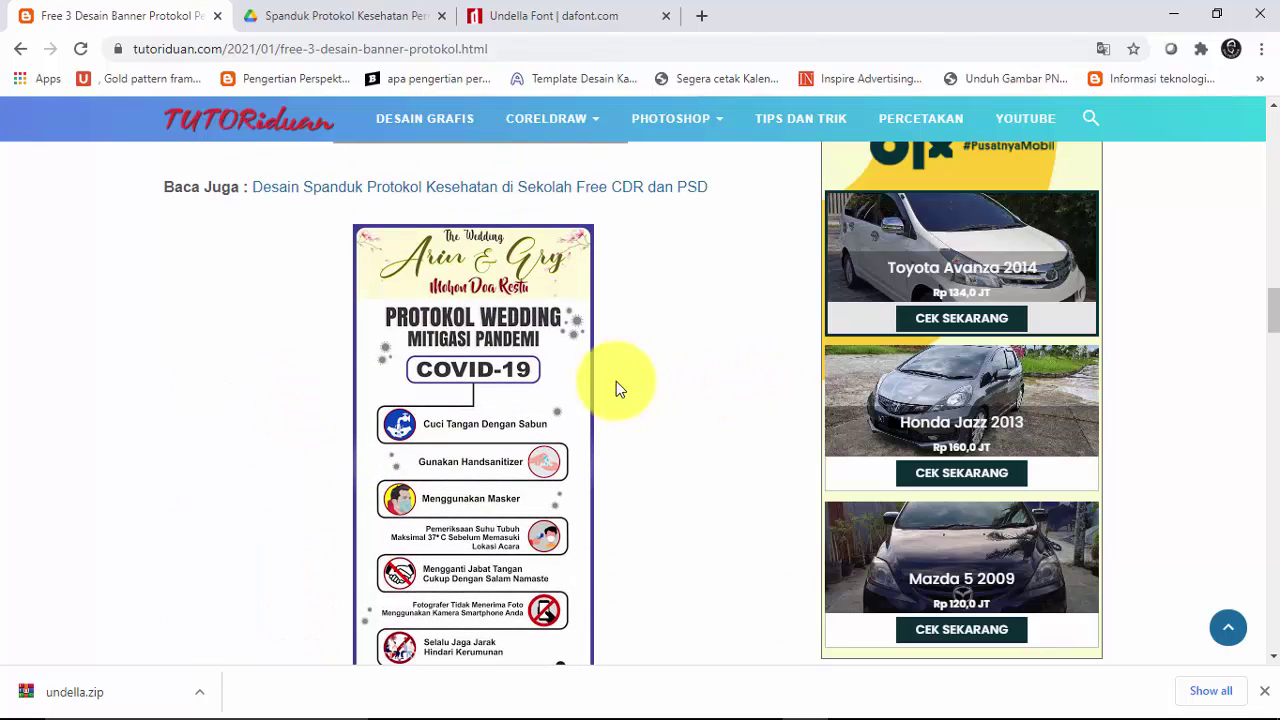
scroll(610, 374, "down", 1)
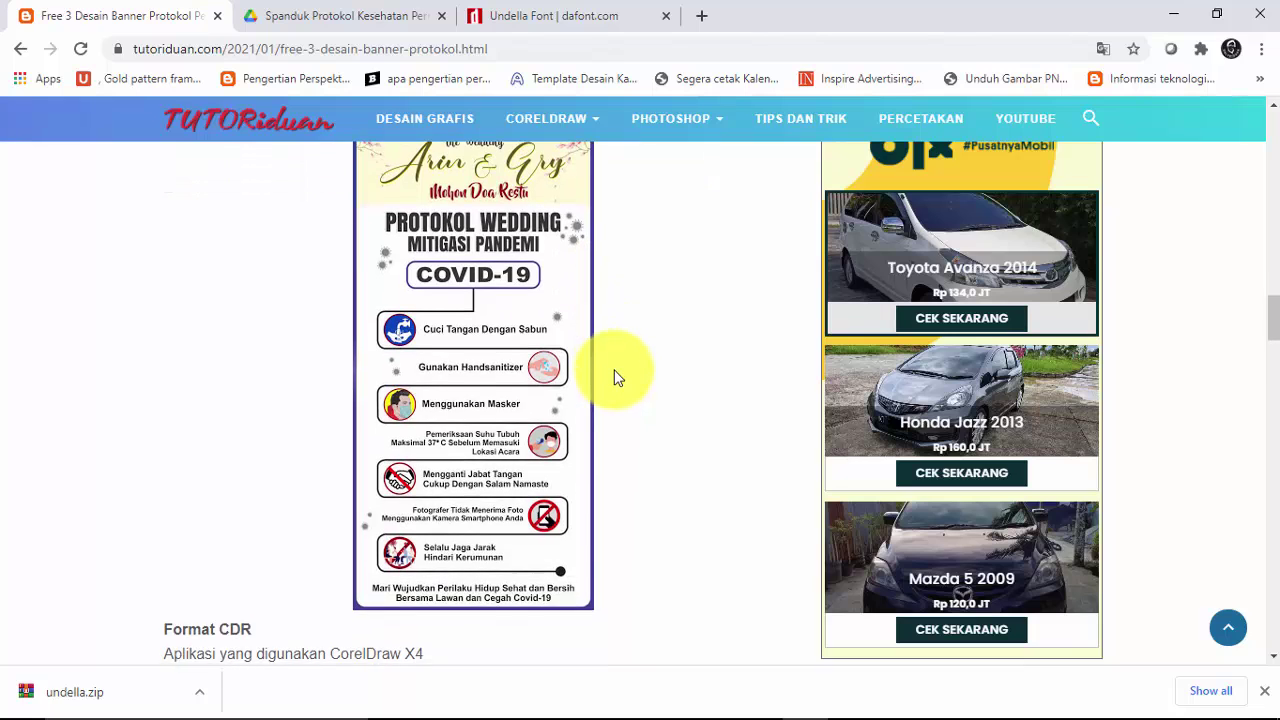
scroll(615, 377, "down", 2)
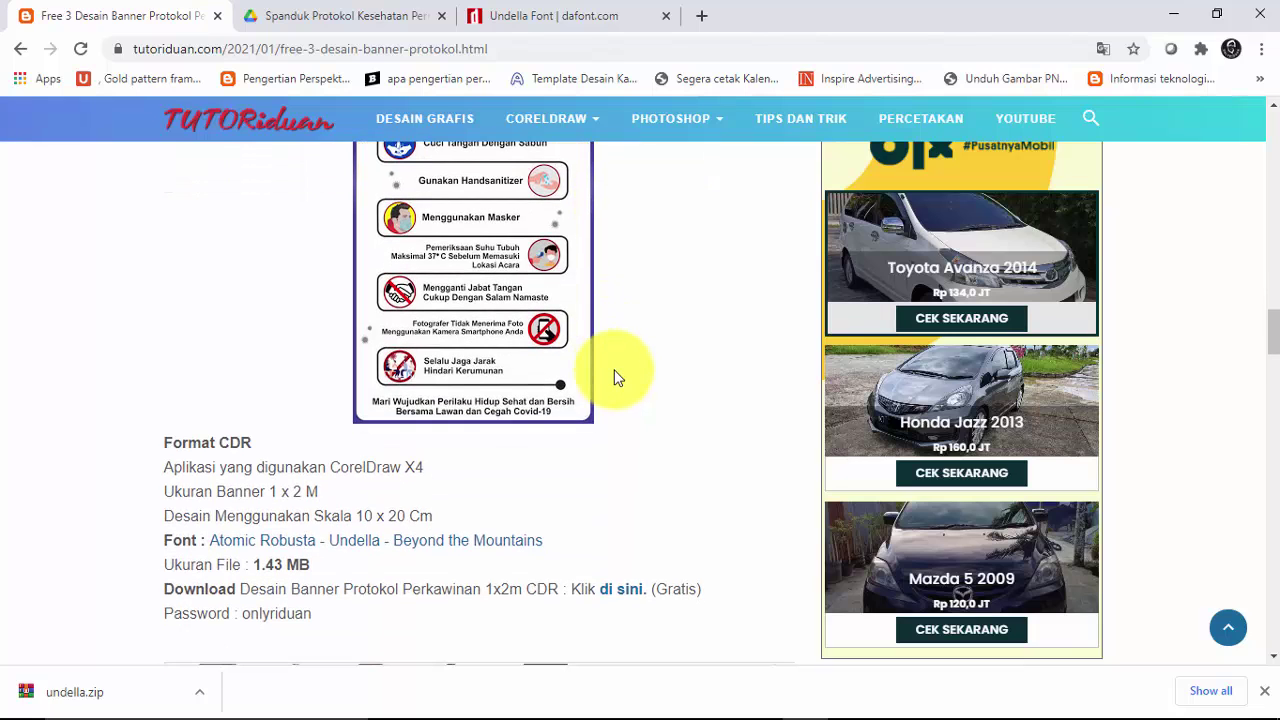
scroll(615, 377, "down", 6)
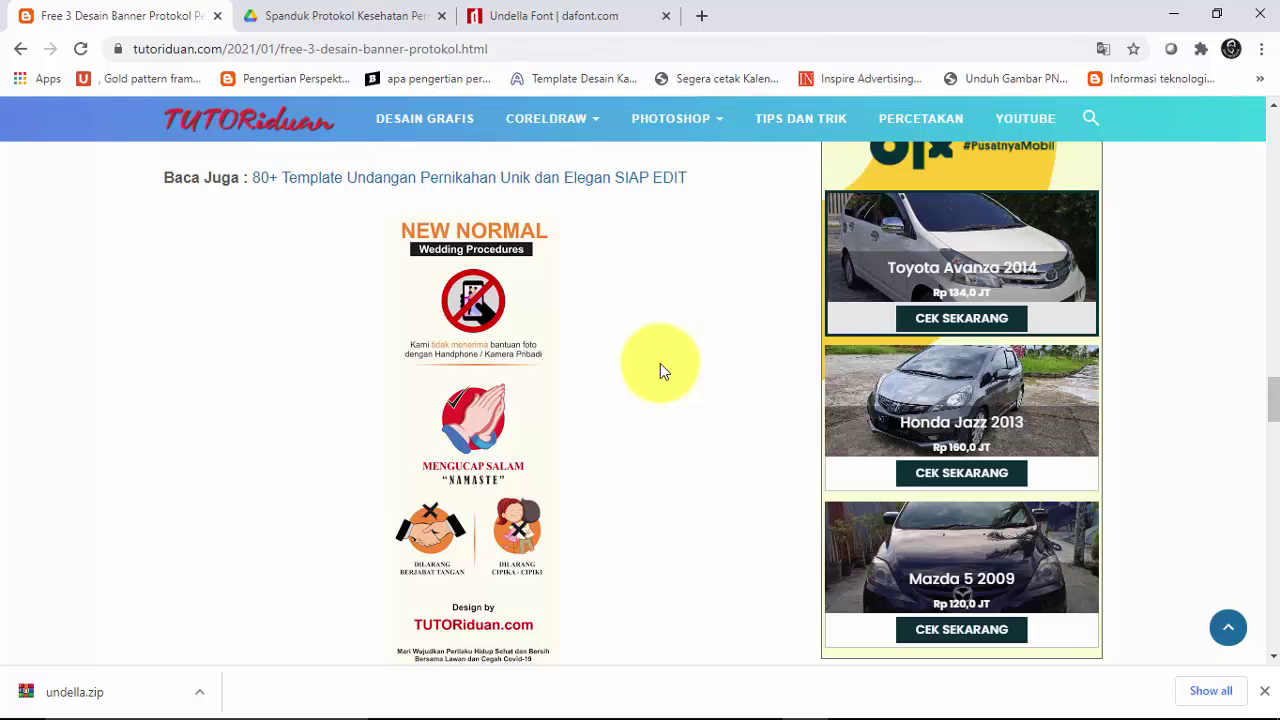
Examine the New Normal wedding procedures banner in the blog post together with its 60 x 160 cm format and download details.
scroll(660, 371, "down", 4)
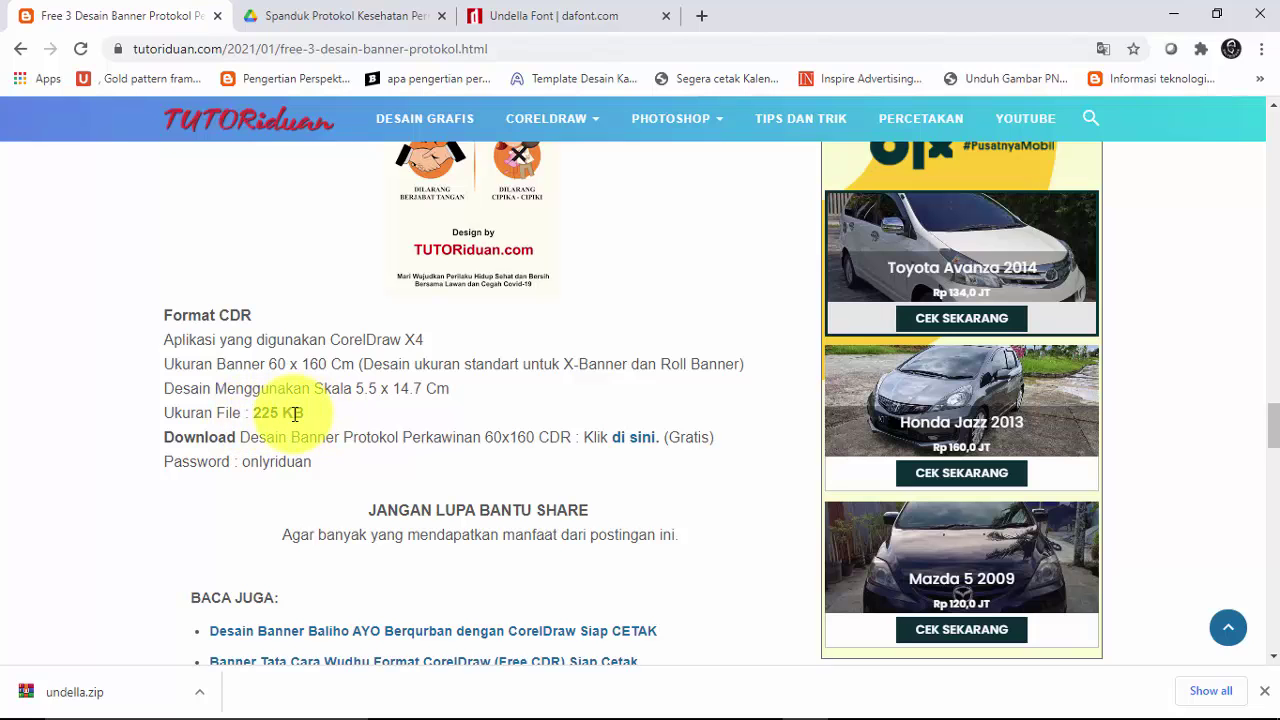
scroll(461, 382, "up", 3)
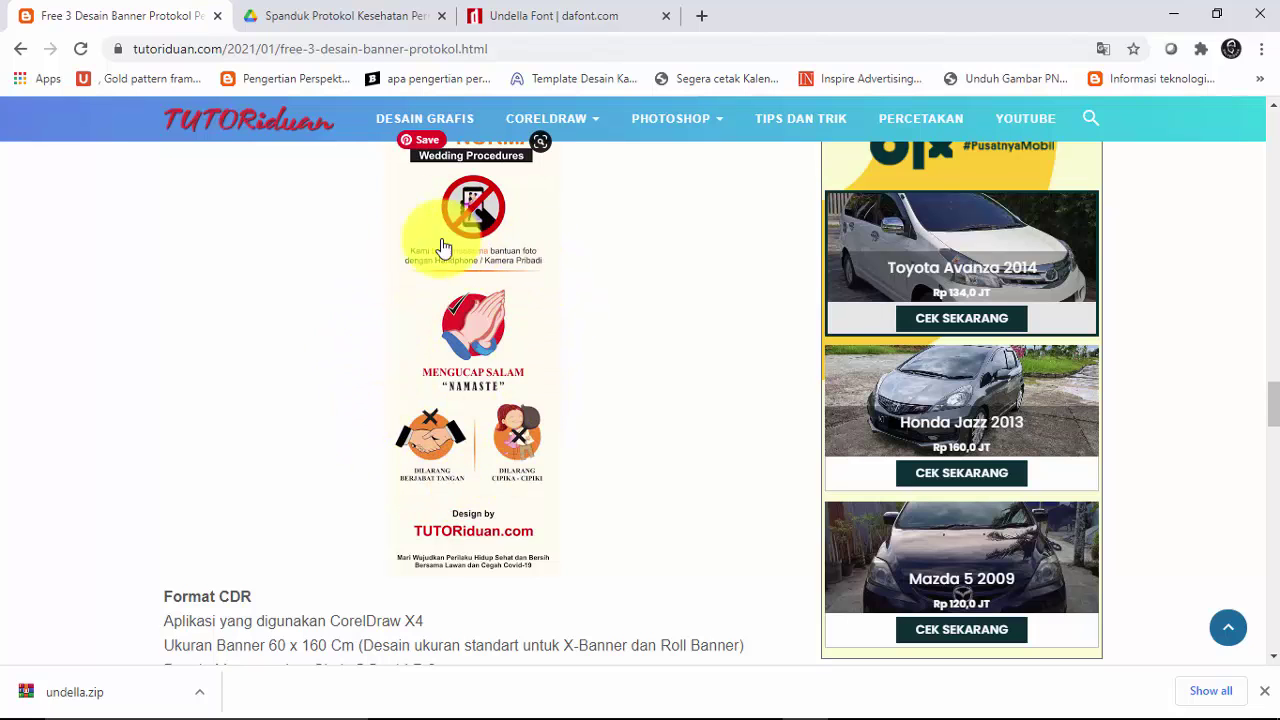
scroll(422, 355, "up", 1)
scroll(422, 355, "down", 5)
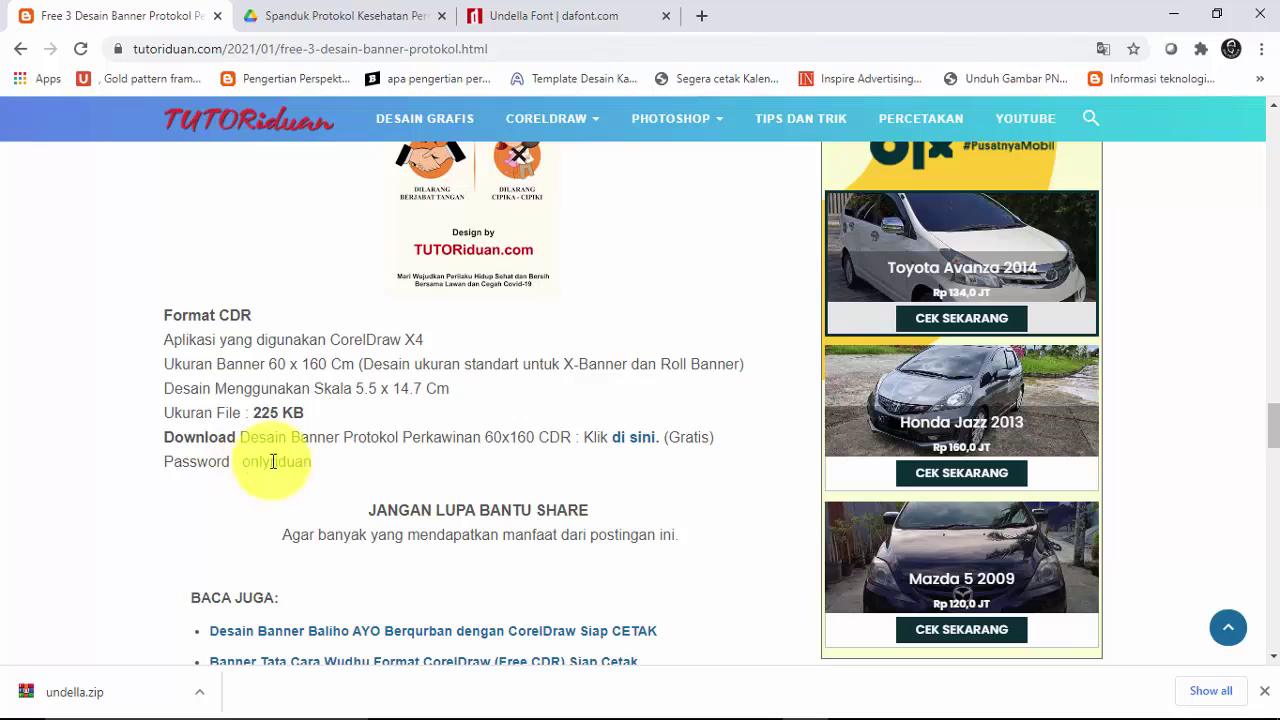
scroll(395, 370, "up", 3)
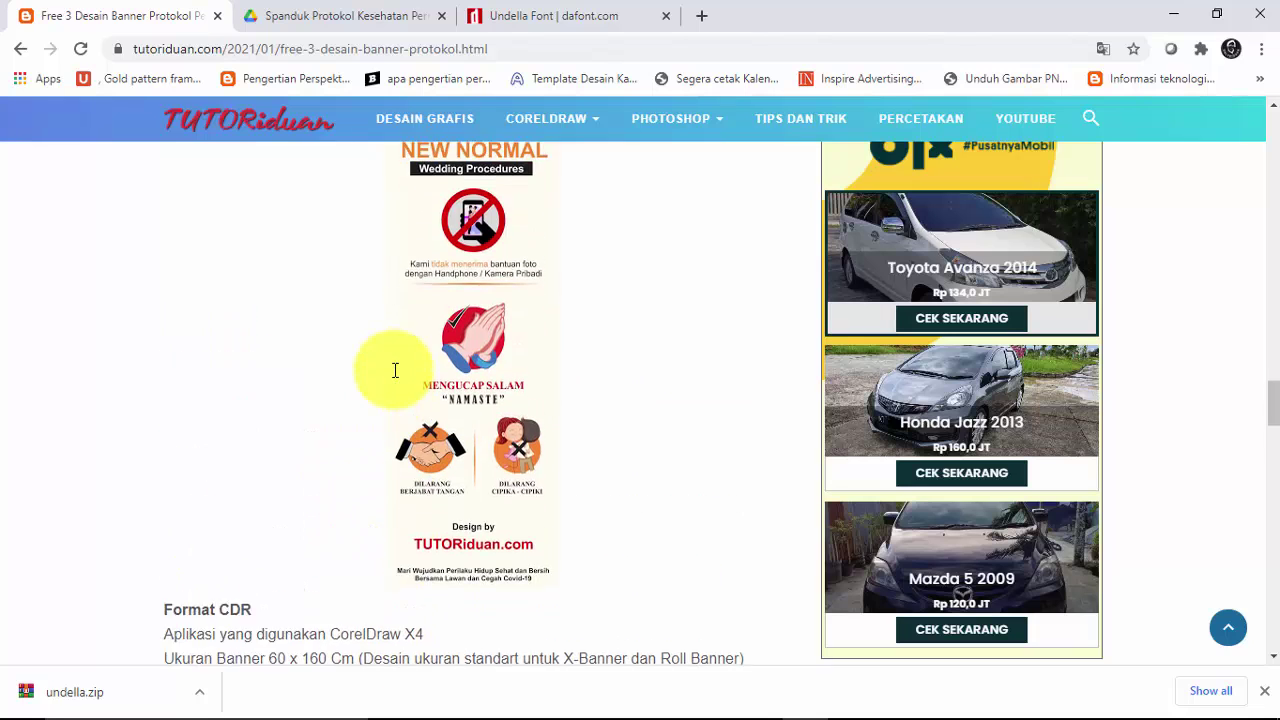
scroll(395, 370, "up", 1)
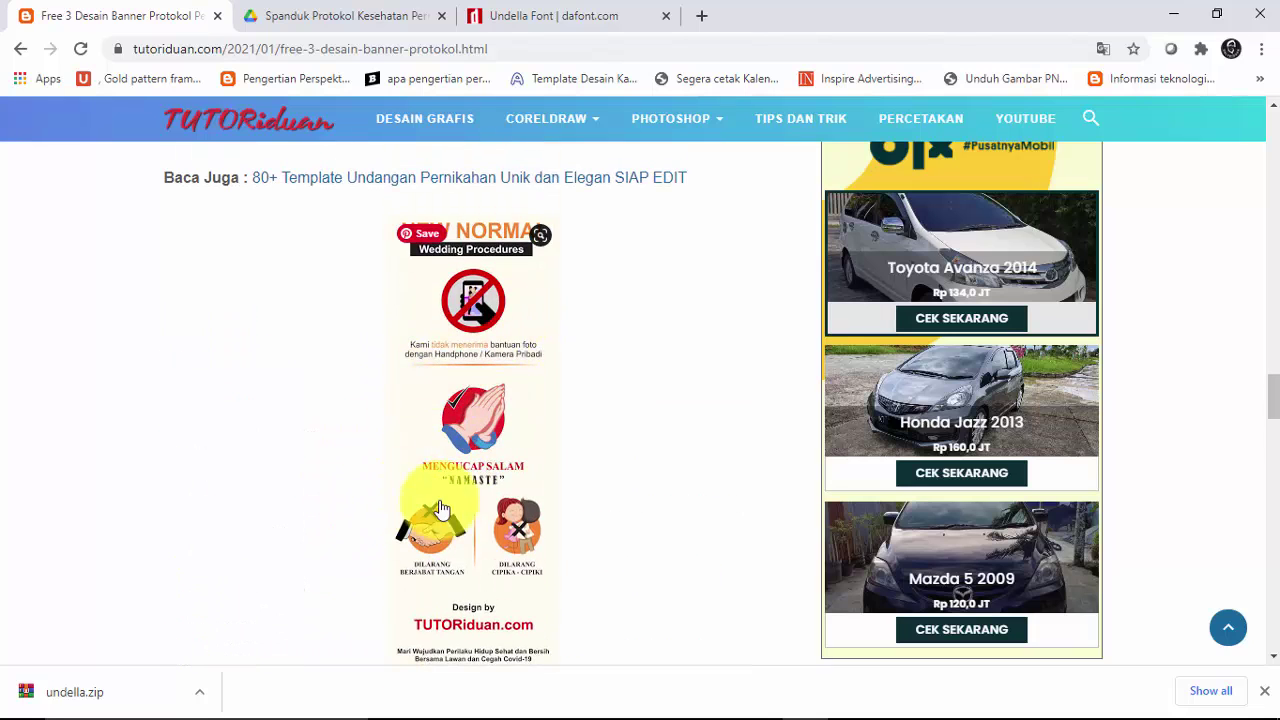
scroll(514, 480, "down", 2)
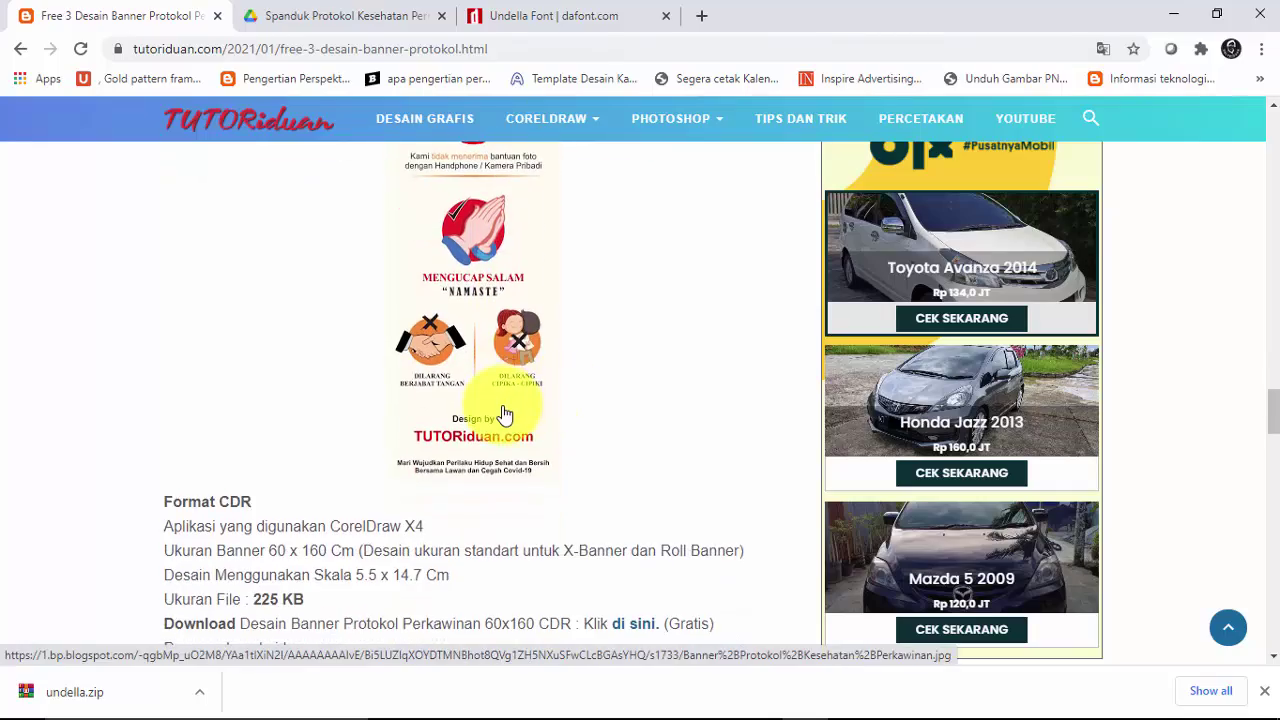
scroll(504, 413, "down", 1)
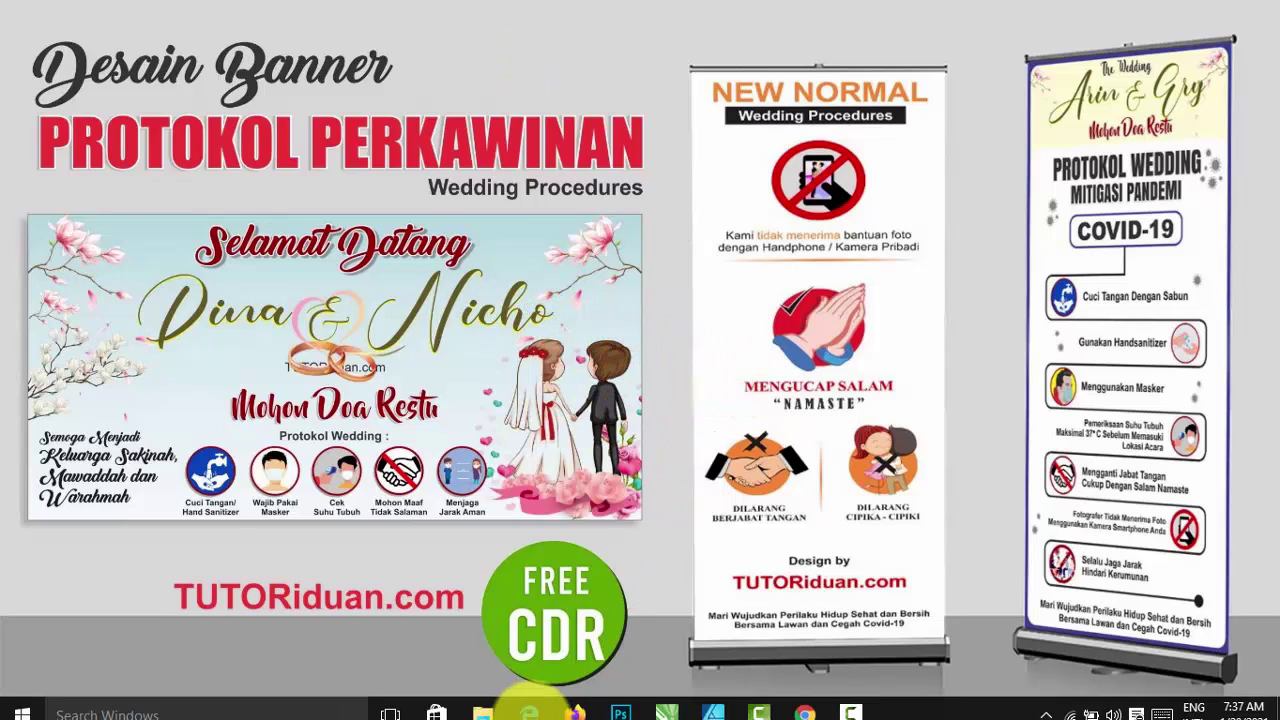
Switch to CorelDRAW with the Spanduk Protokol Kesehatan Pernikahan document and select every object of the banner design.
mouse_move(667, 707)
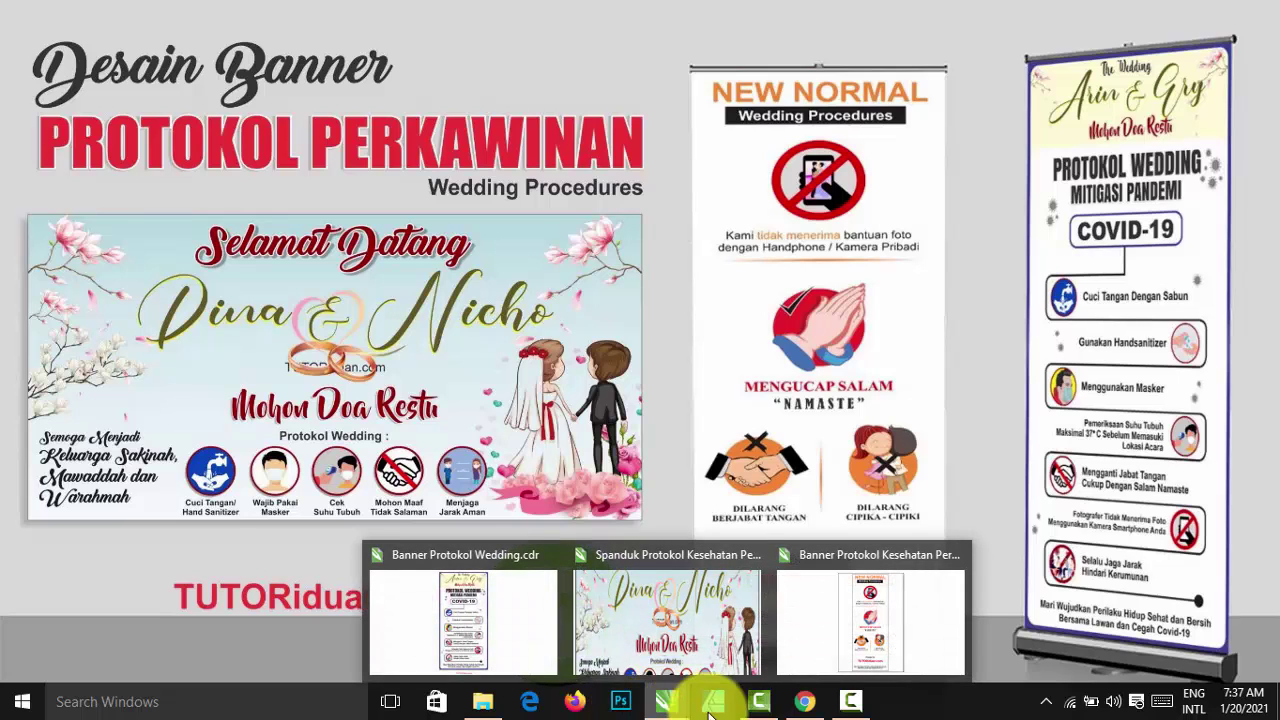
left_click(702, 633)
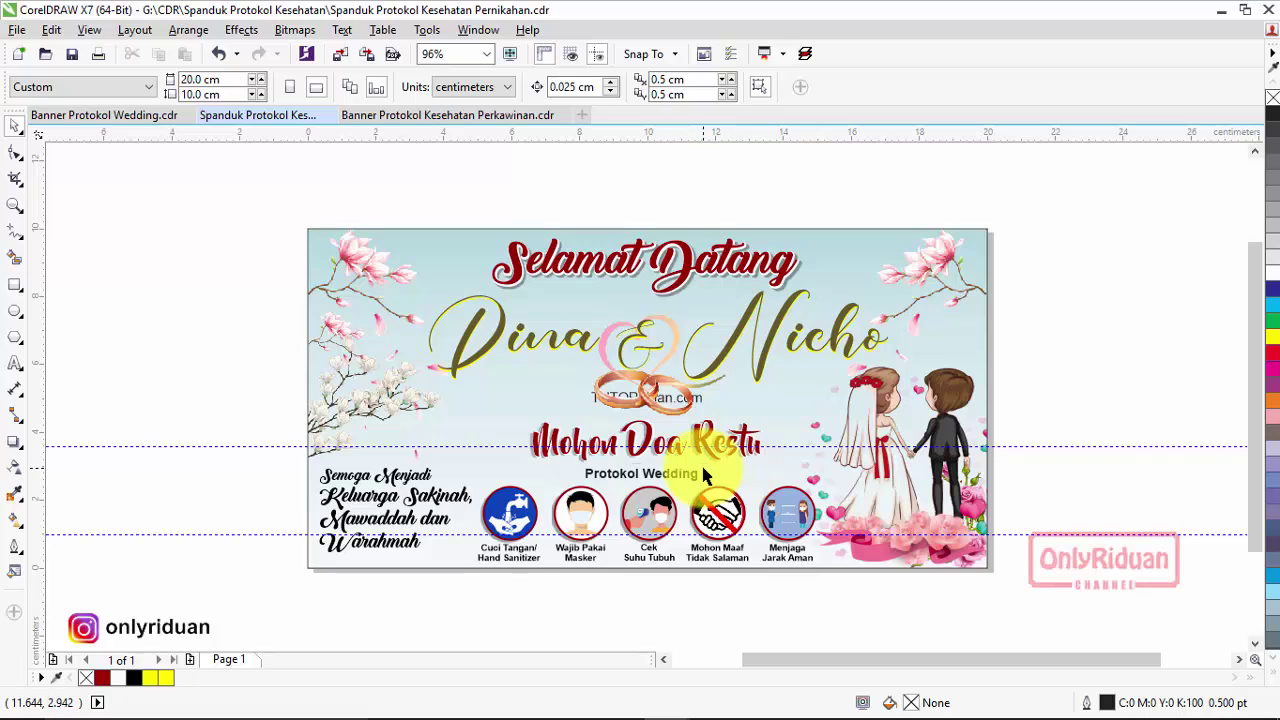
left_click_drag(277, 191, 1026, 598)
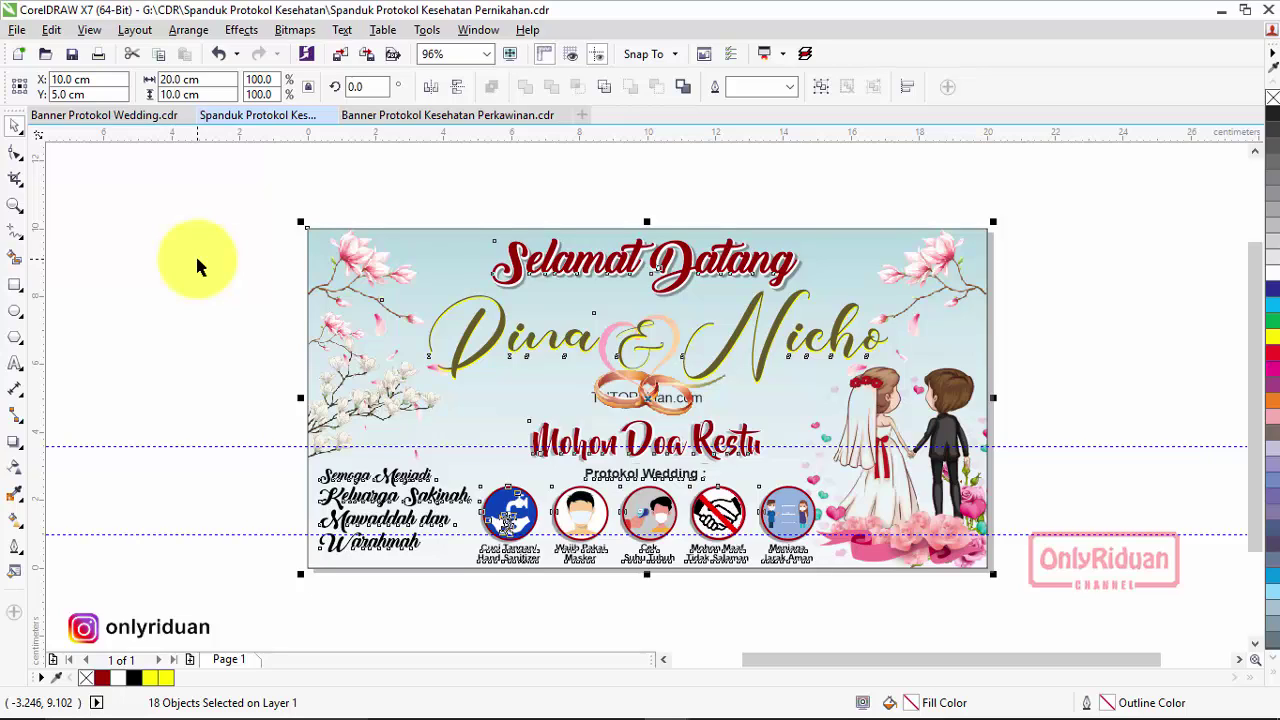
Create a new blank document in A4 size with landscape orientation.
left_click(581, 116)
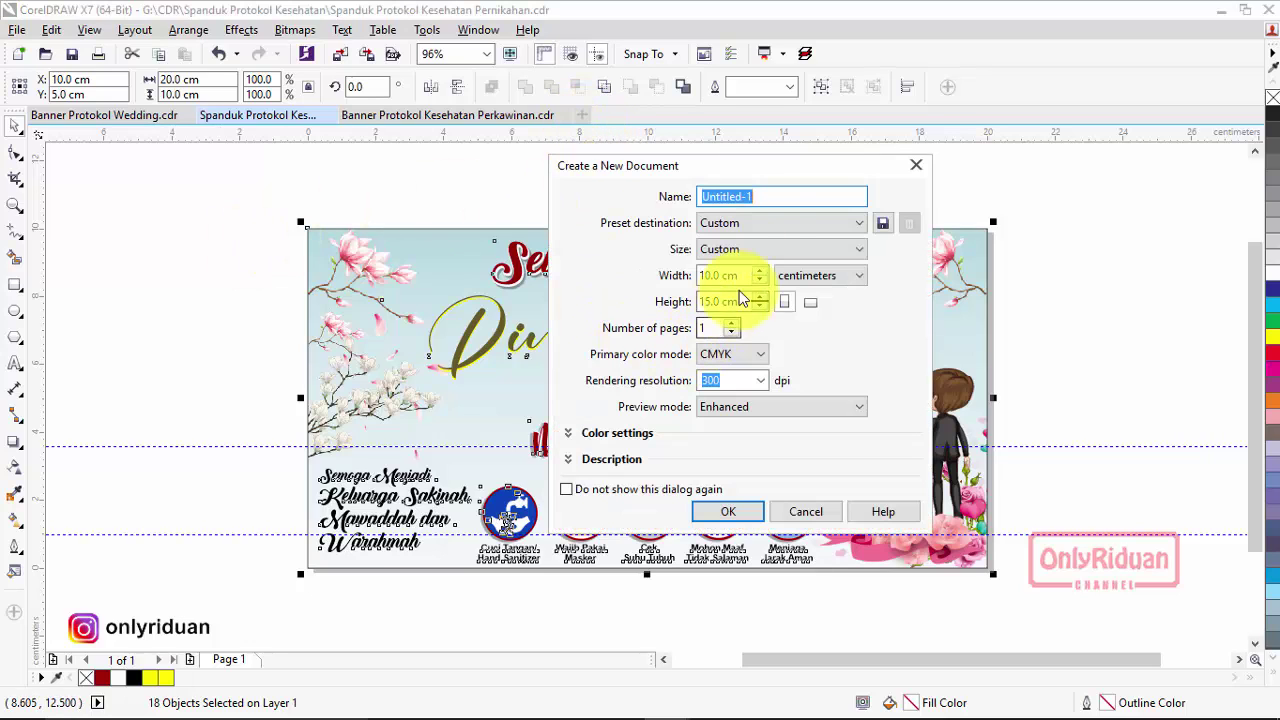
left_click(809, 301)
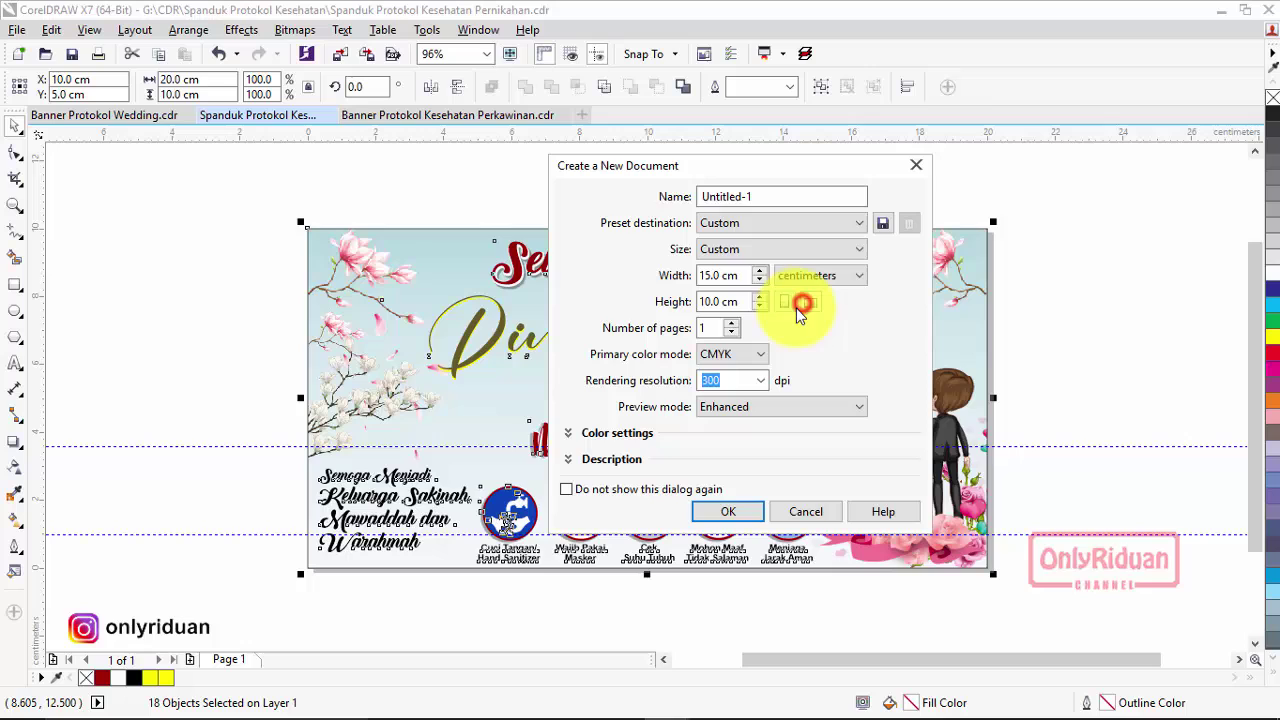
left_click(775, 249)
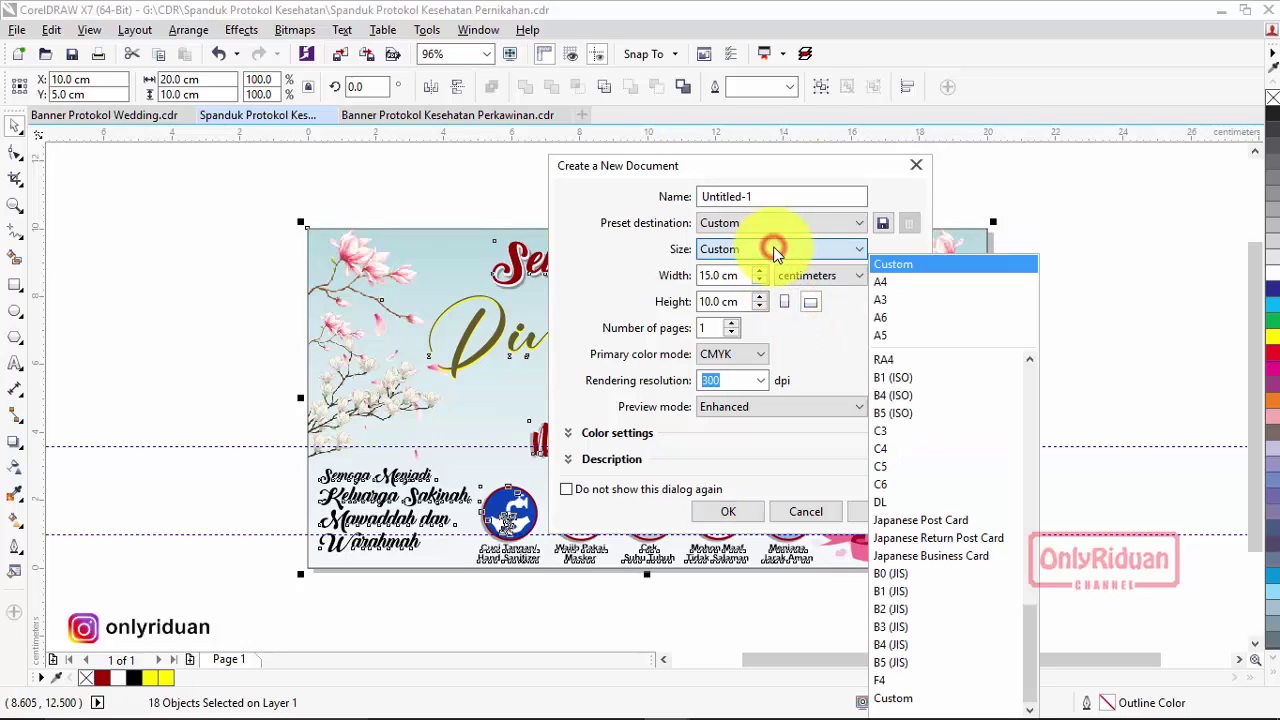
left_click(885, 283)
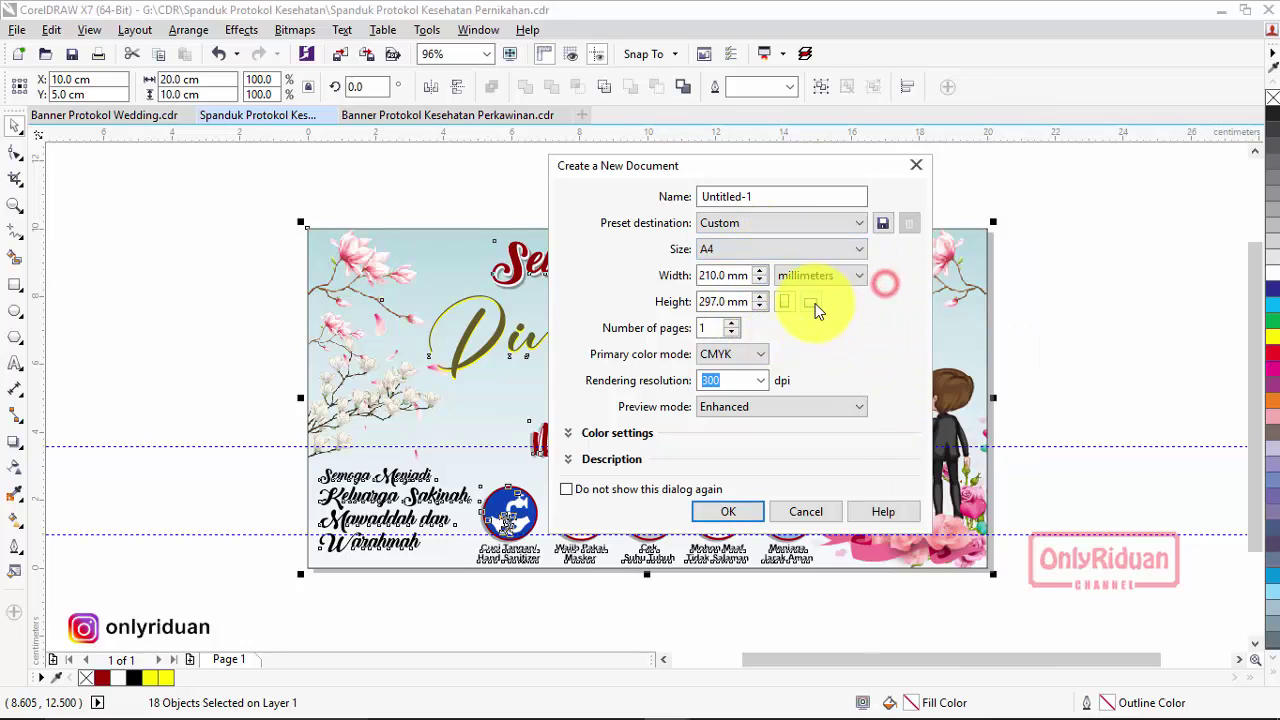
left_click(811, 302)
left_click(728, 511)
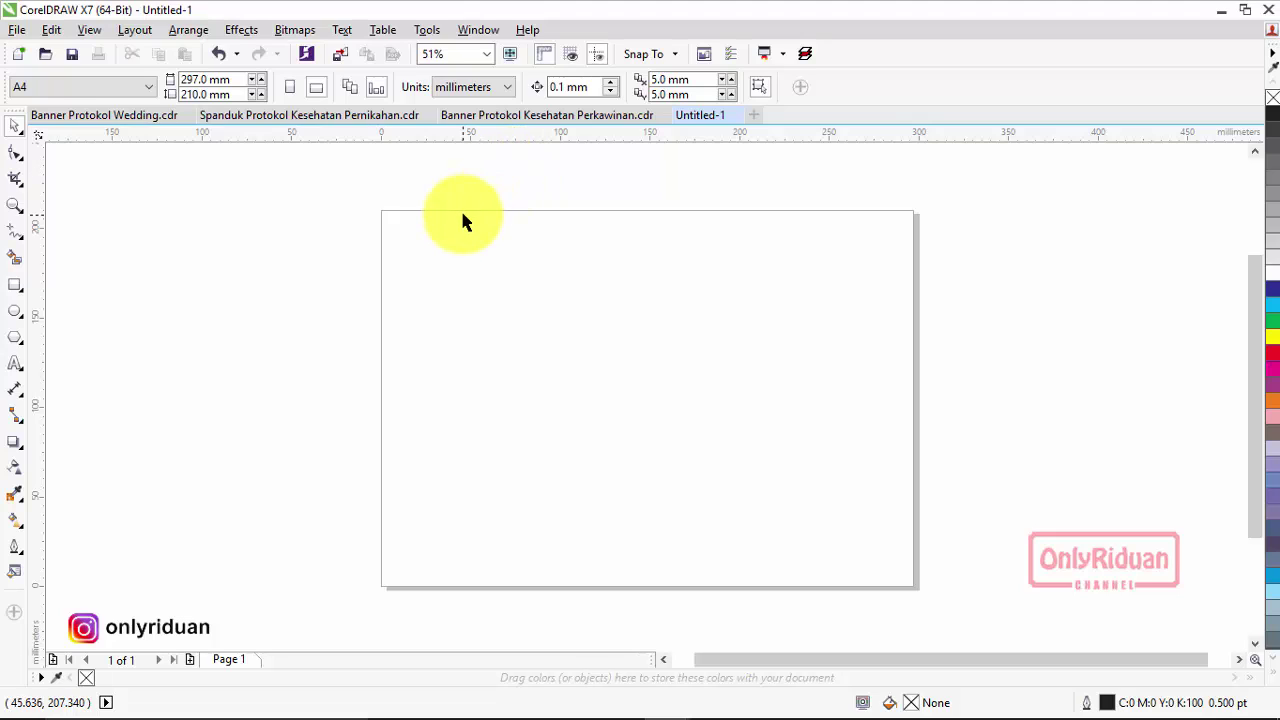
Draw a wide rectangle about 246 x 80 mm in the middle of the page, and leave it deselected.
left_click(17, 286)
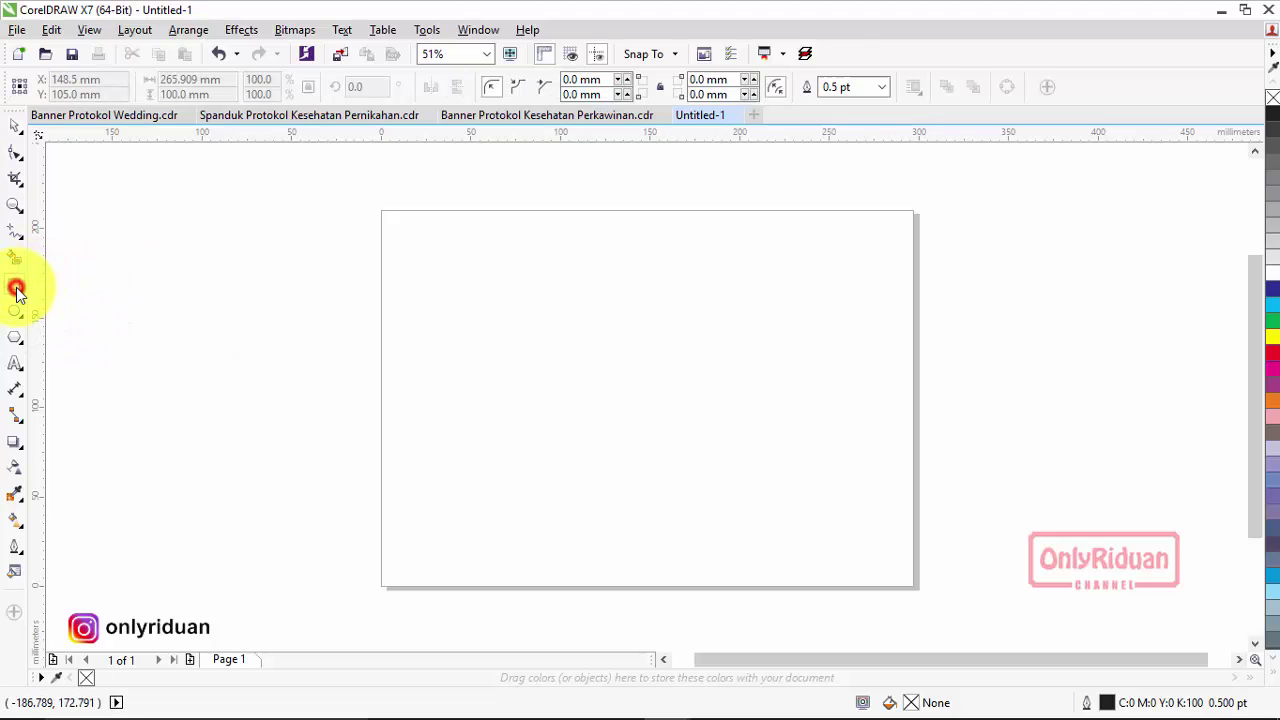
left_click_drag(406, 309, 847, 452)
left_click(15, 126)
left_click(151, 251)
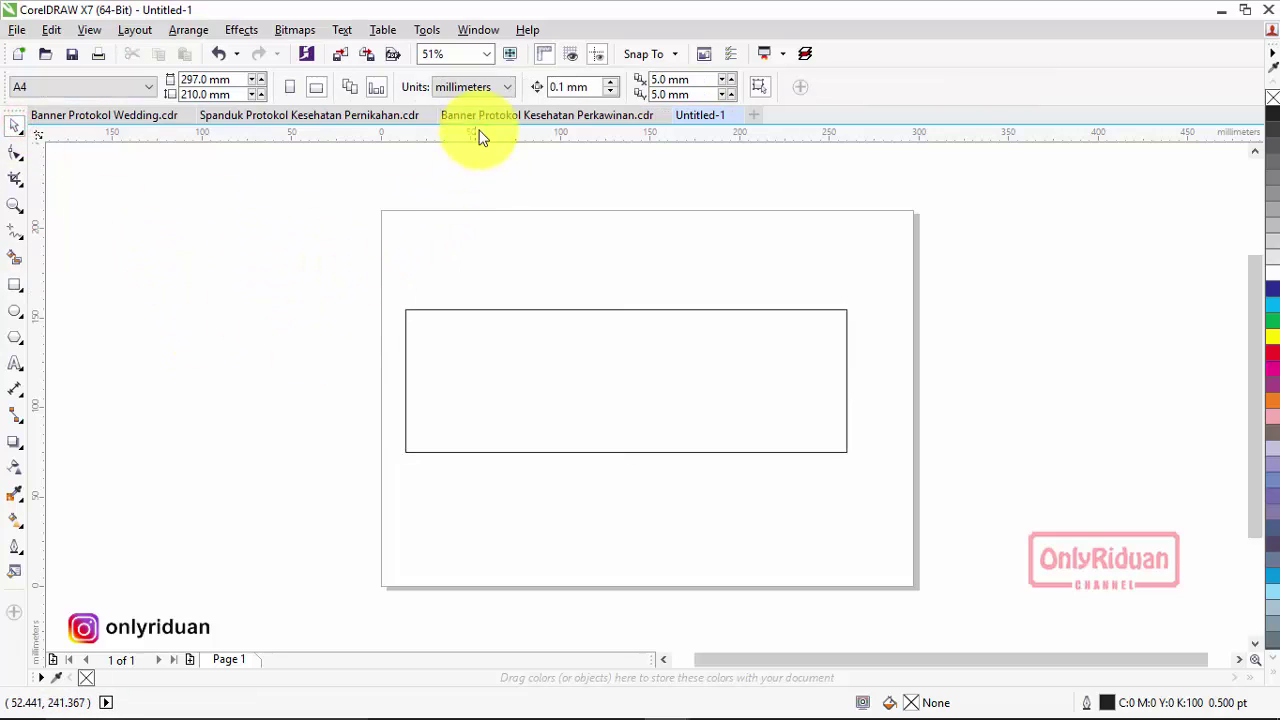
left_click(491, 386)
left_click(360, 350)
left_click(469, 363)
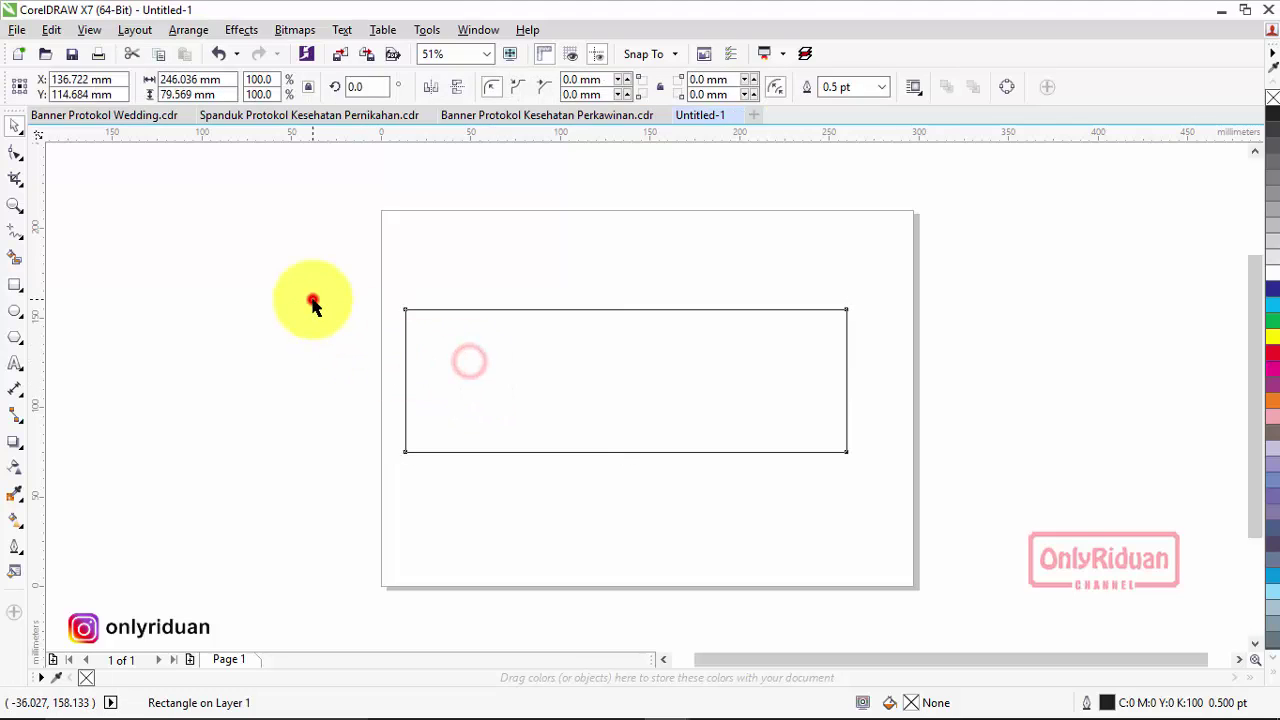
left_click(311, 297)
Change the document's measurement units to centimeters.
left_click(505, 88)
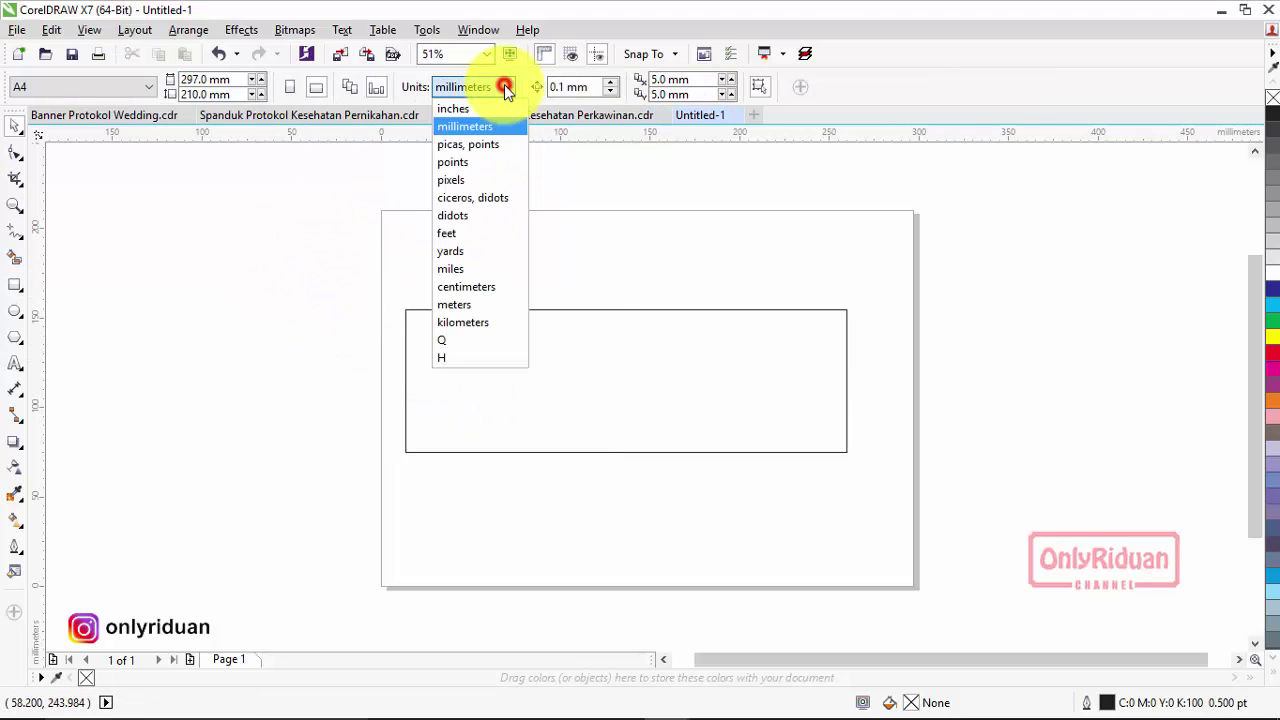
left_click(487, 290)
left_click(303, 206)
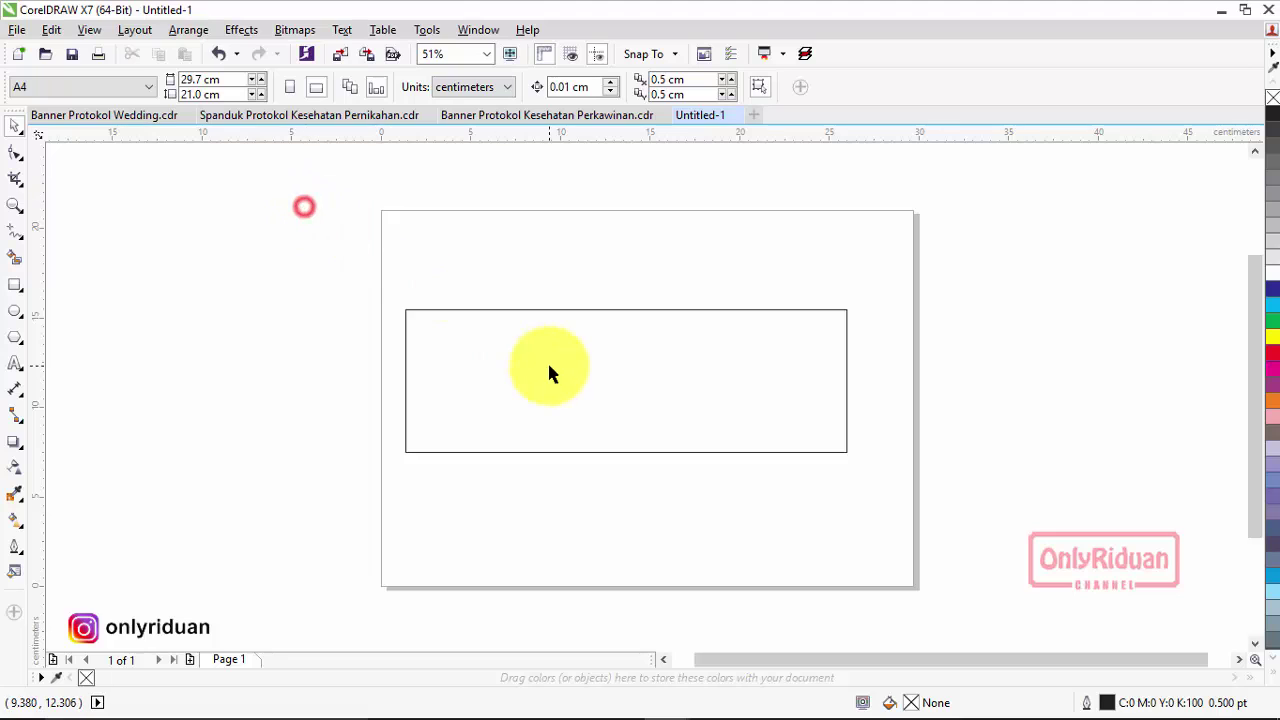
Unlock the rectangle's size ratio and set its width to 200 cm and its height to 100 cm.
left_click(547, 361)
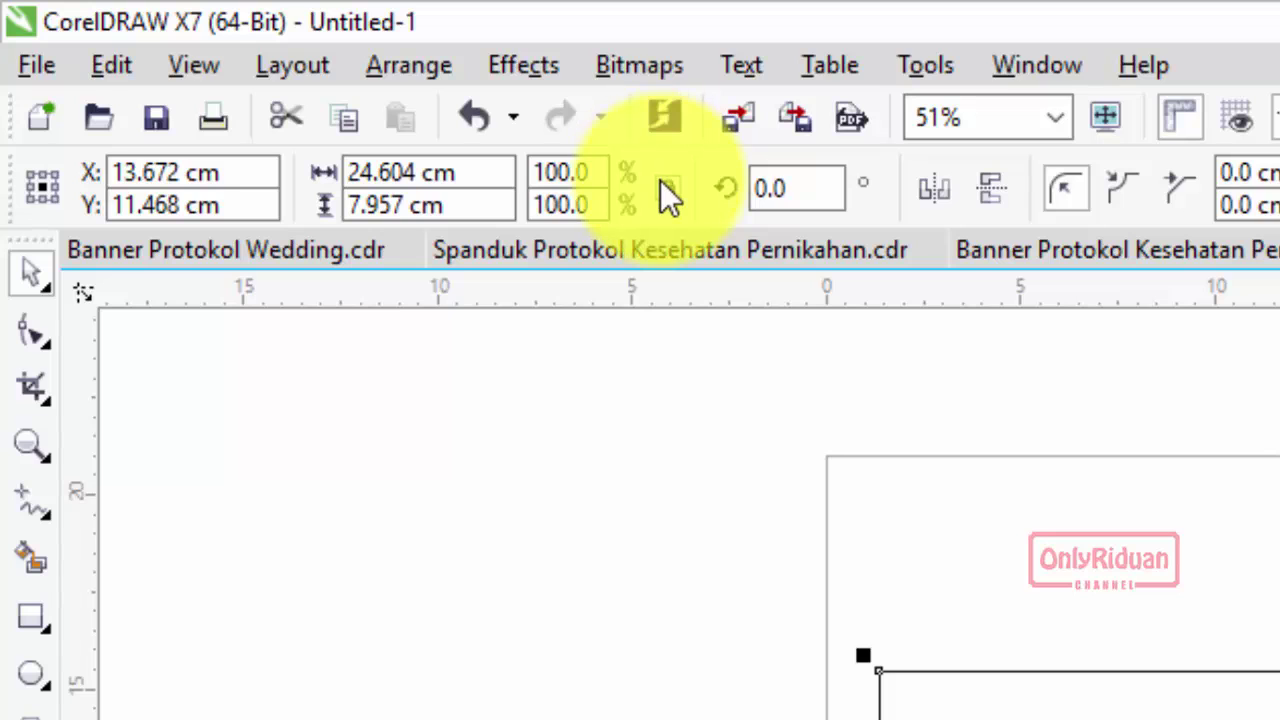
left_click(662, 188)
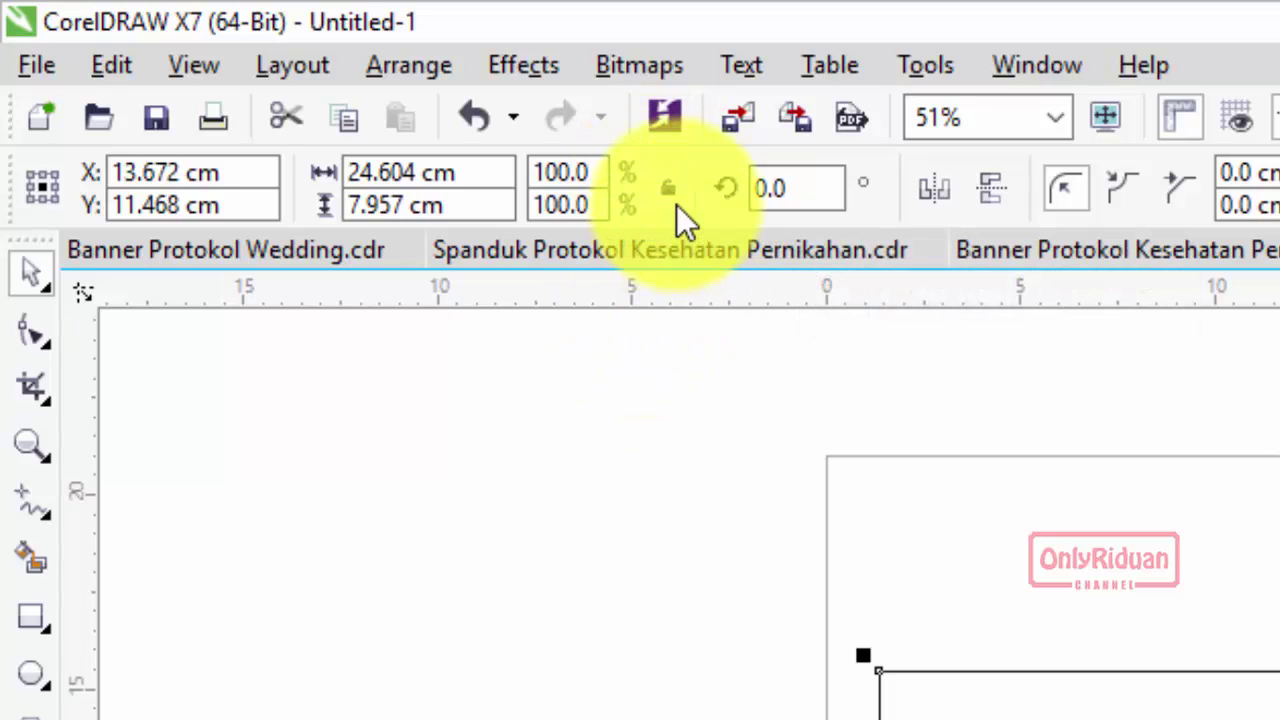
left_click(640, 530)
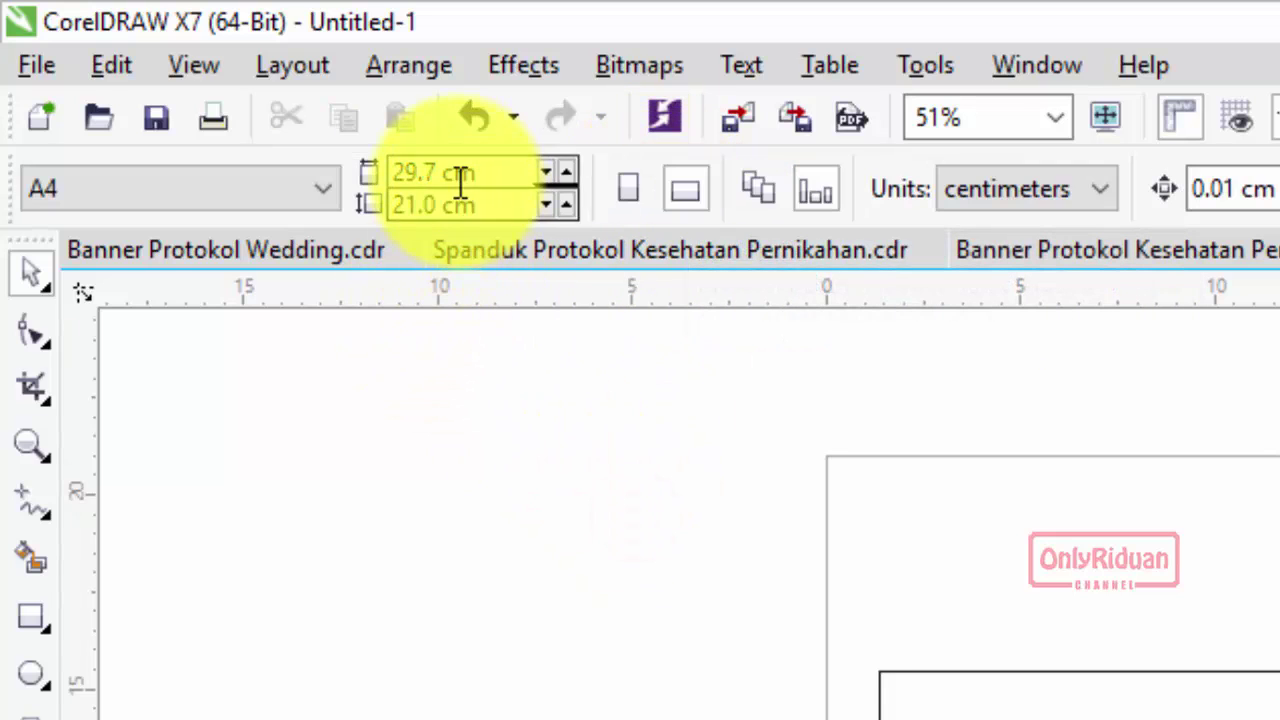
double_click(416, 172)
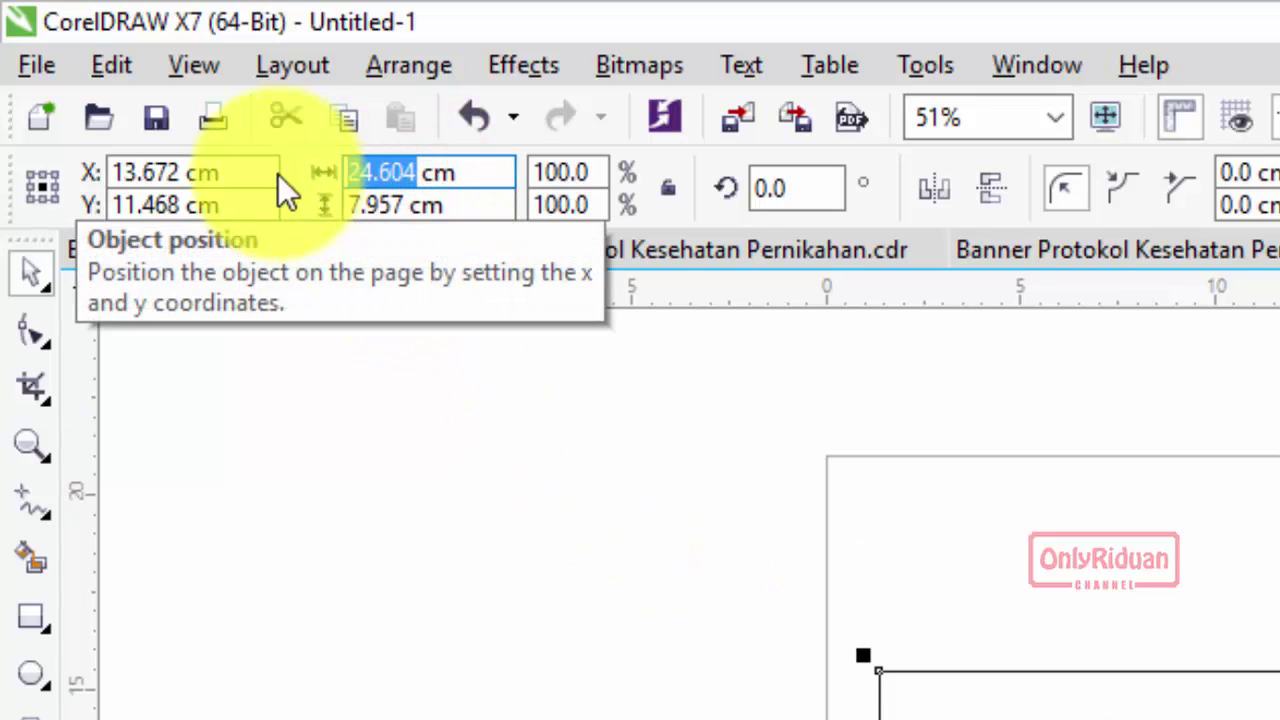
type("200")
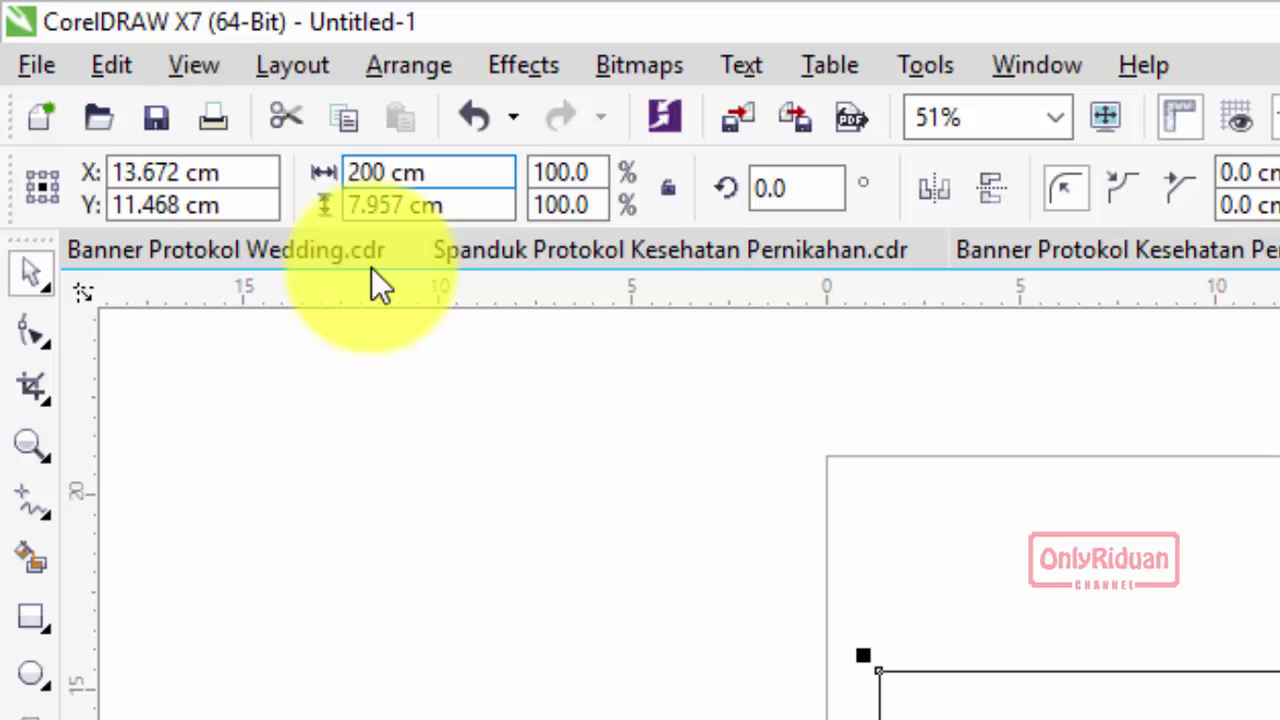
double_click(392, 205)
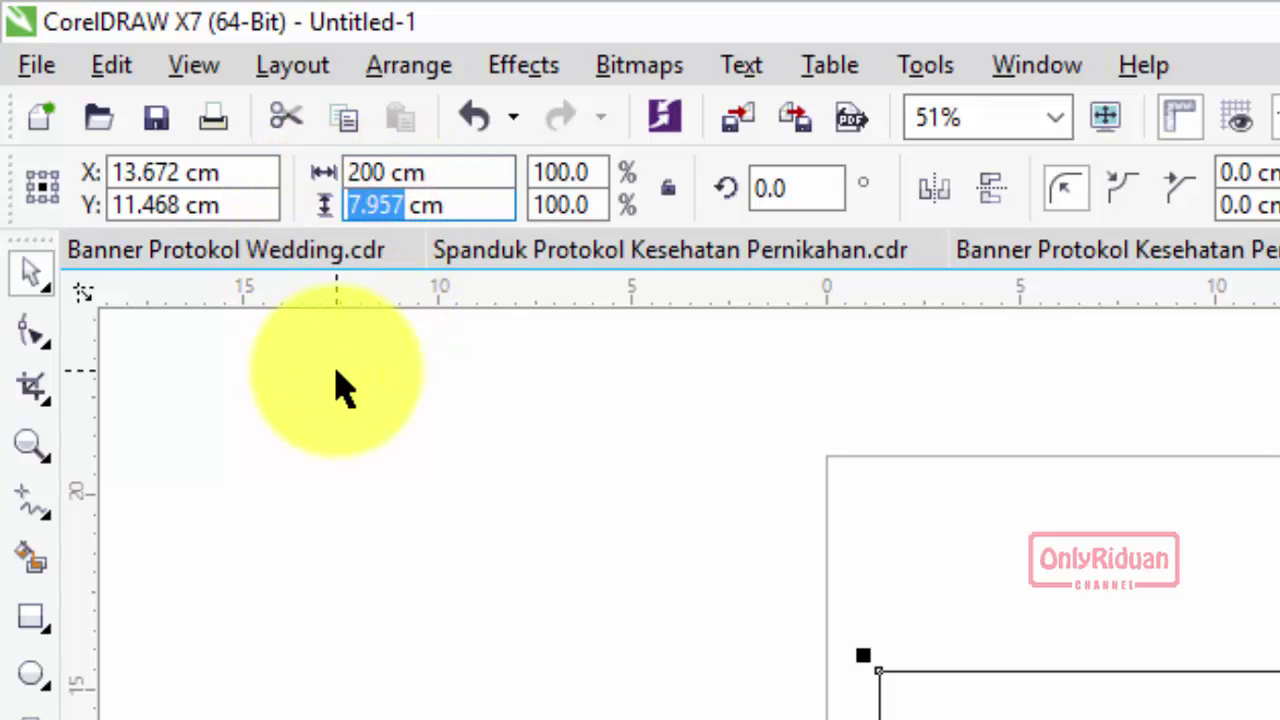
type("100")
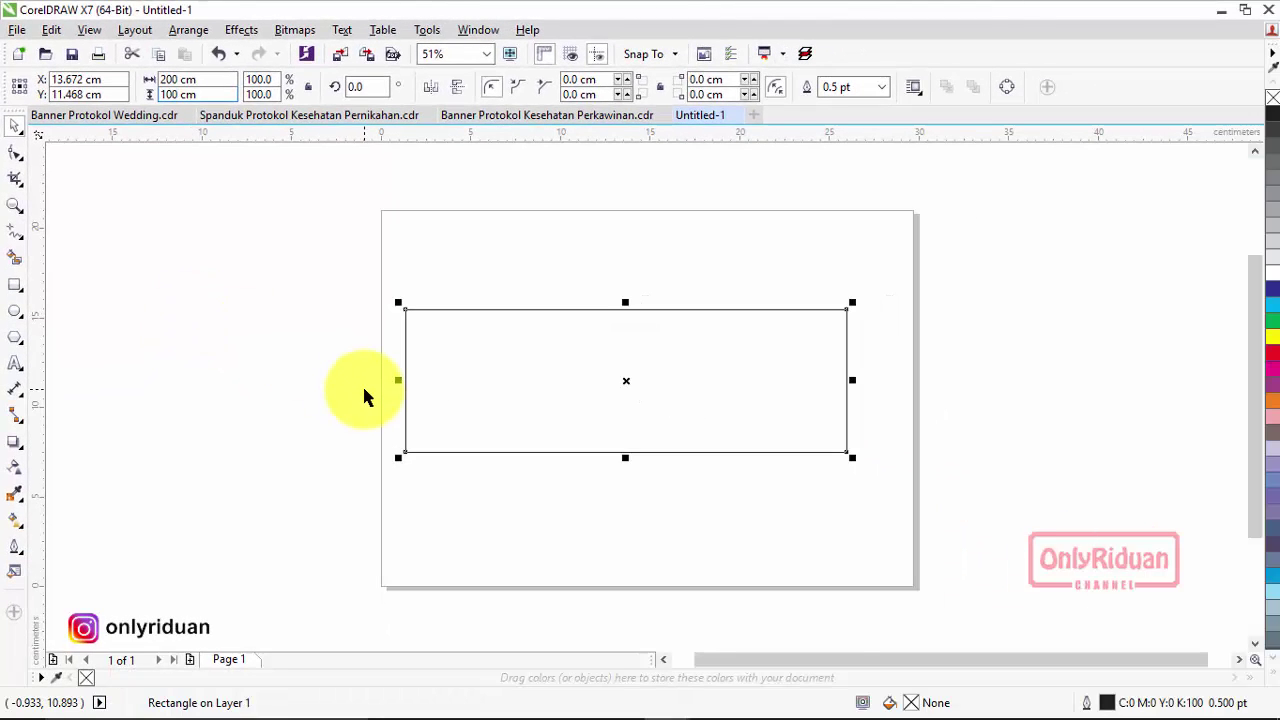
key("Return")
Scale the rectangle down proportionally about its centre to about 25.1 x 12.5 cm so it fits on the page.
scroll(623, 363, "down", 4)
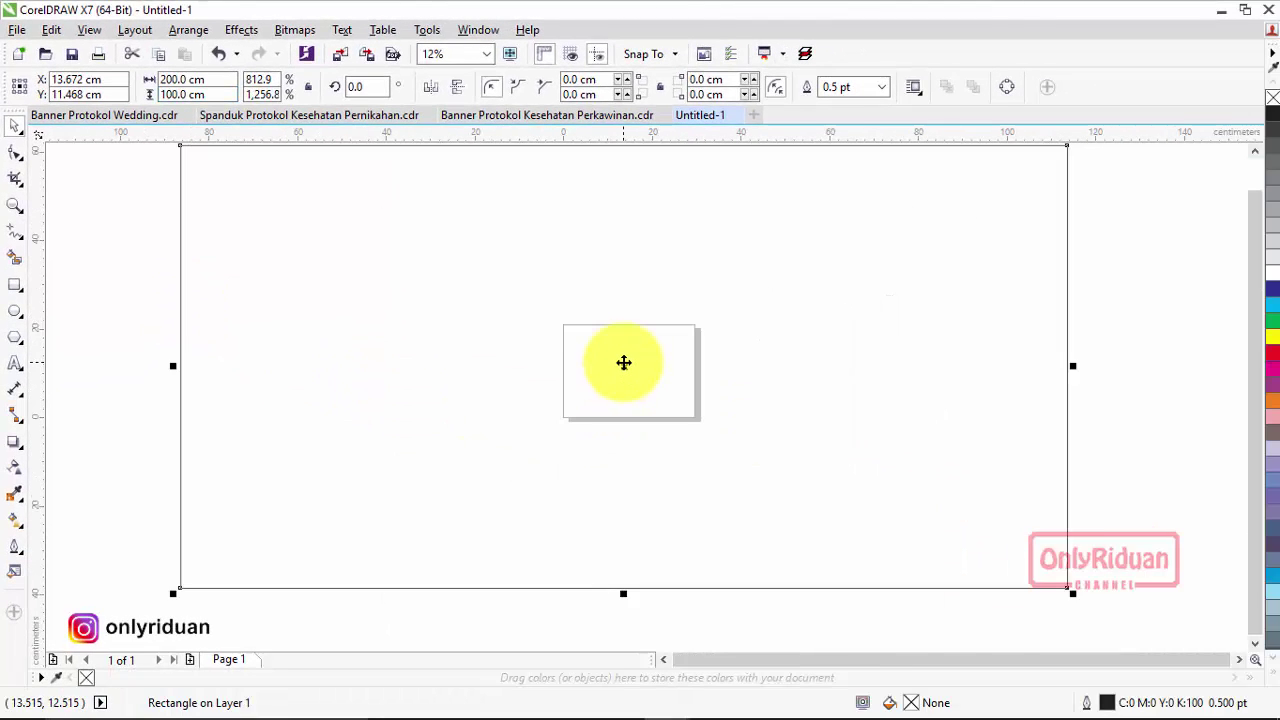
scroll(623, 363, "down", 1)
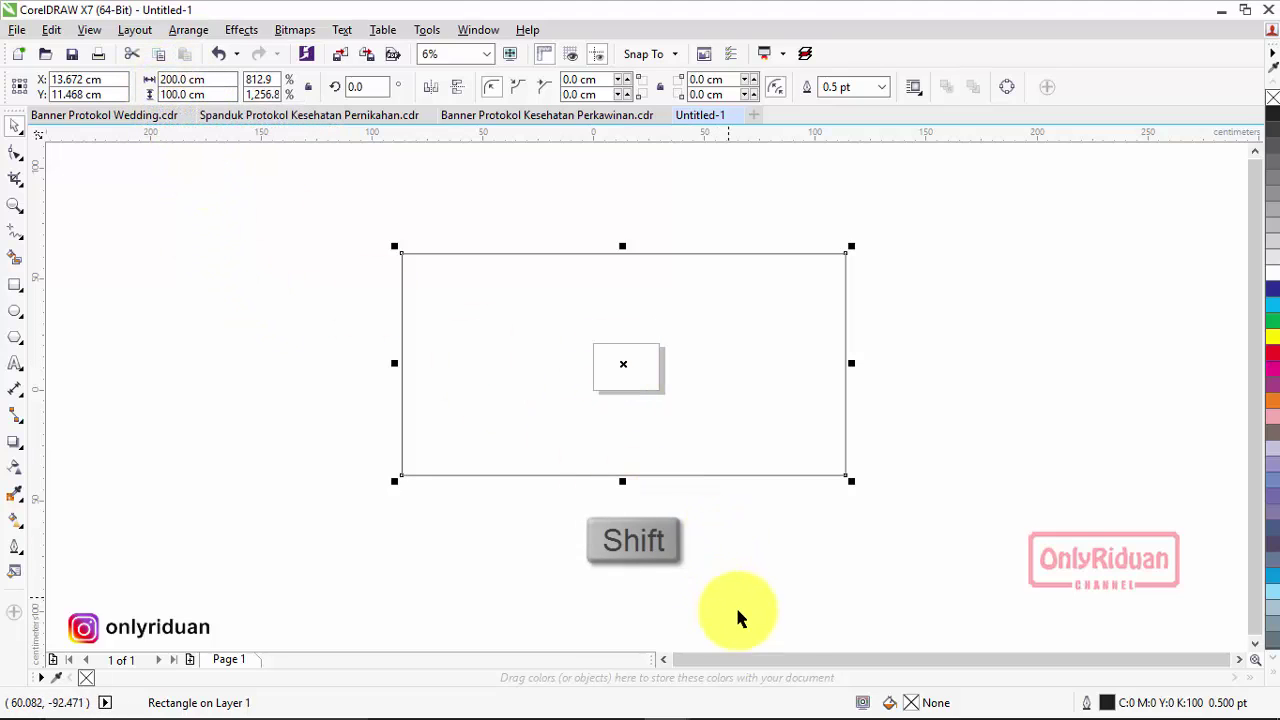
left_click_drag(853, 485, 646, 374)
scroll(645, 377, "up", 2)
scroll(645, 377, "up", 1)
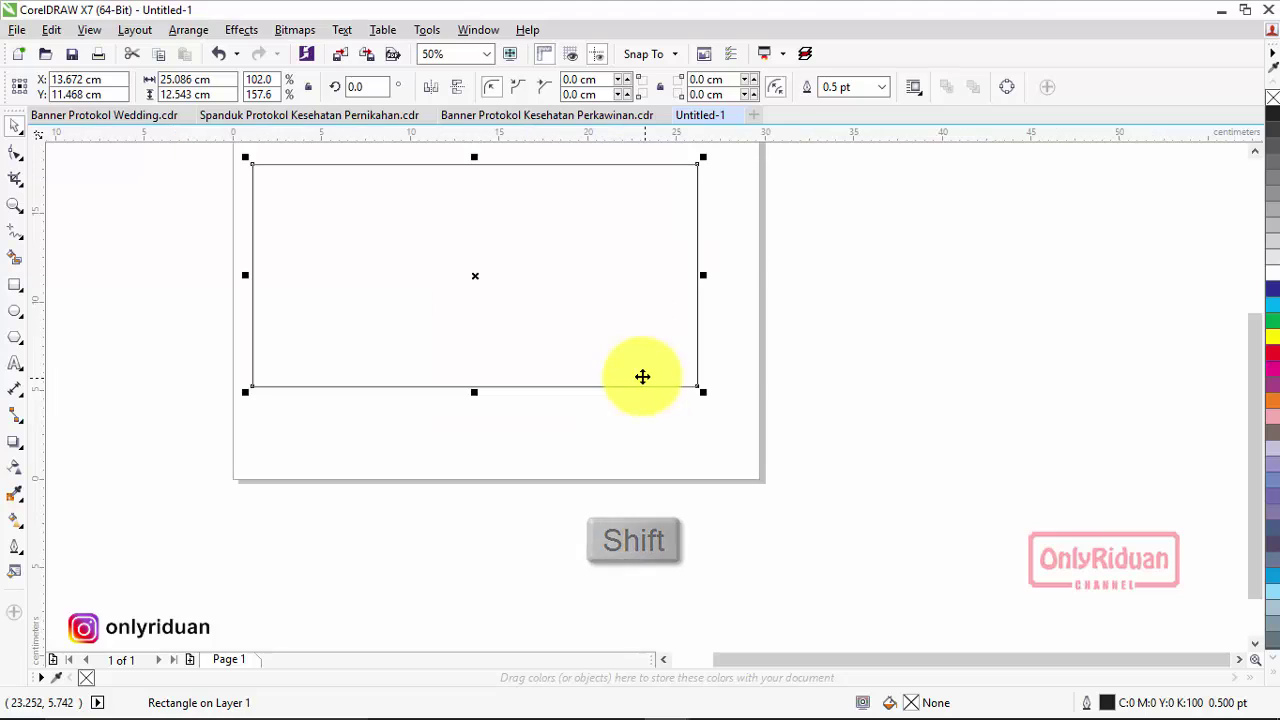
left_click(1251, 151)
left_click(1251, 151)
left_click(643, 314)
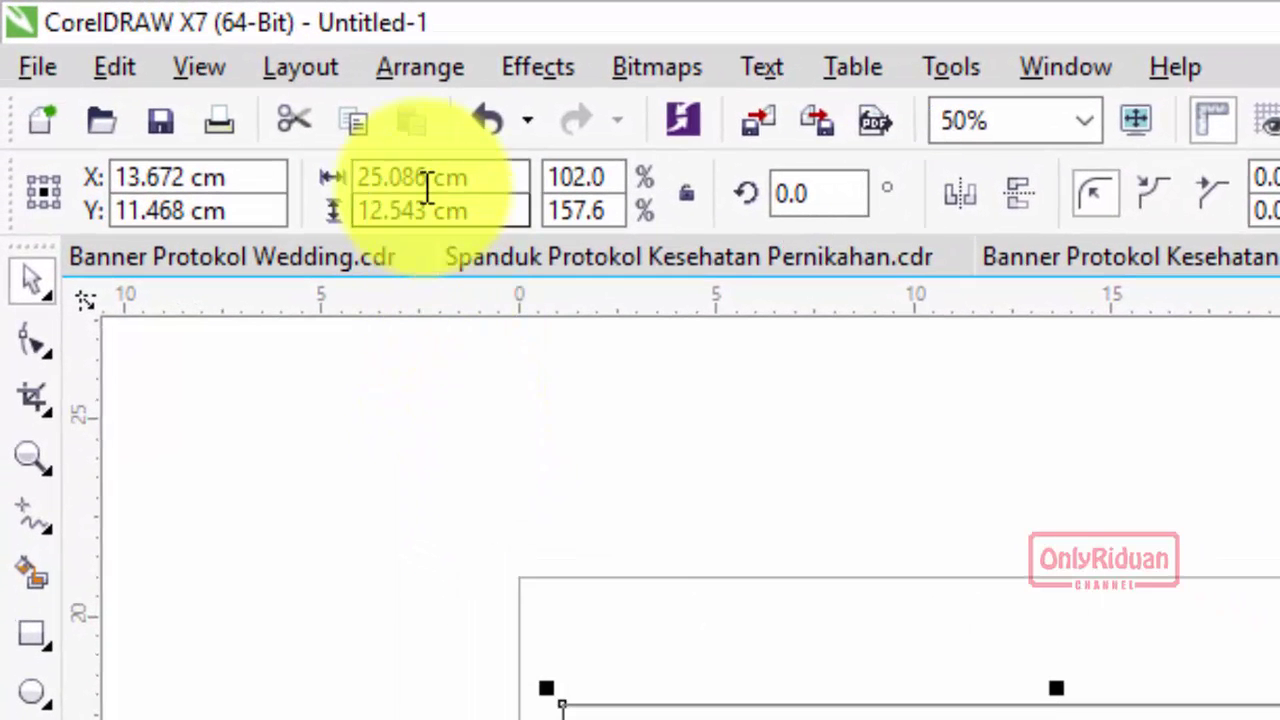
Set the rectangle's width to 20 cm and its height to 10 cm.
left_click(191, 79)
double_click(424, 177)
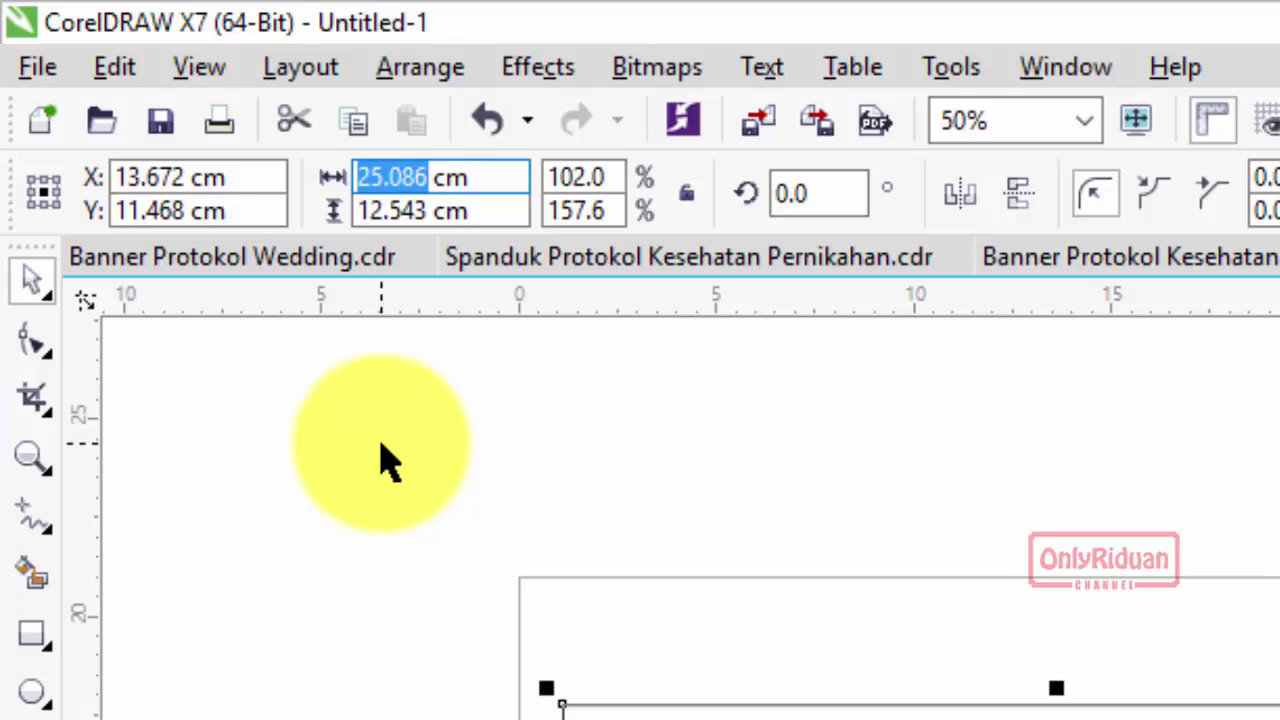
type("20")
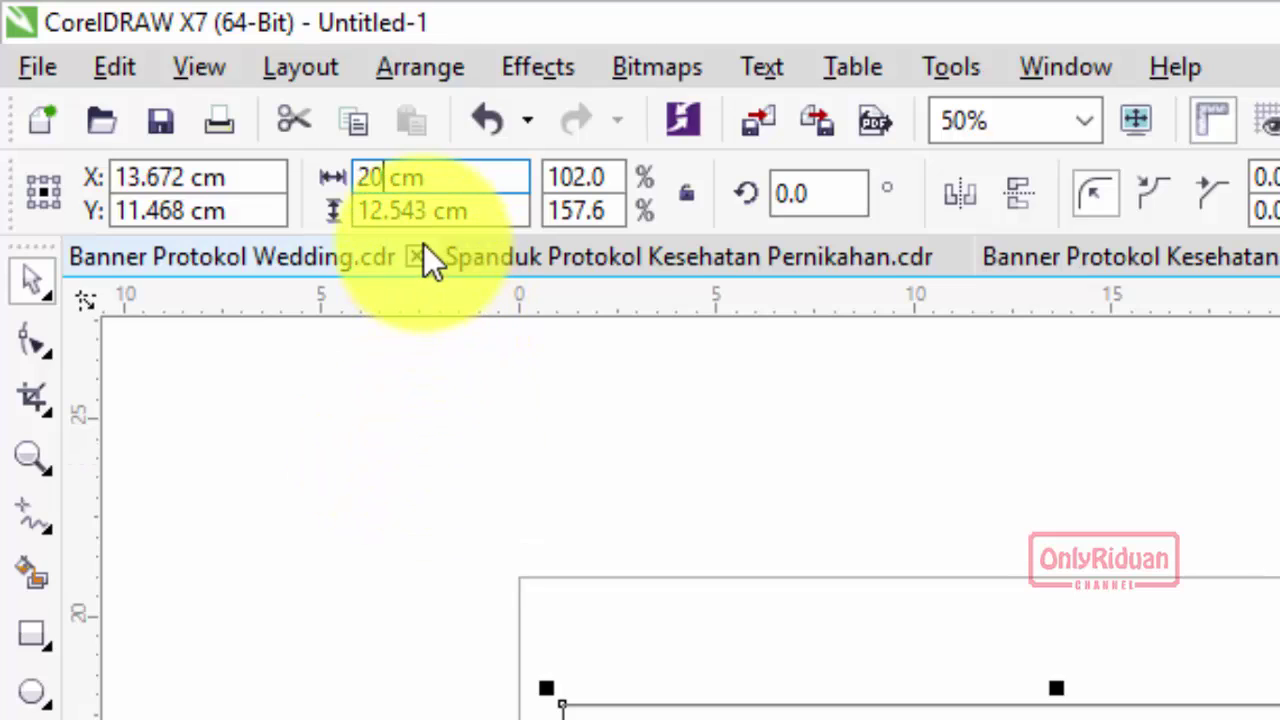
left_click(426, 214)
double_click(426, 212)
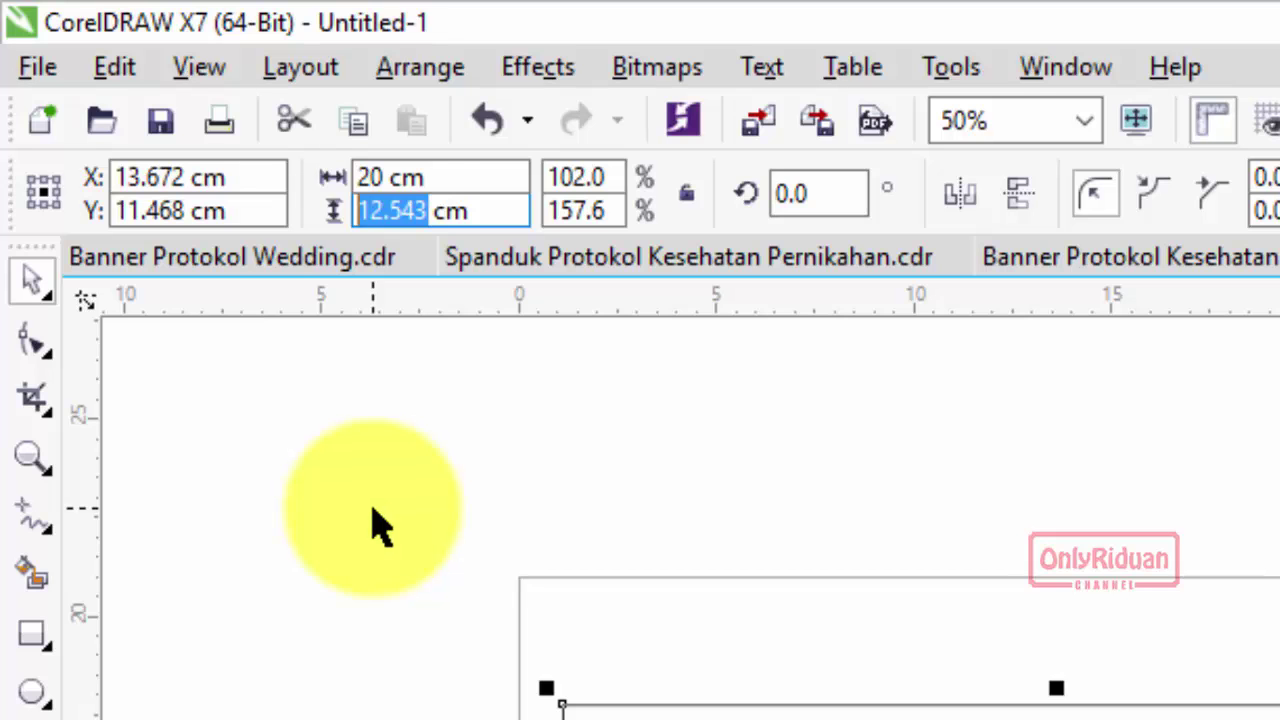
type("10")
key("Return")
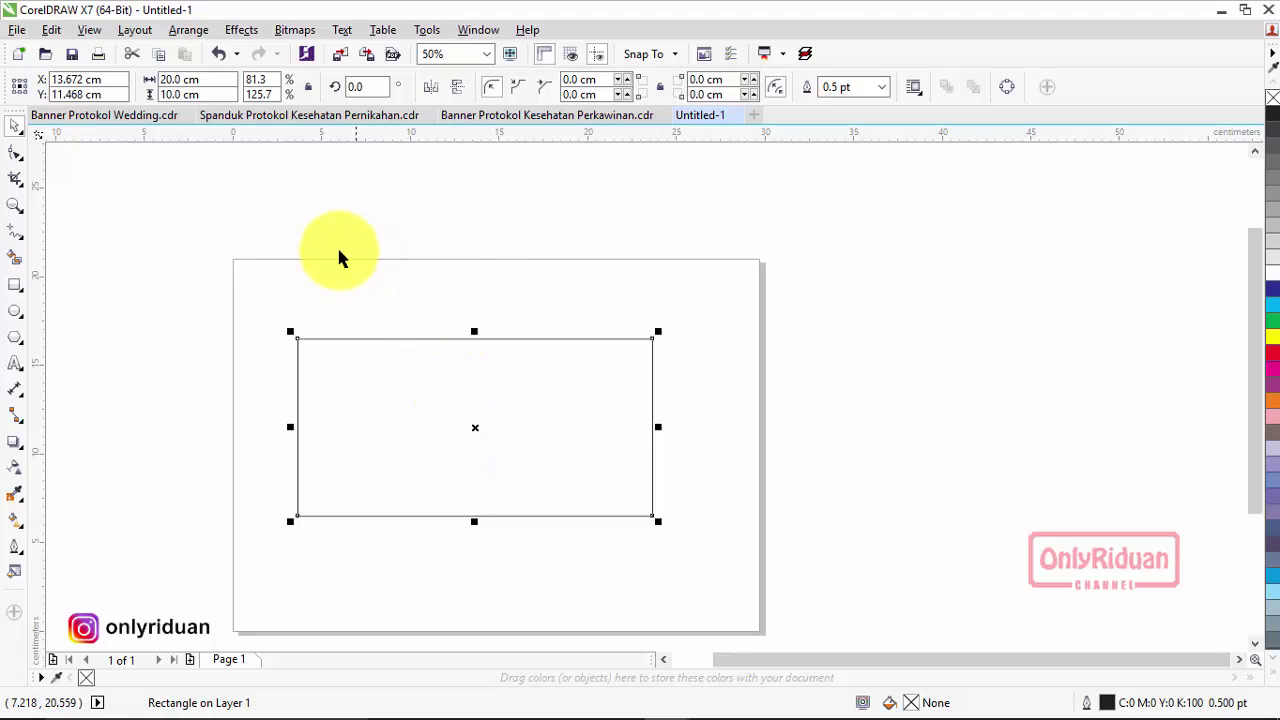
Compare the test rectangle's size with the page sizes of the Pernikahan, Wedding and Perkawinan banner documents.
left_click(312, 117)
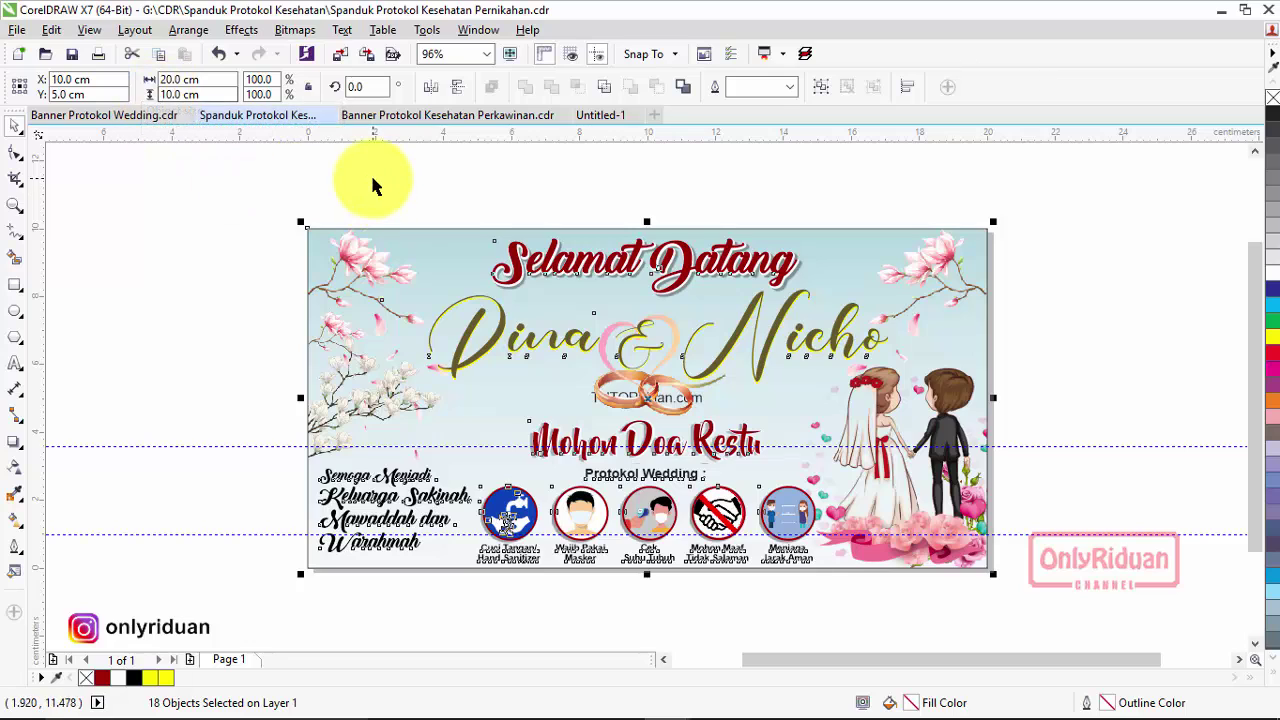
left_click(606, 116)
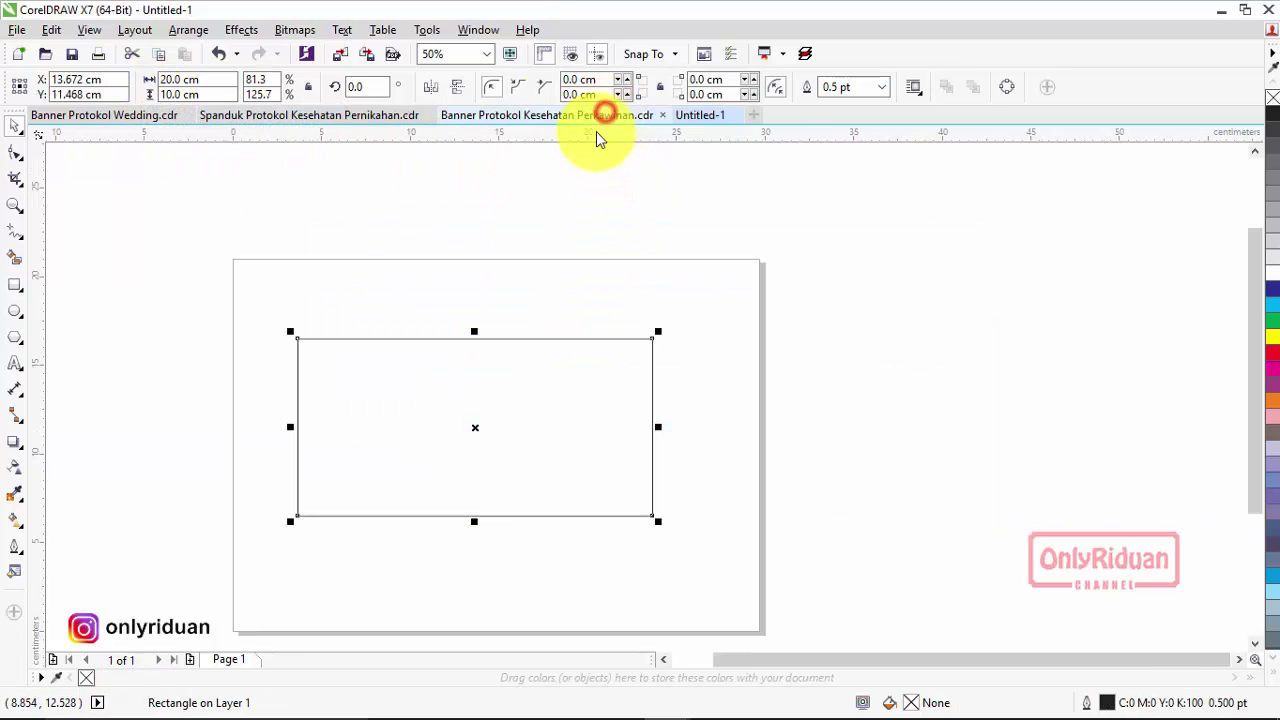
left_click(251, 115)
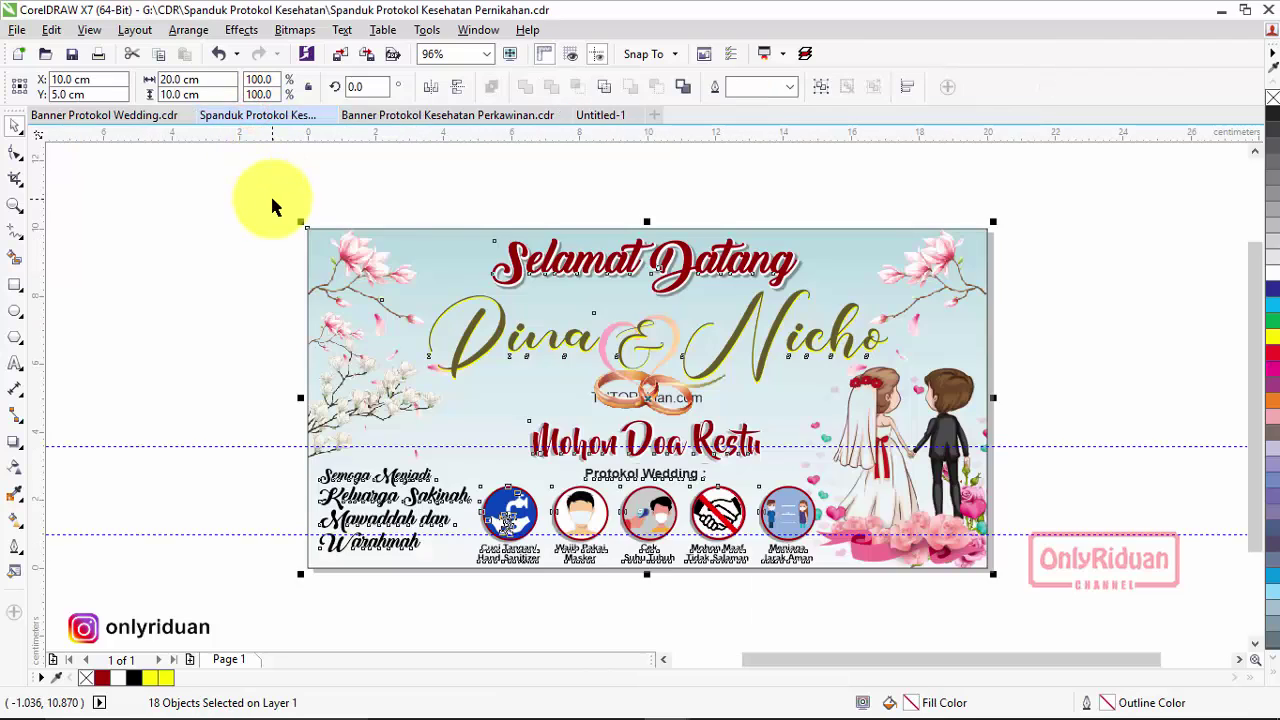
left_click(586, 114)
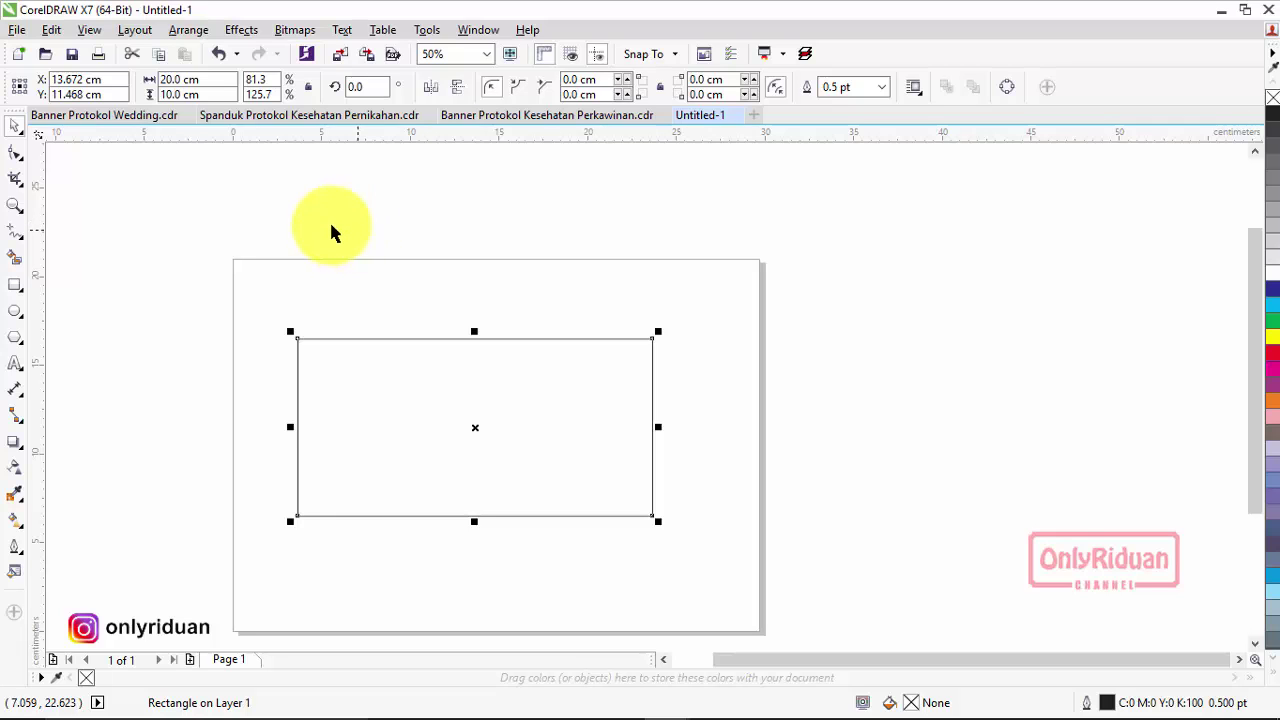
left_click(114, 114)
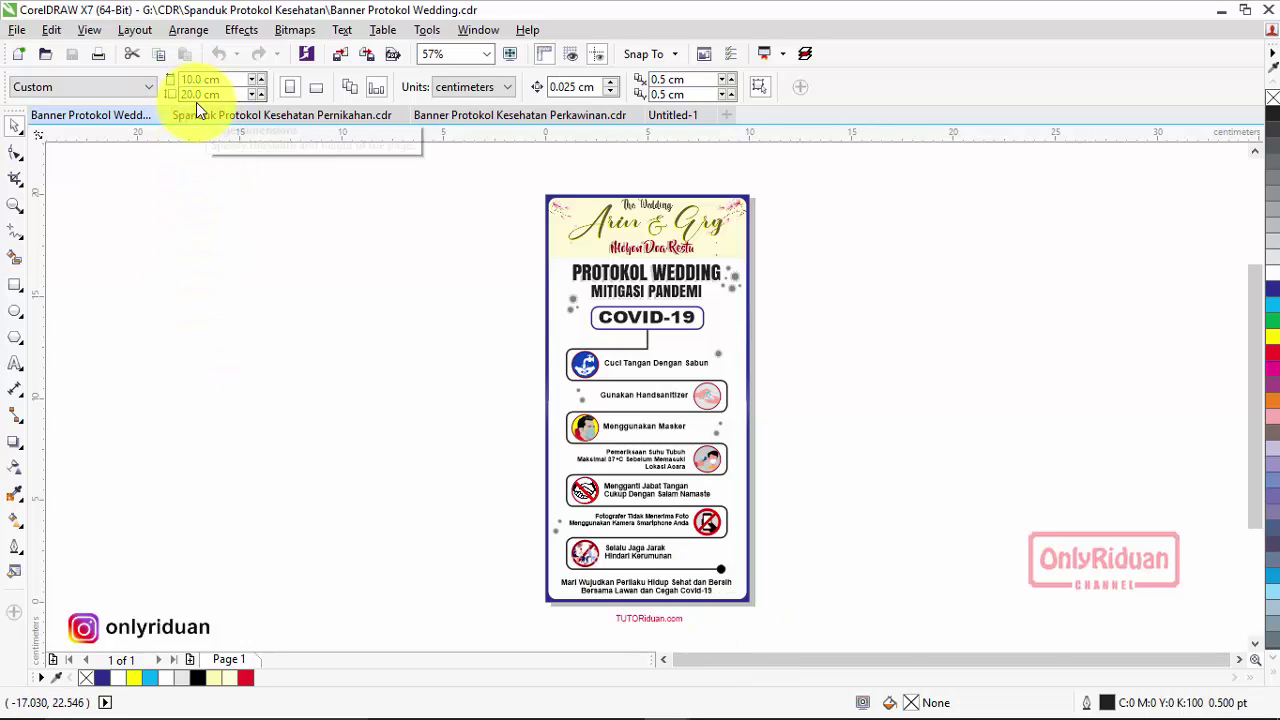
left_click(448, 118)
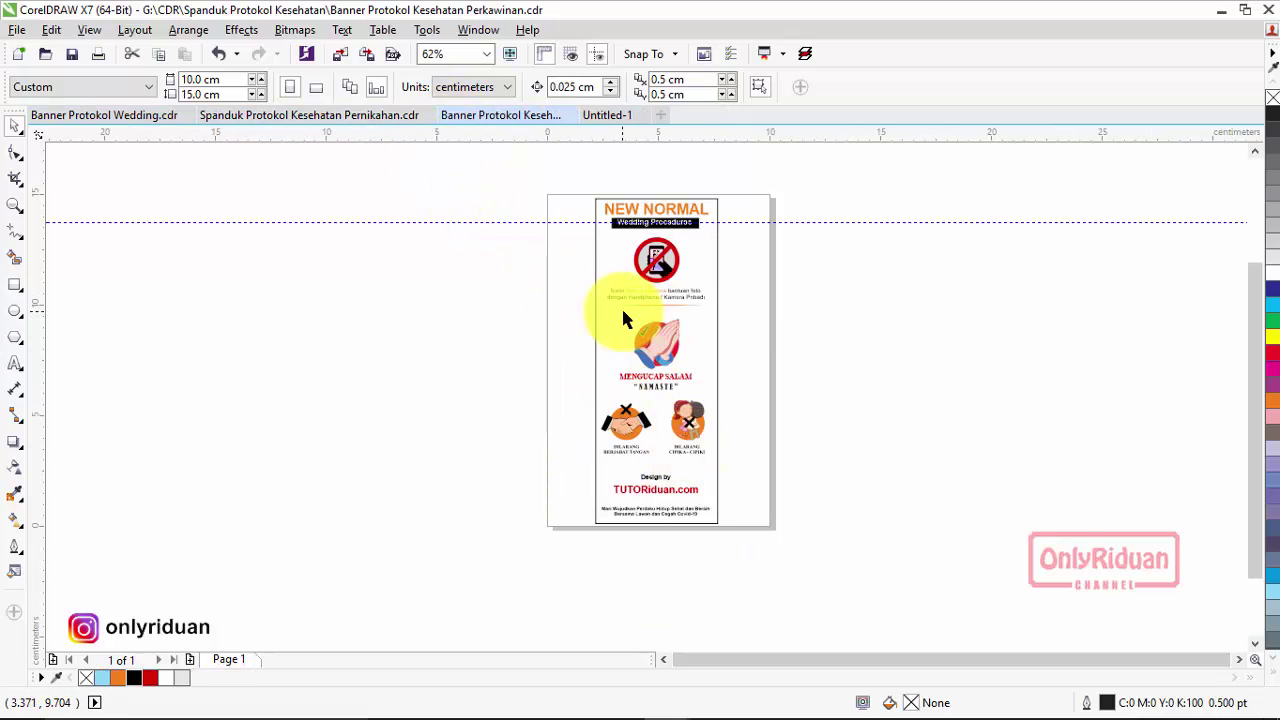
left_click_drag(576, 166, 745, 550)
left_click(343, 364)
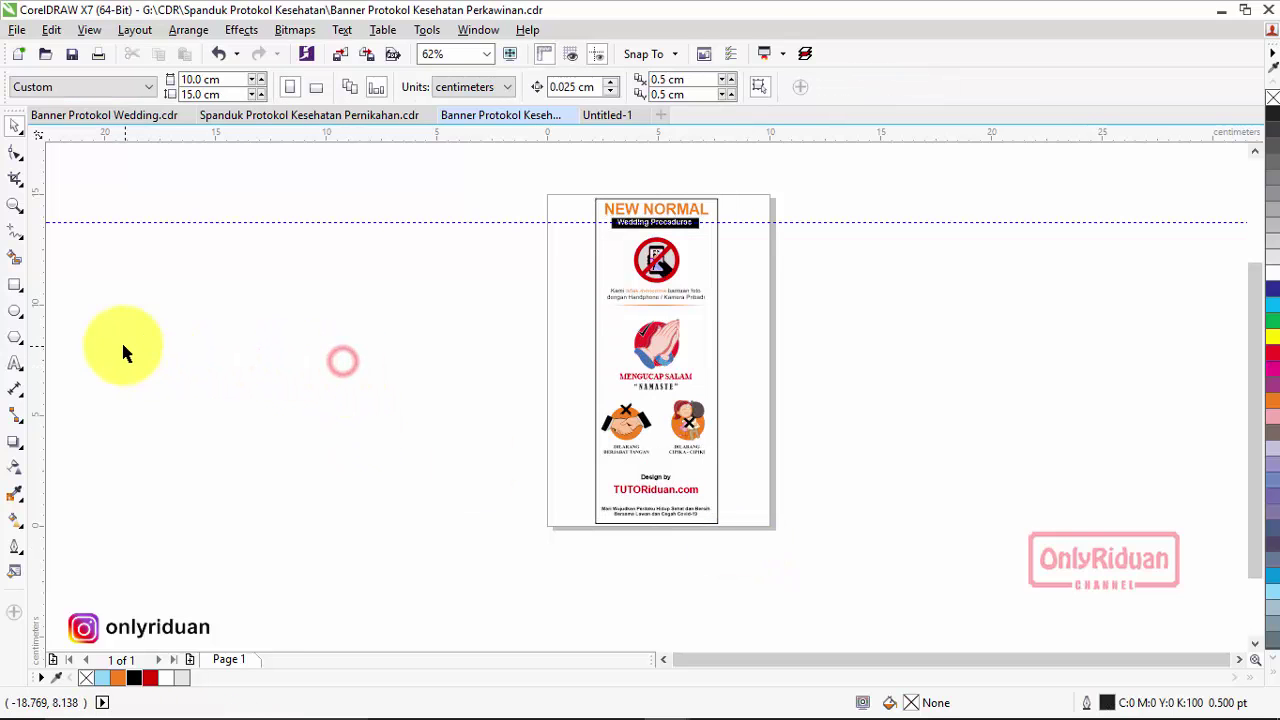
Draw an upright rectangle beside the New Normal banner and set its width to 60 cm and its height to 160 cm.
left_click(15, 284)
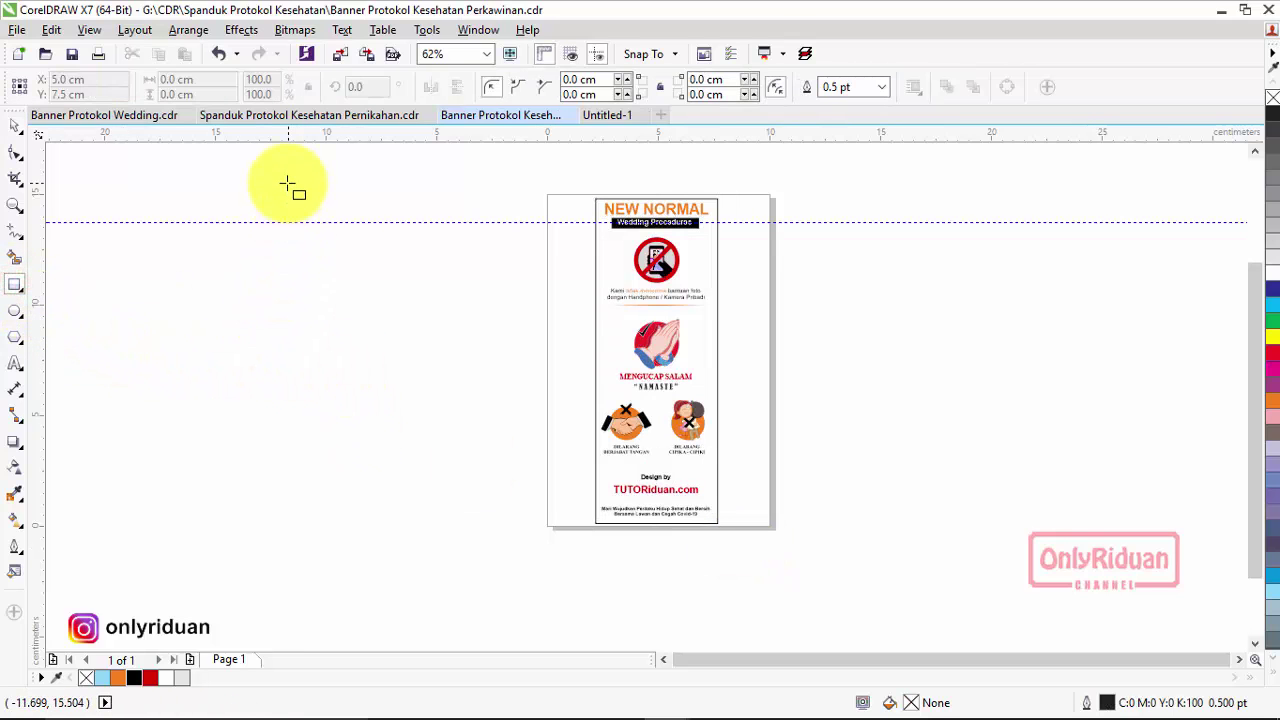
left_click_drag(287, 184, 413, 552)
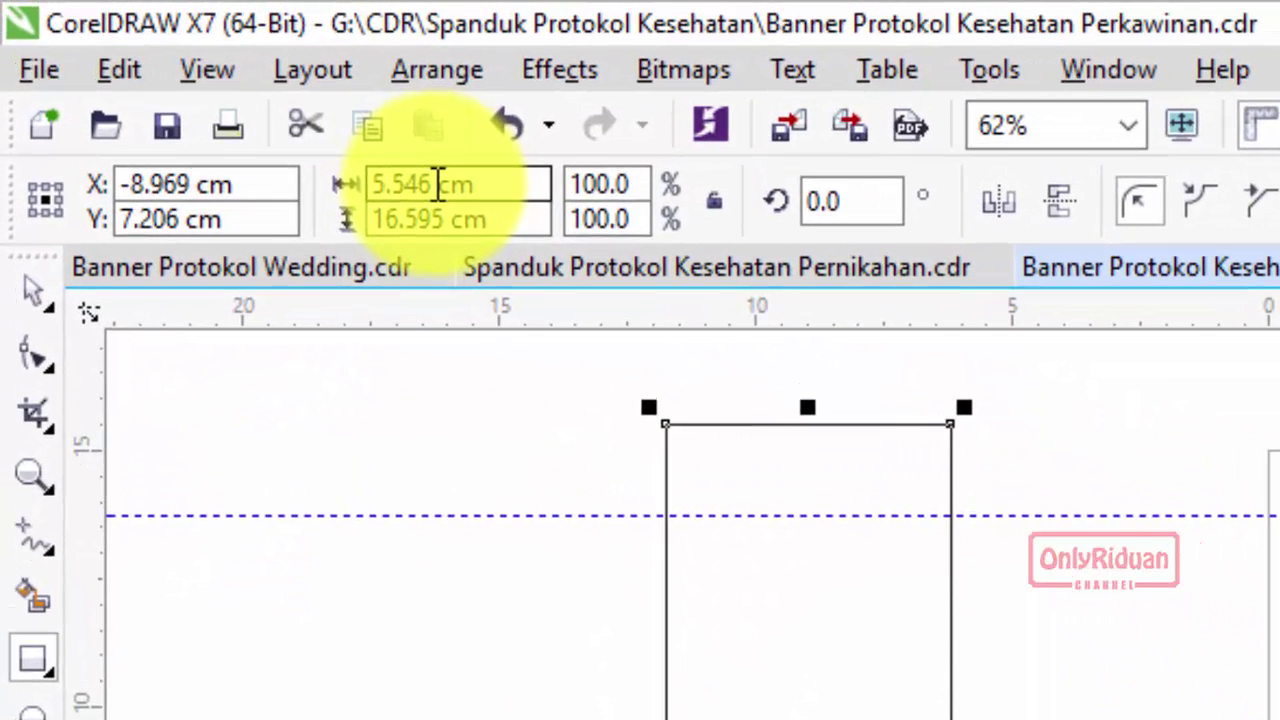
double_click(205, 92)
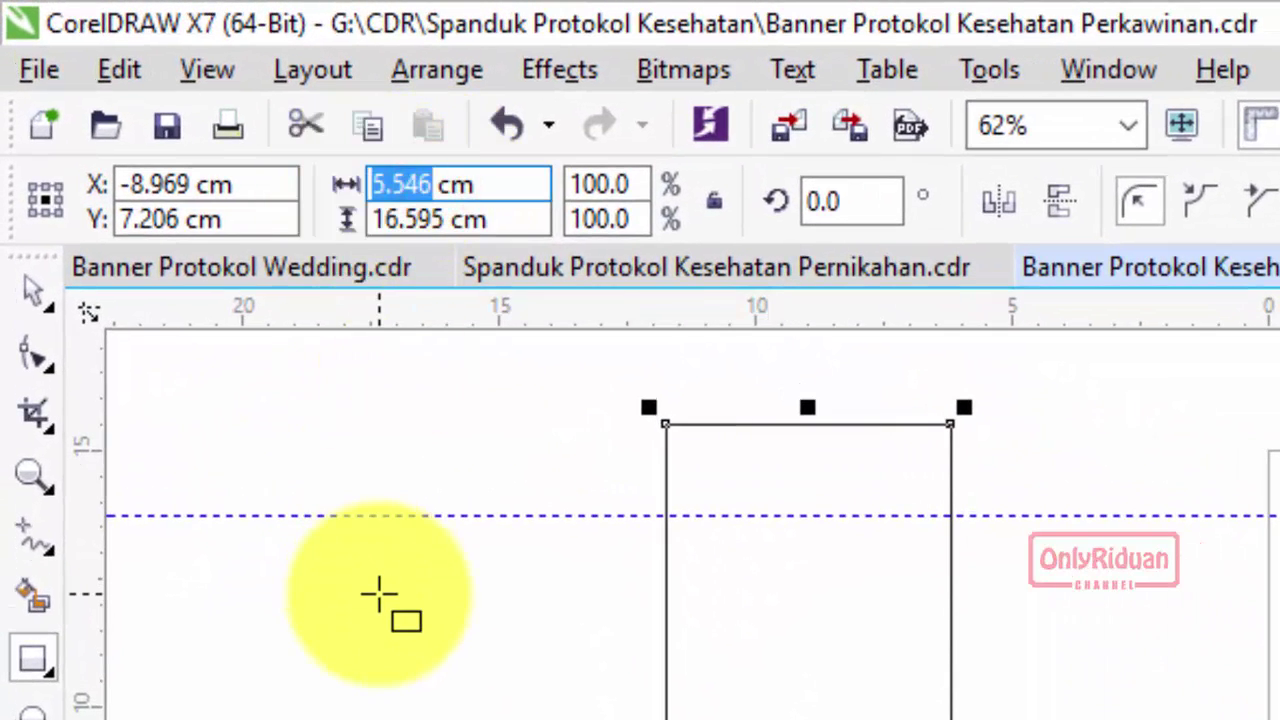
type("60")
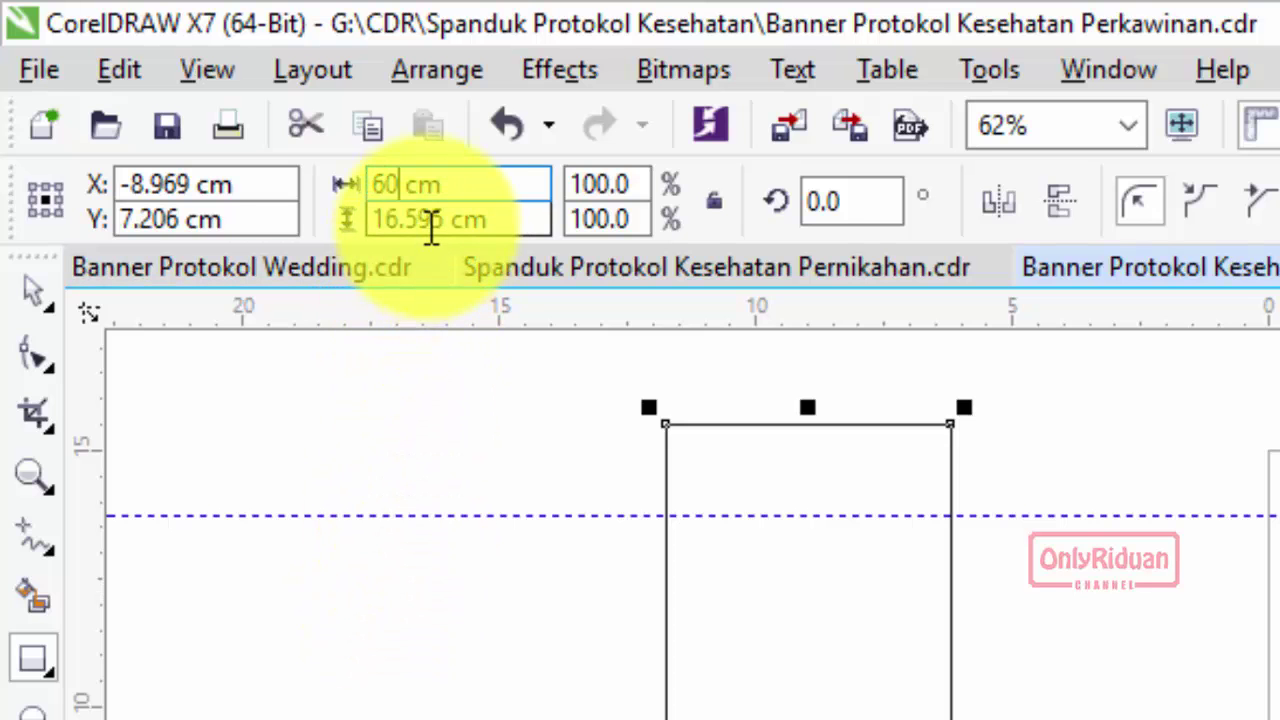
left_click_drag(445, 222, 343, 217)
type("16")
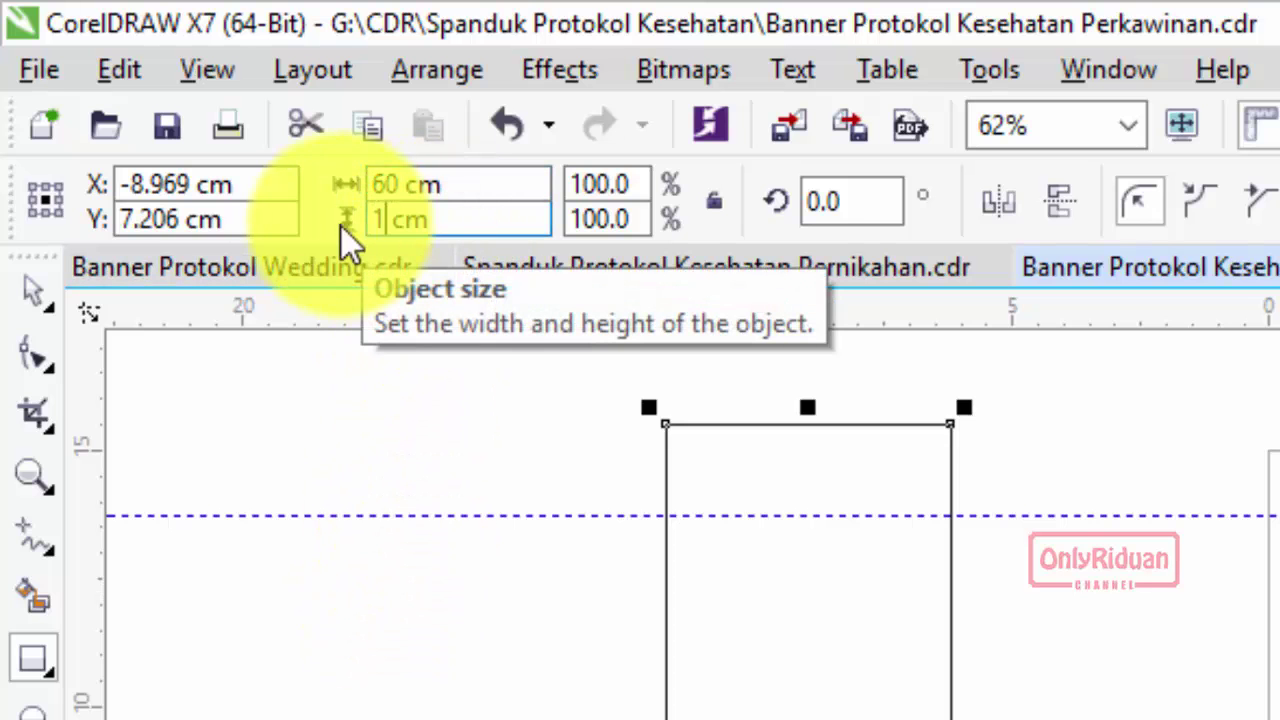
type("0")
key("Return")
Scale the 60 x 160 cm rectangle down proportionally about its centre to about 5.9 x 15.8 cm.
scroll(616, 484, "down", 5)
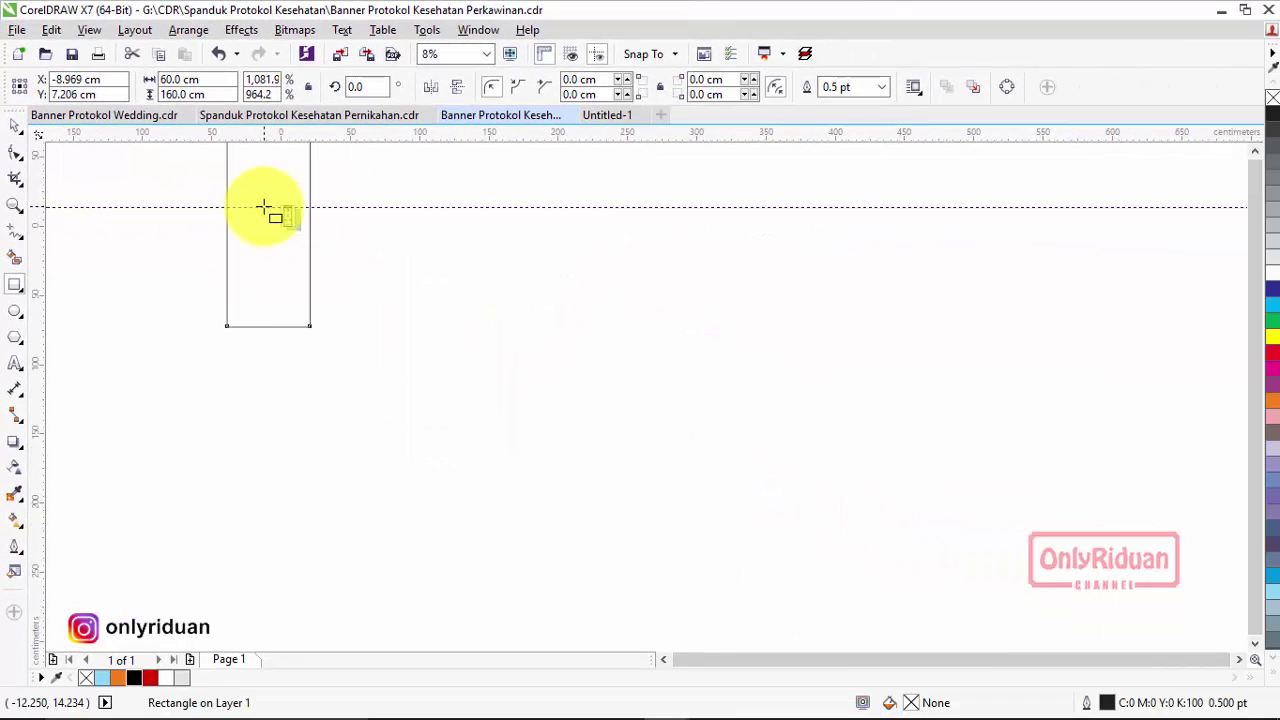
scroll(286, 204, "up", 4)
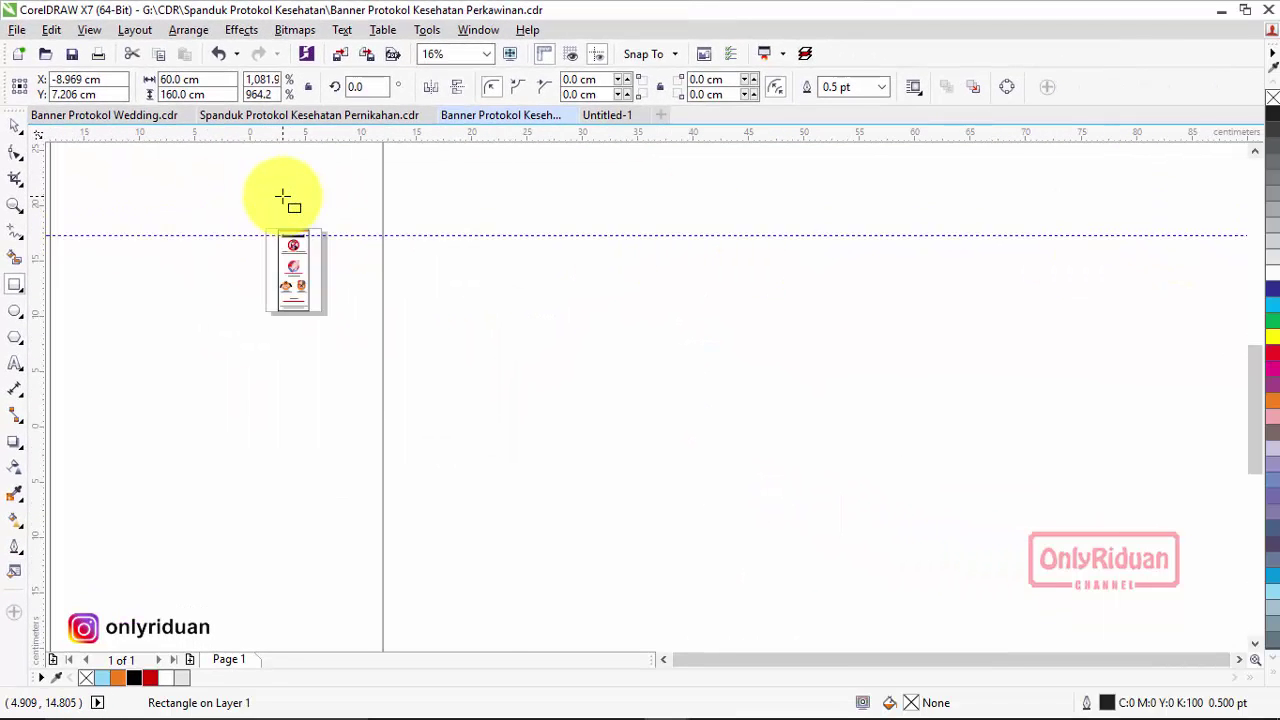
left_click(15, 205)
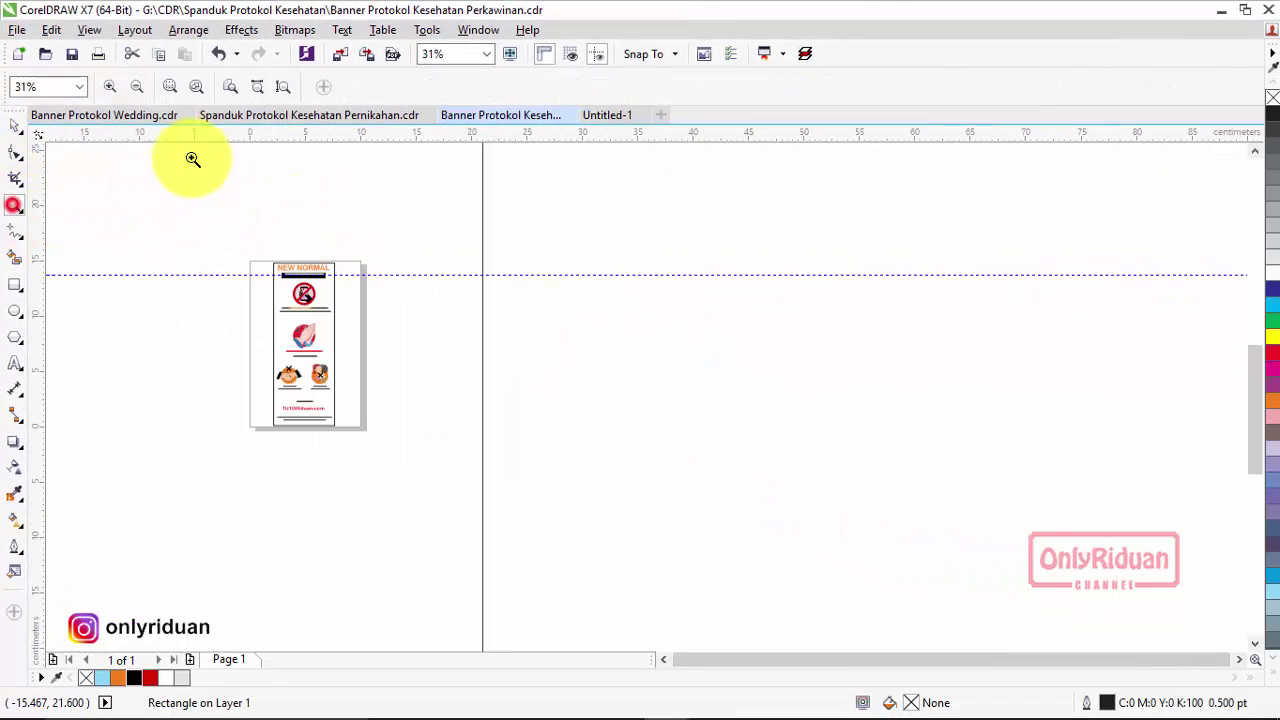
left_click(198, 86)
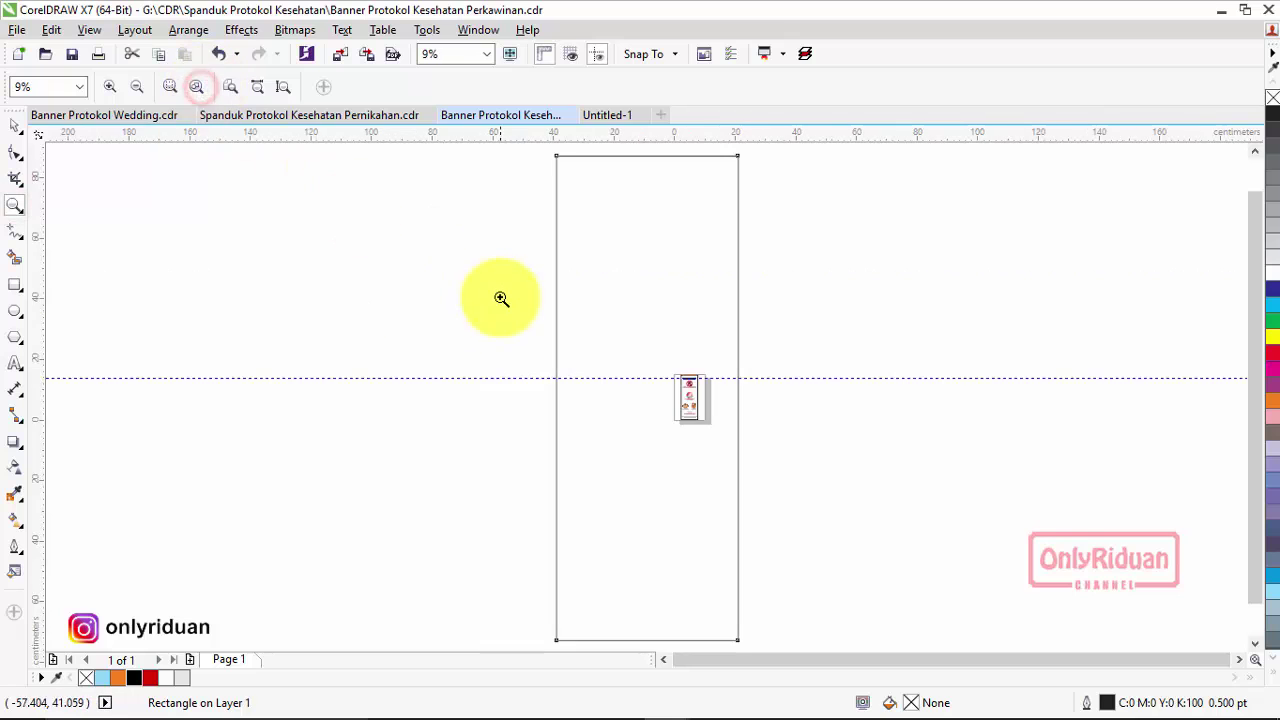
left_click(13, 128)
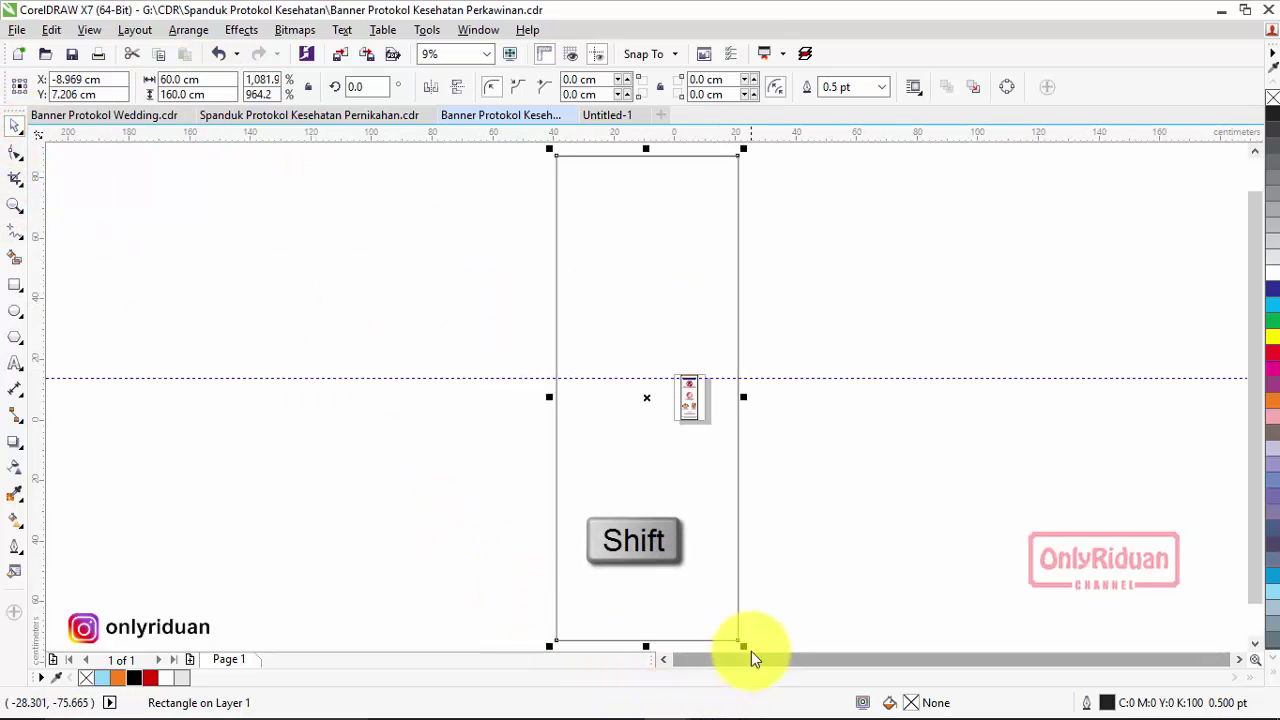
left_click_drag(747, 648, 666, 495)
scroll(668, 431, "up", 3)
scroll(668, 431, "up", 2)
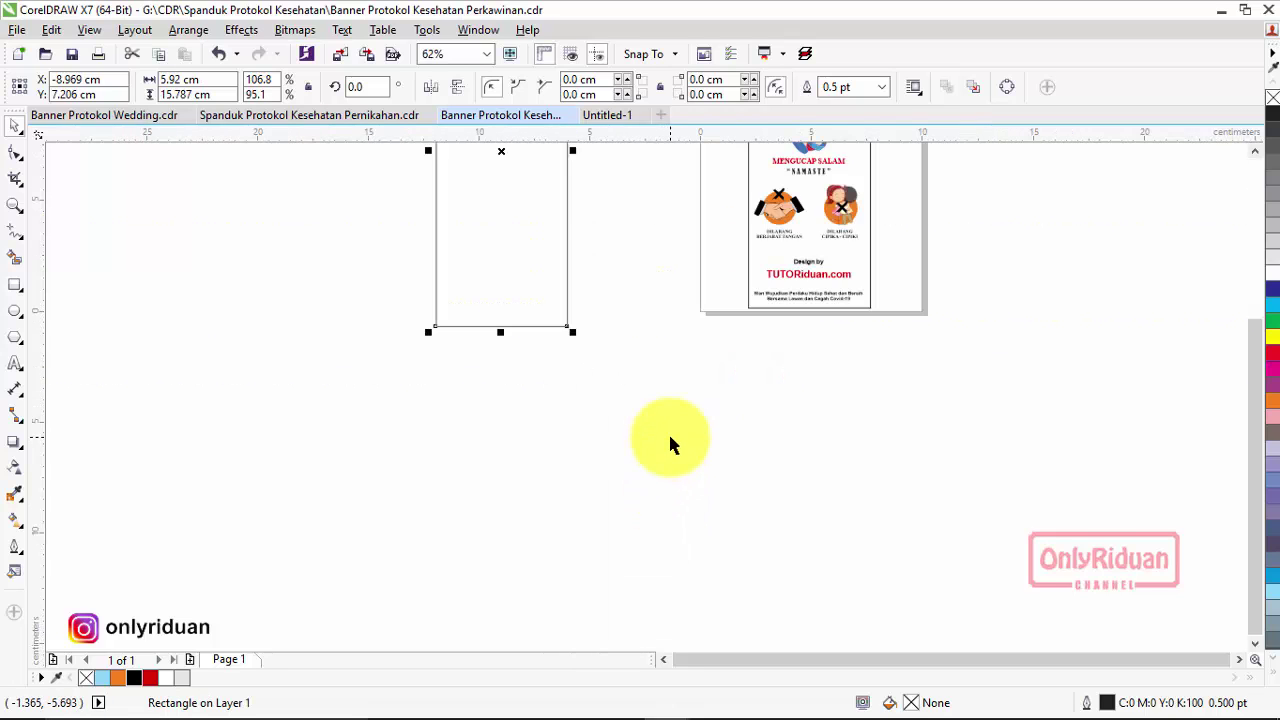
Move the scaled rectangle closer to the New Normal banner for comparison, and delete it.
scroll(668, 431, "down", 2)
scroll(1257, 150, "up", 2)
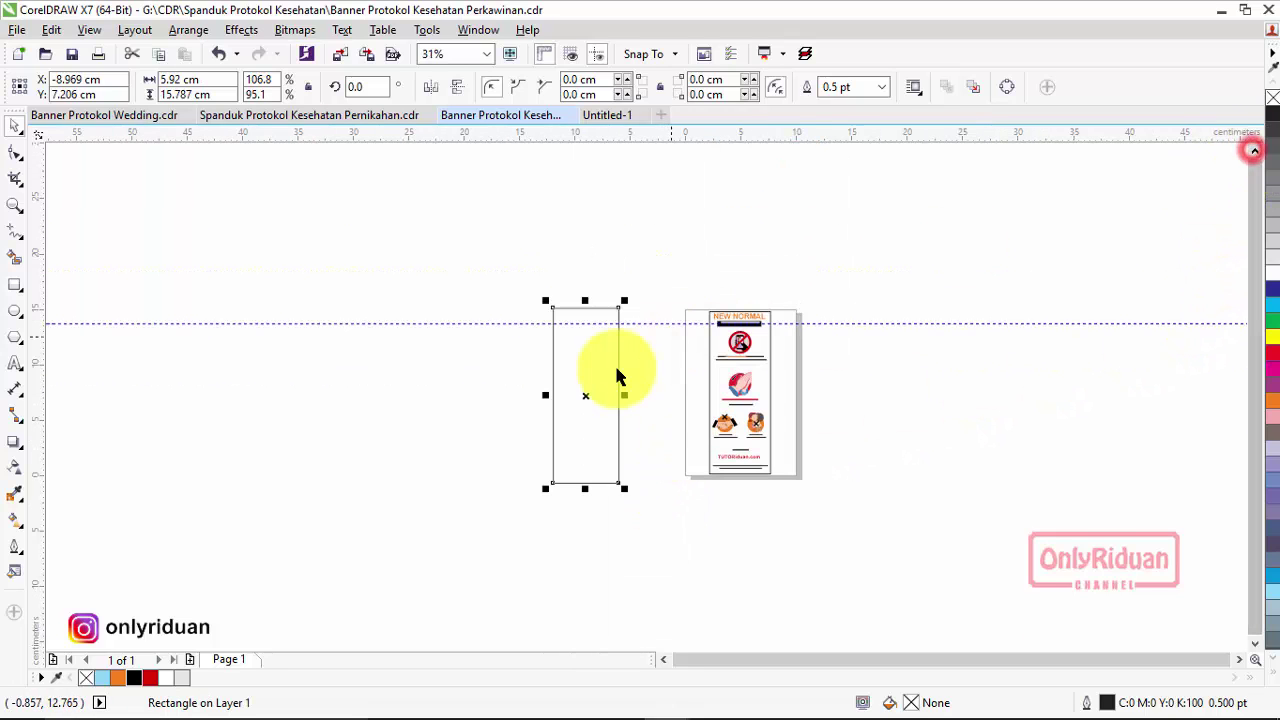
left_click_drag(605, 371, 654, 369)
scroll(654, 369, "up", 2)
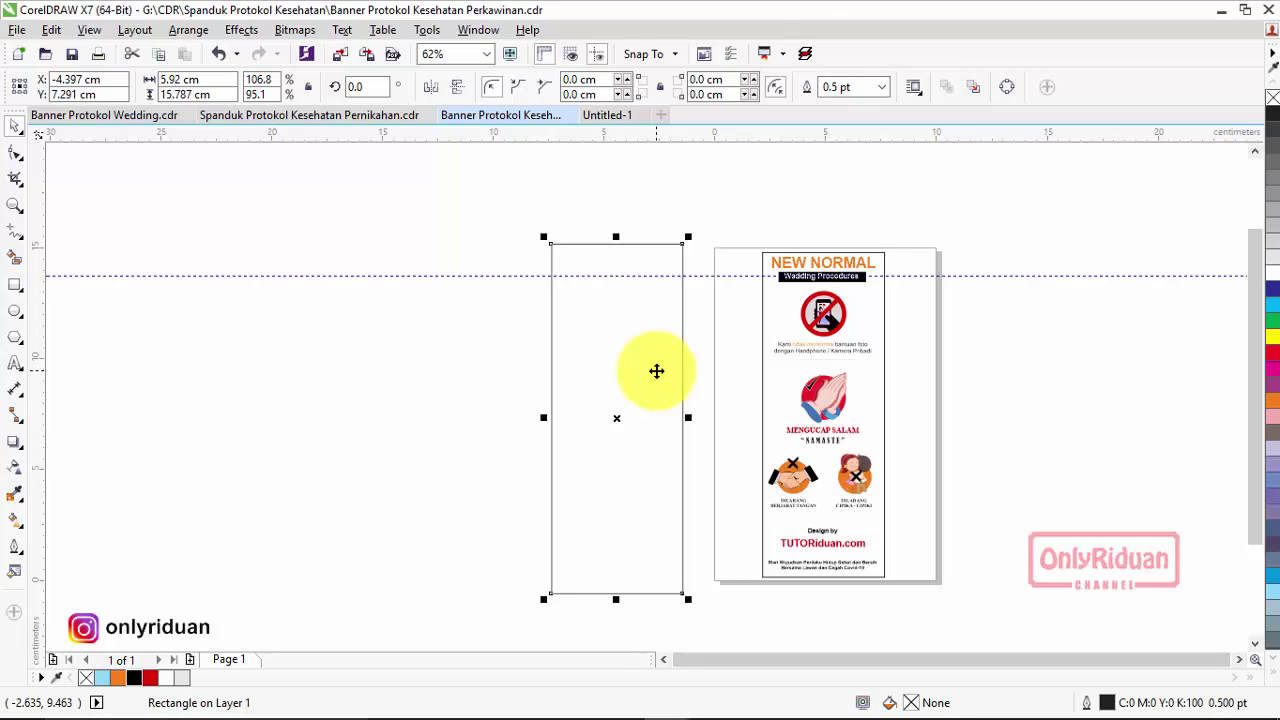
key("Delete")
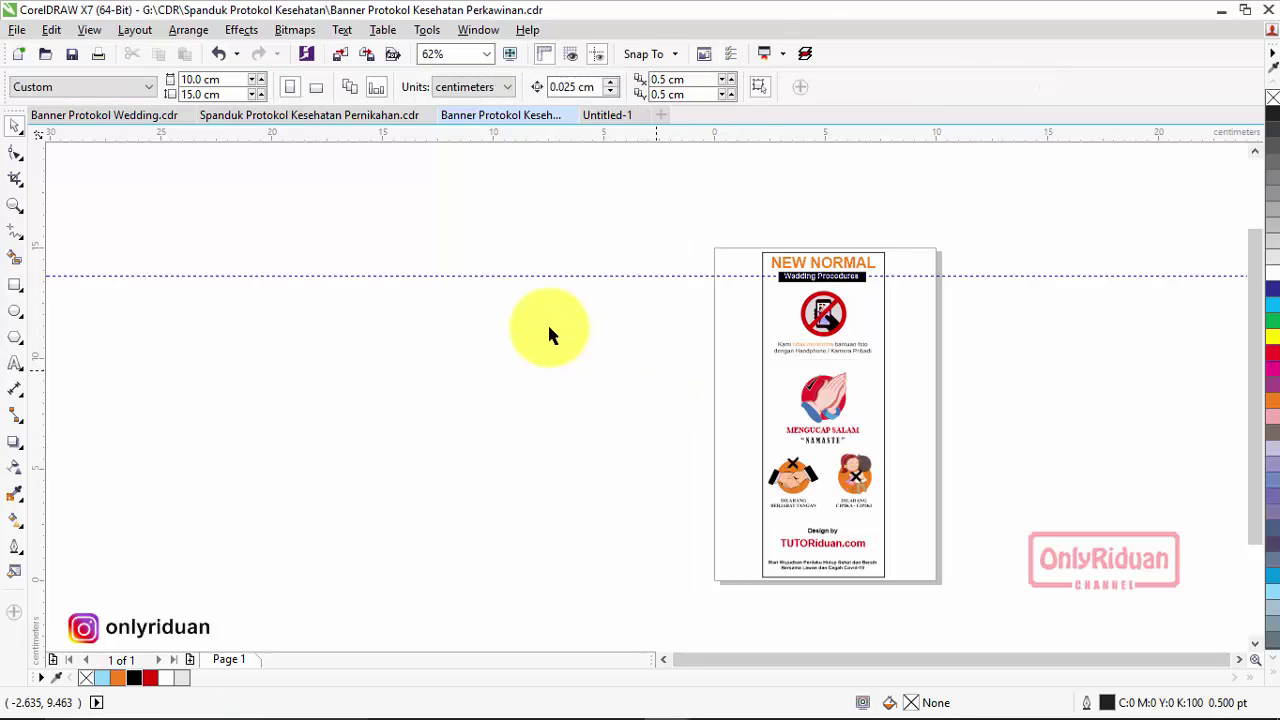
Switch to the Spanduk Protokol Kesehatan Pernikahan document and ungroup the banner's objects.
left_click(336, 117)
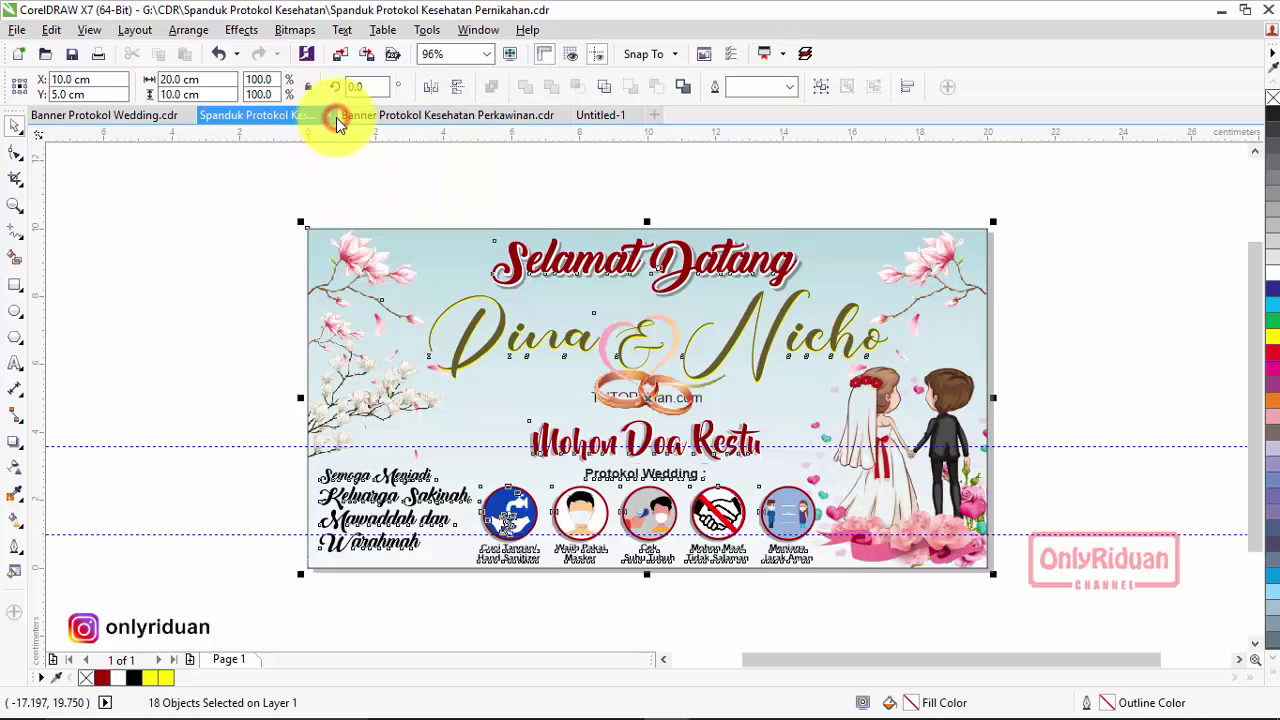
left_click(445, 187)
scroll(168, 196, "down", 1)
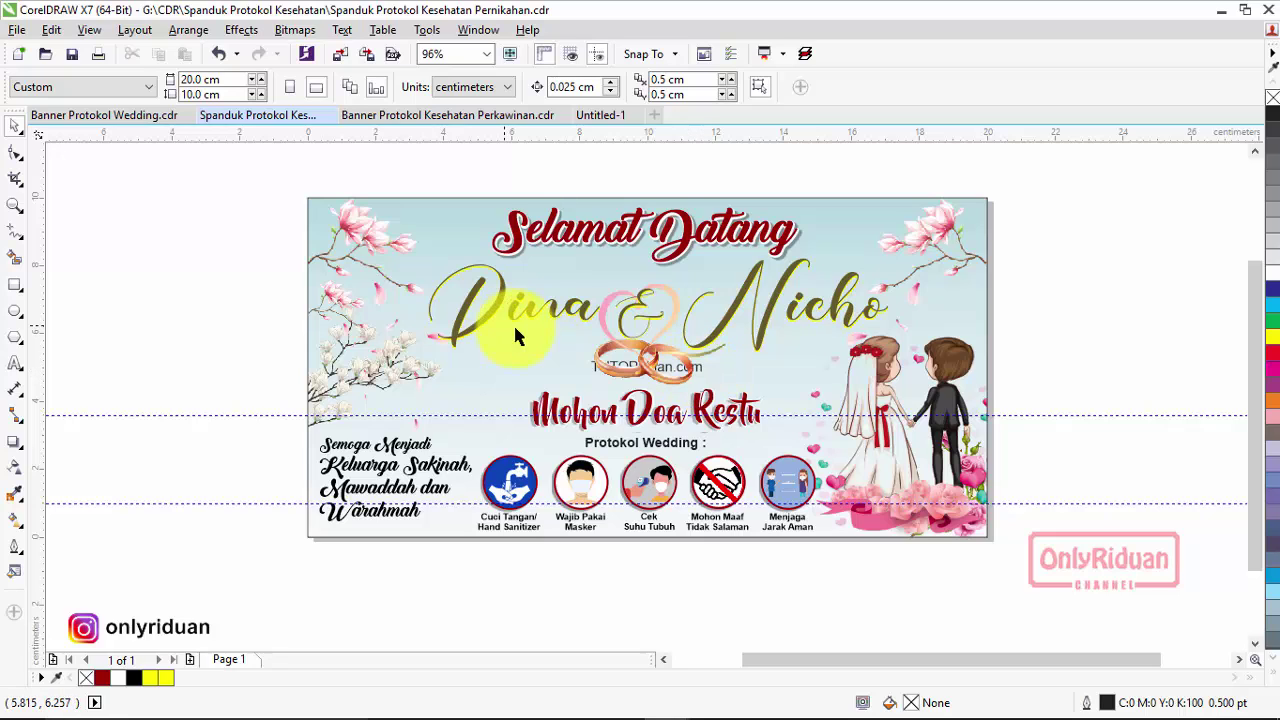
left_click(737, 350)
right_click(741, 364)
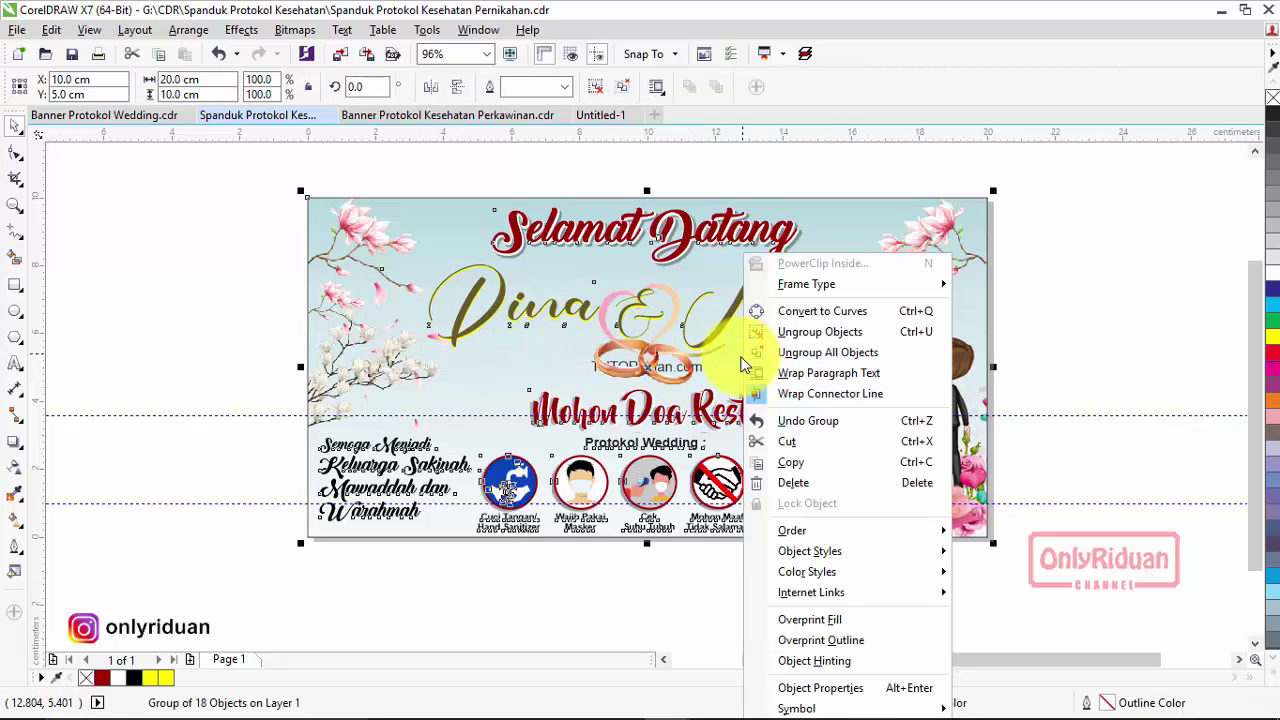
left_click(600, 82)
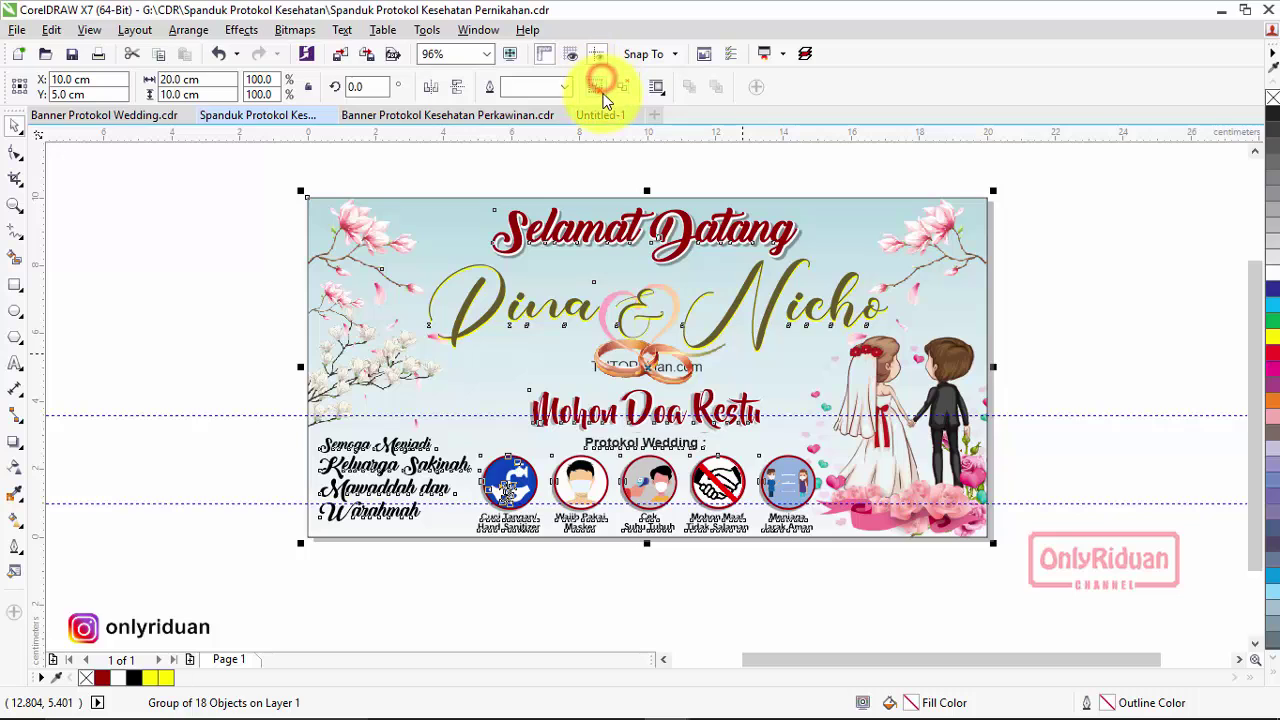
left_click(595, 163)
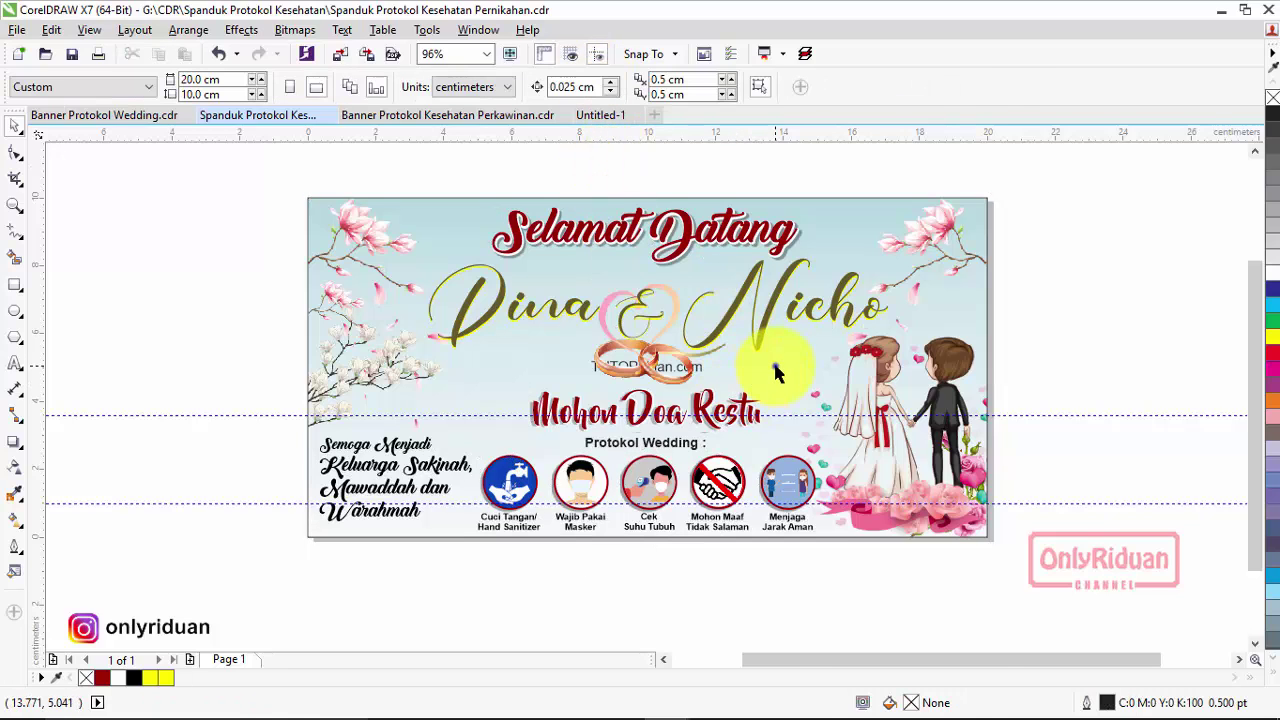
Delete the TUTORiduan.com text at the centre of the background's PowerClip contents and finish editing the PowerClip.
right_click(775, 372)
left_click(845, 228)
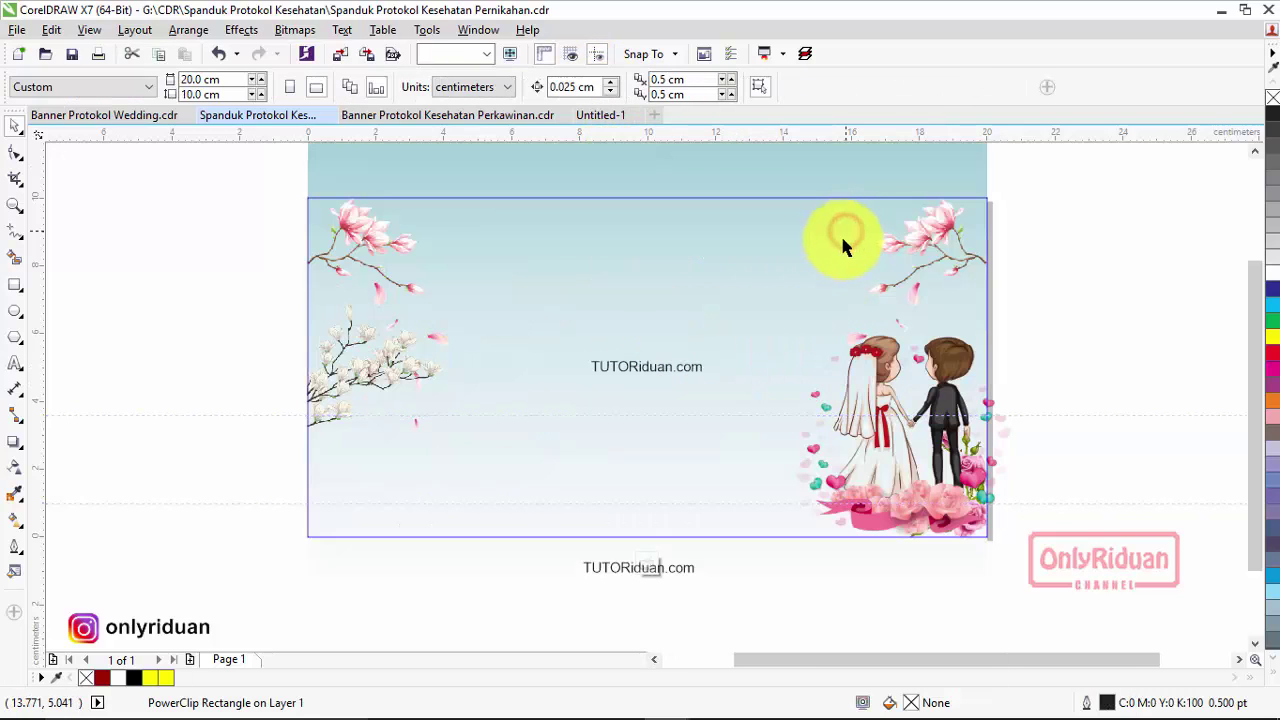
left_click(645, 368)
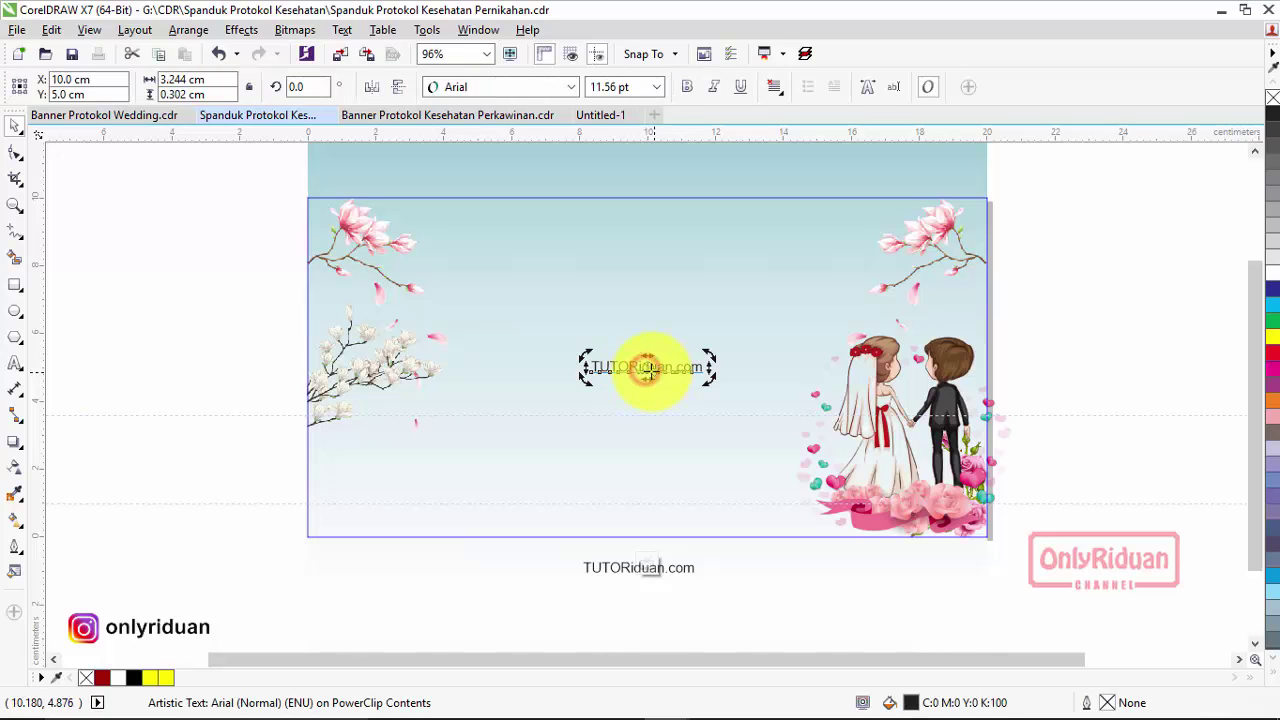
left_click_drag(645, 368, 776, 561)
key("Delete")
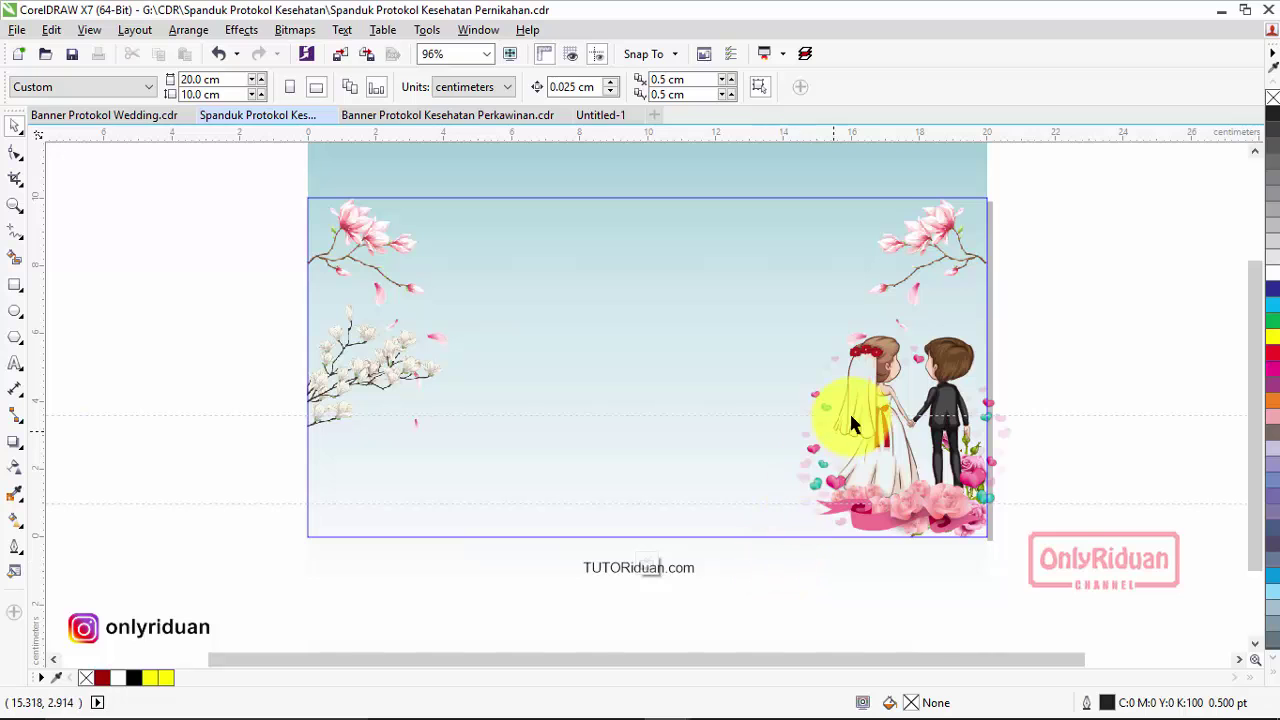
right_click(868, 388)
left_click(926, 290)
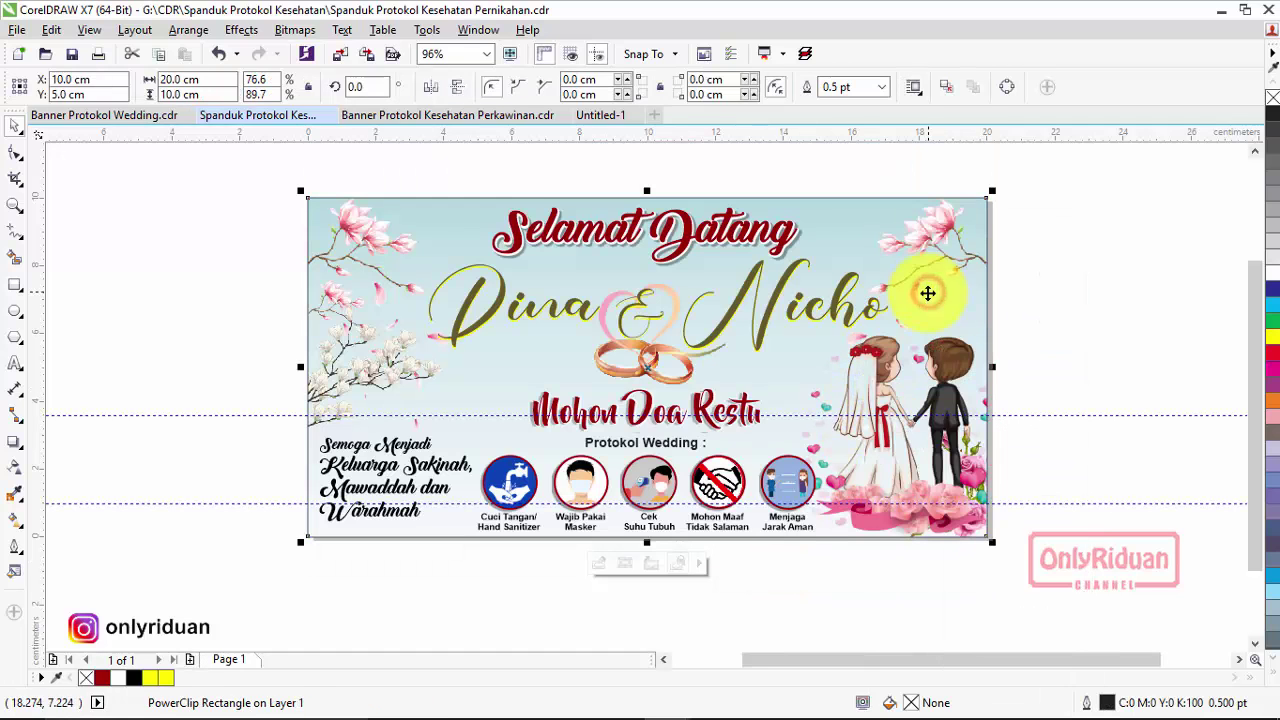
Select all the objects of the wedding banner and group them.
left_click(265, 236)
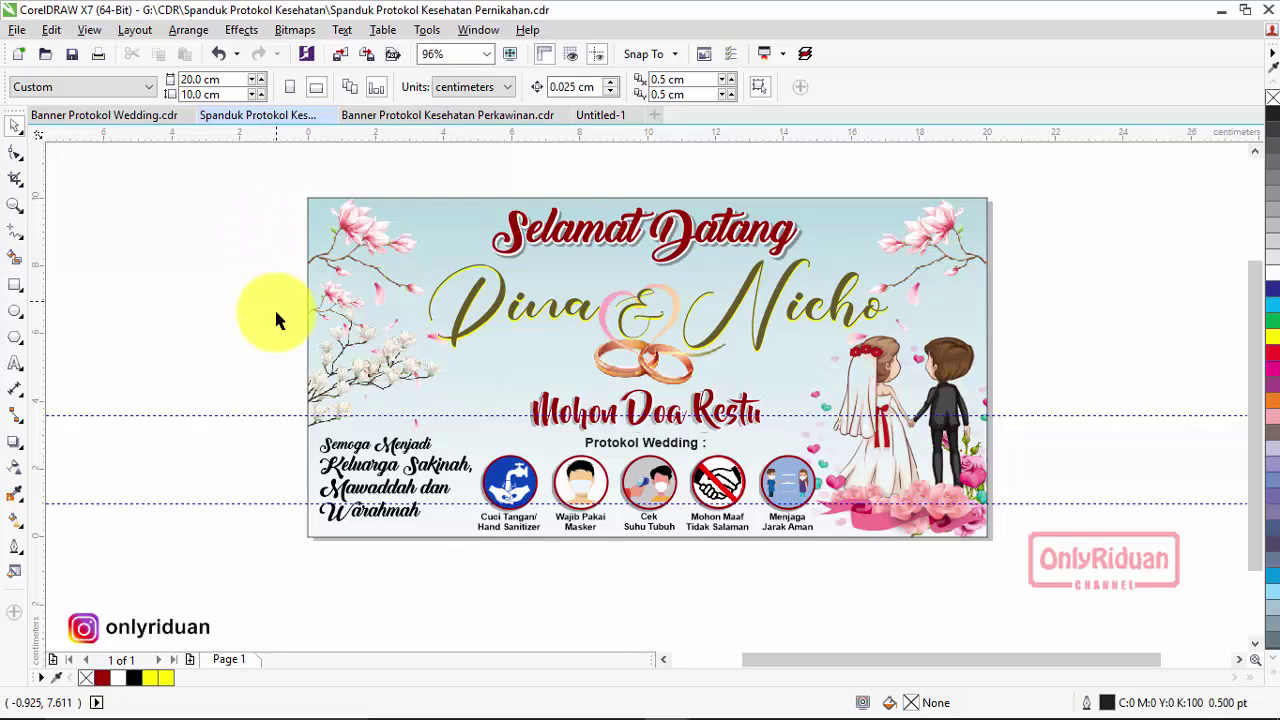
left_click_drag(280, 177, 1028, 575)
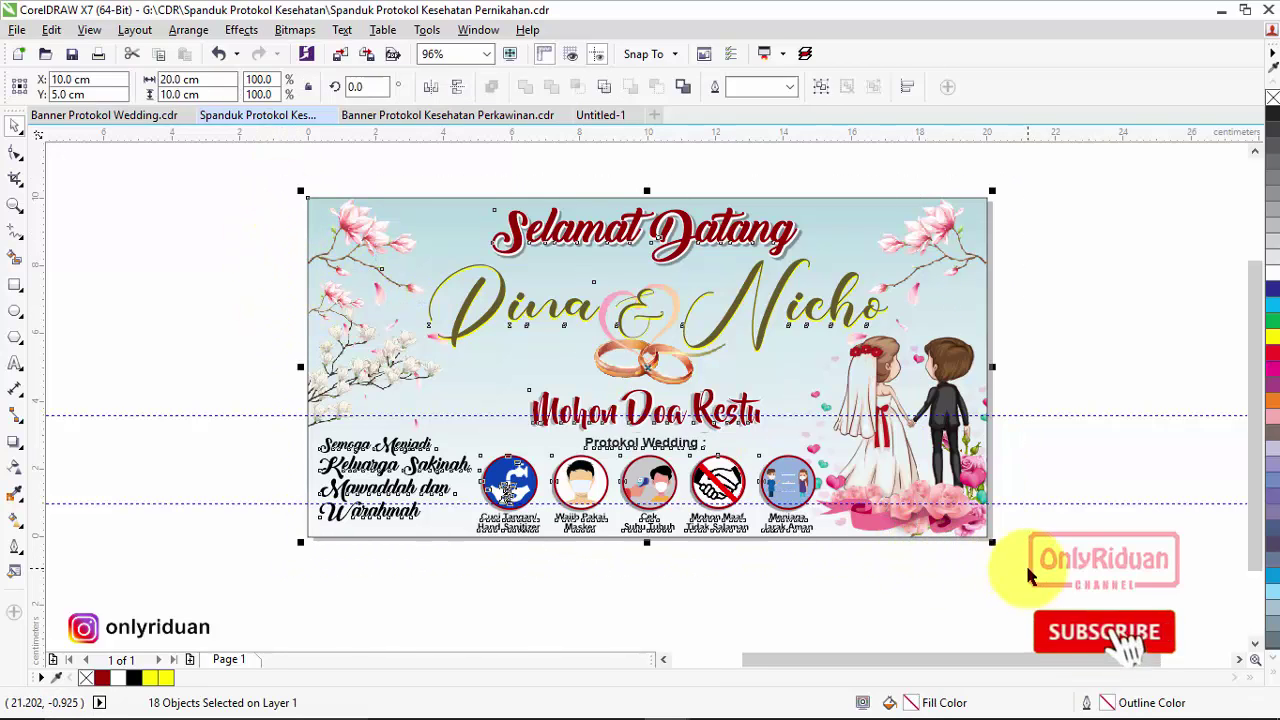
left_click(820, 87)
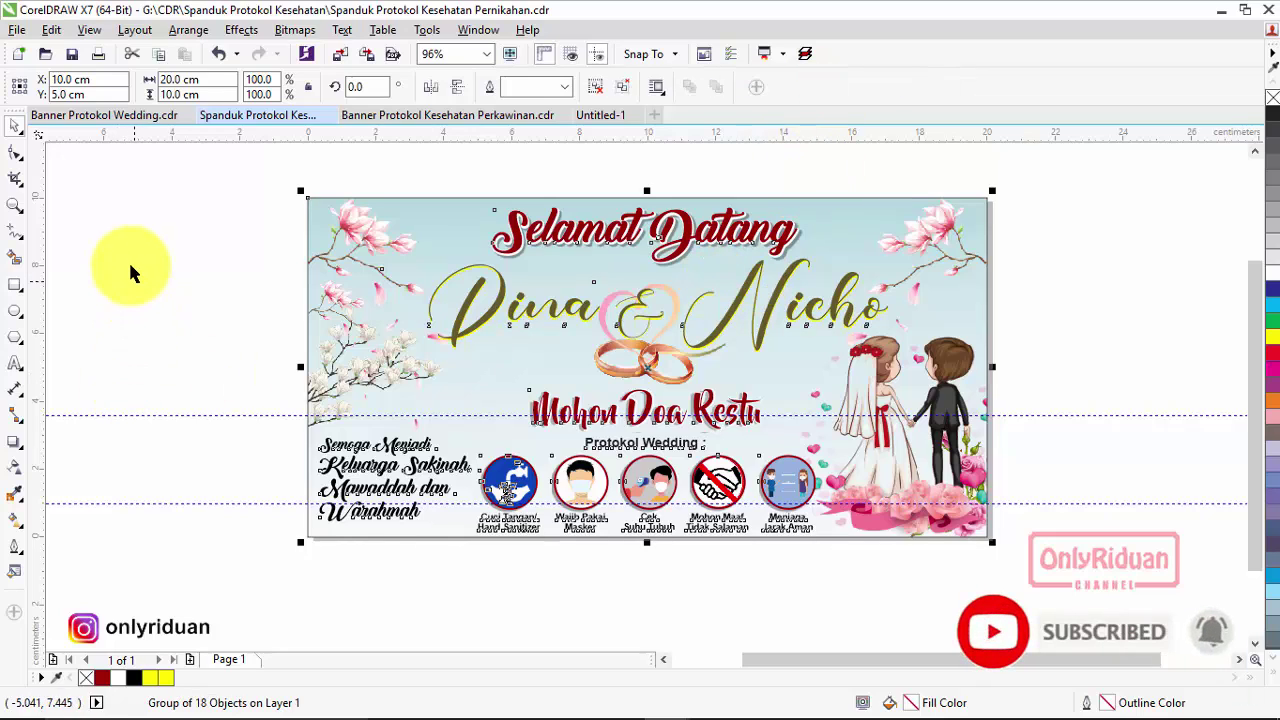
Start exporting the selected wedding banner as a JPG and open the CETAK folder in Documents as the destination.
left_click(20, 31)
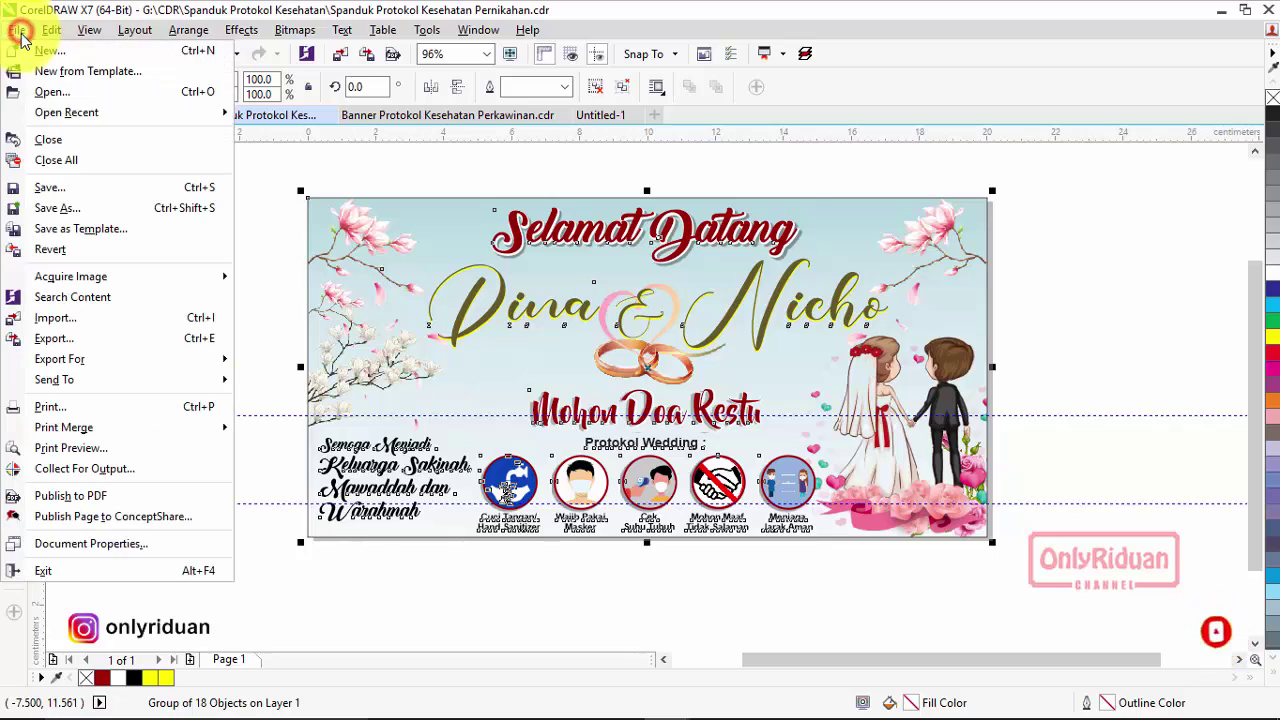
left_click(102, 340)
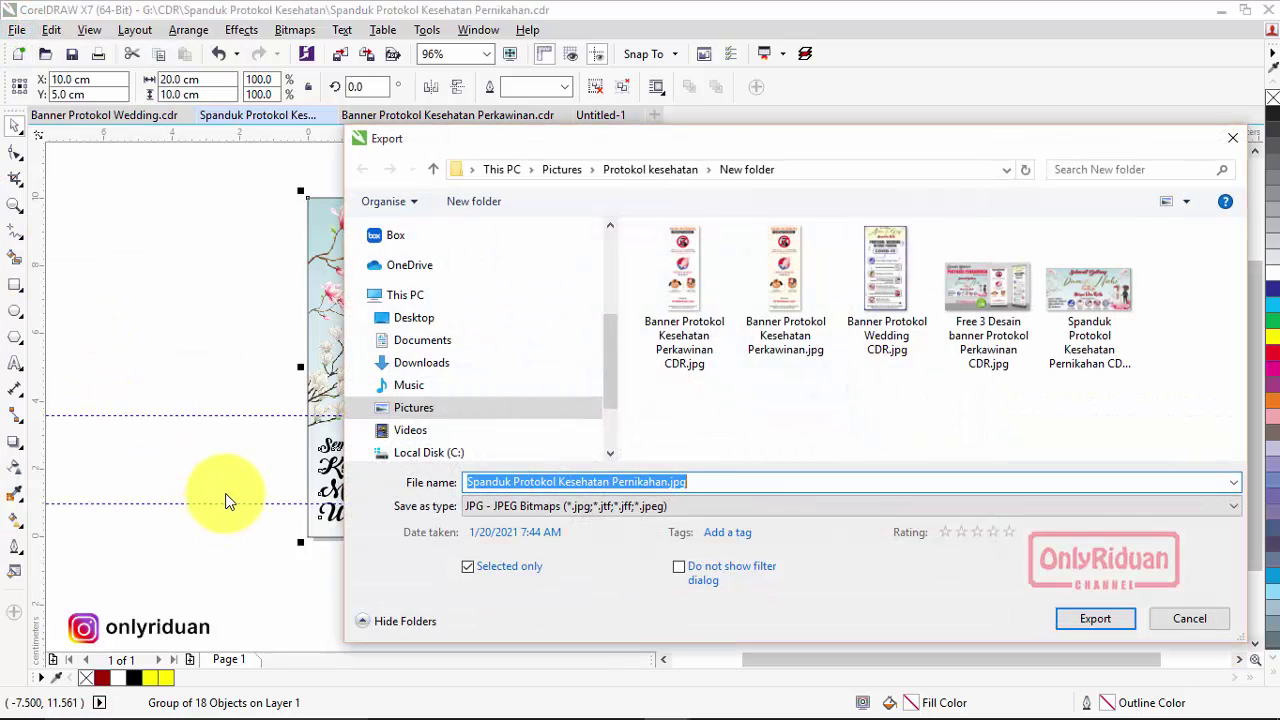
left_click(410, 340)
left_click(797, 405)
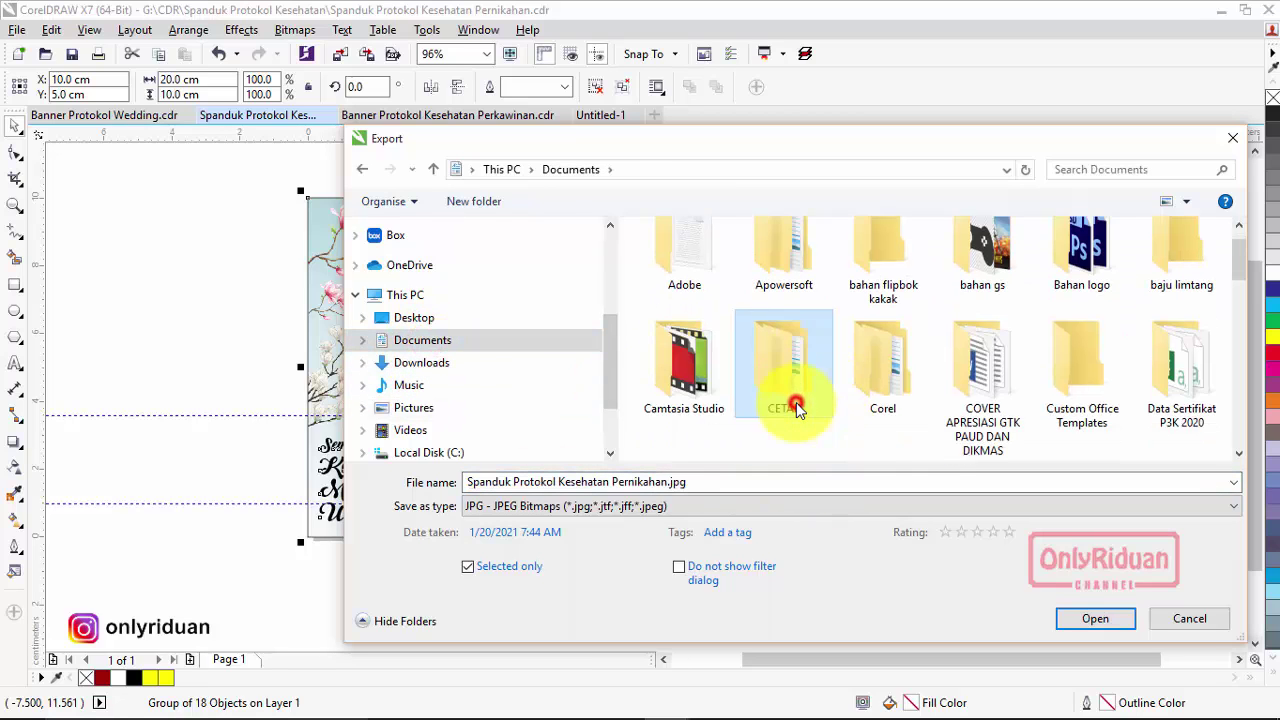
double_click(797, 405)
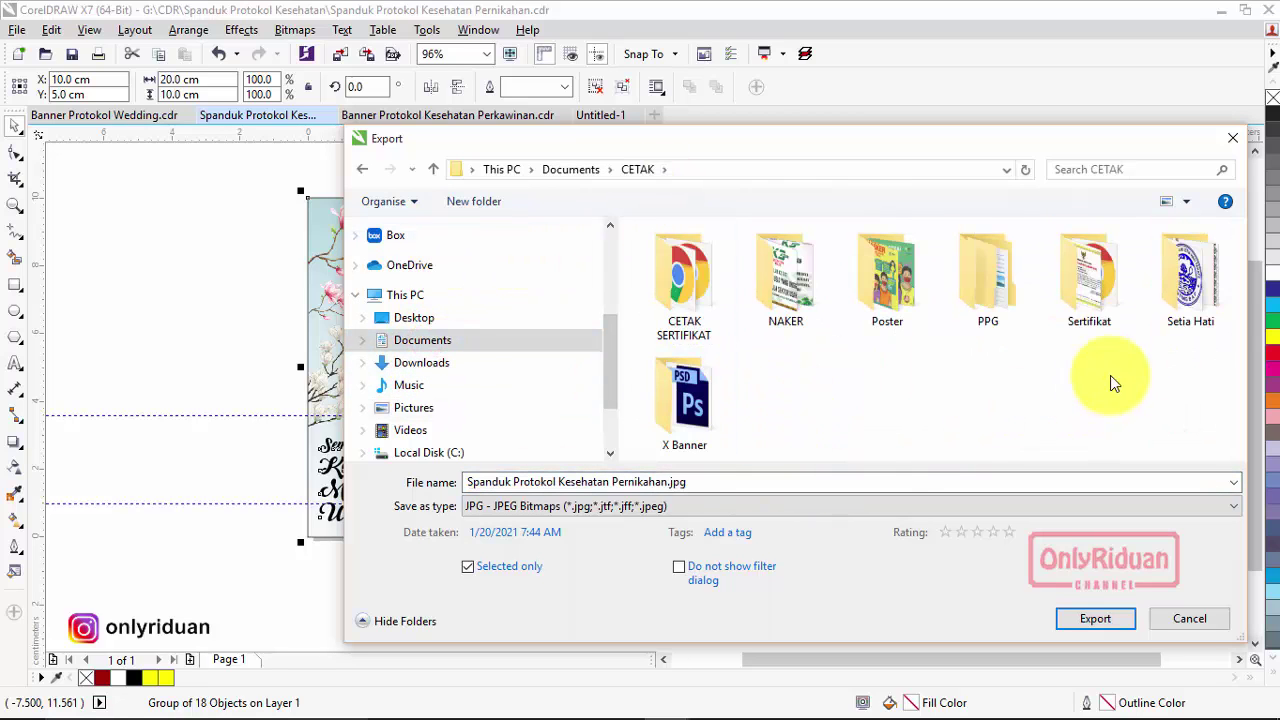
left_click_drag(862, 140, 744, 100)
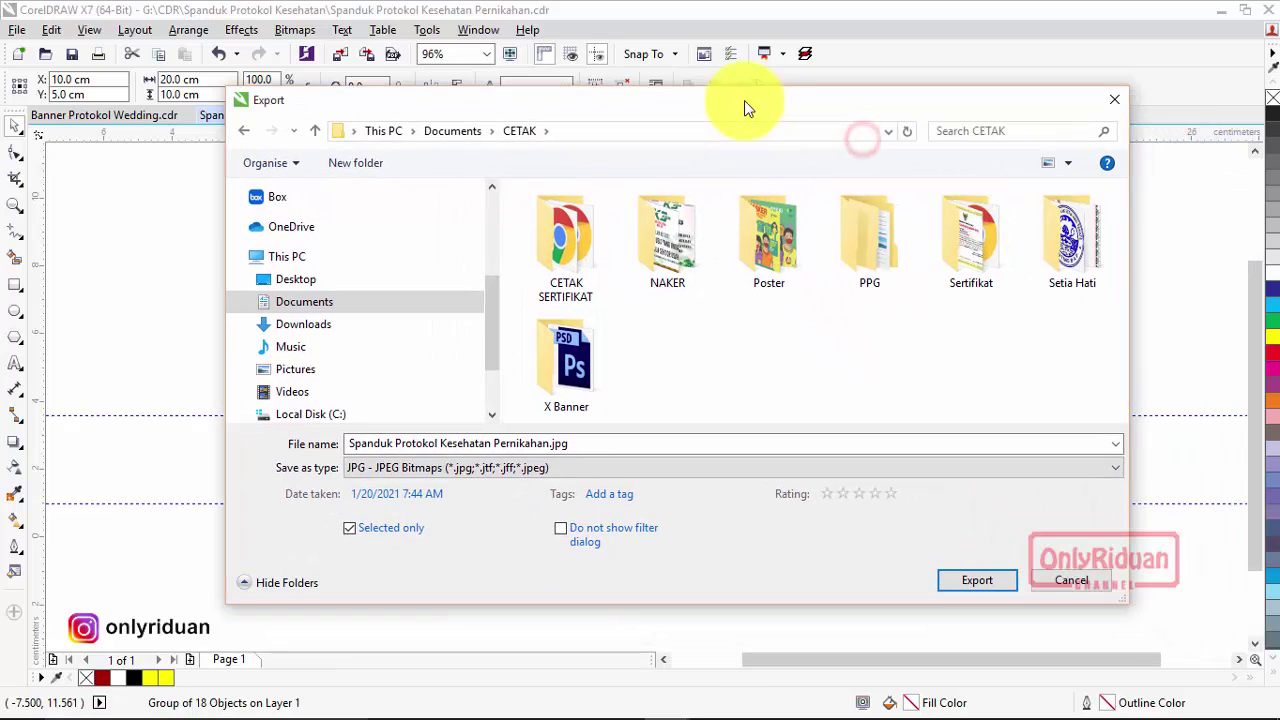
Name the export file "Spanduk Protokol Kesehatan 2x1m 1 lembar MA.jpg" and proceed to the JPEG export settings.
left_click(490, 442)
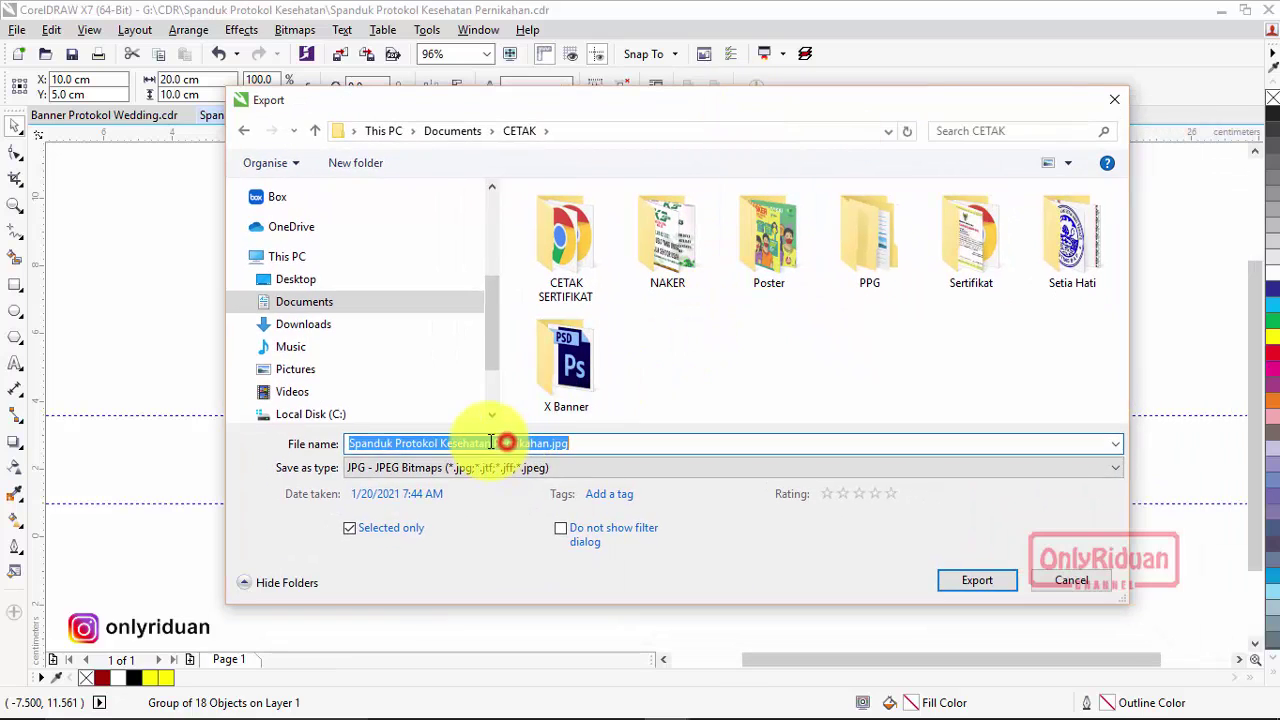
left_click(492, 443)
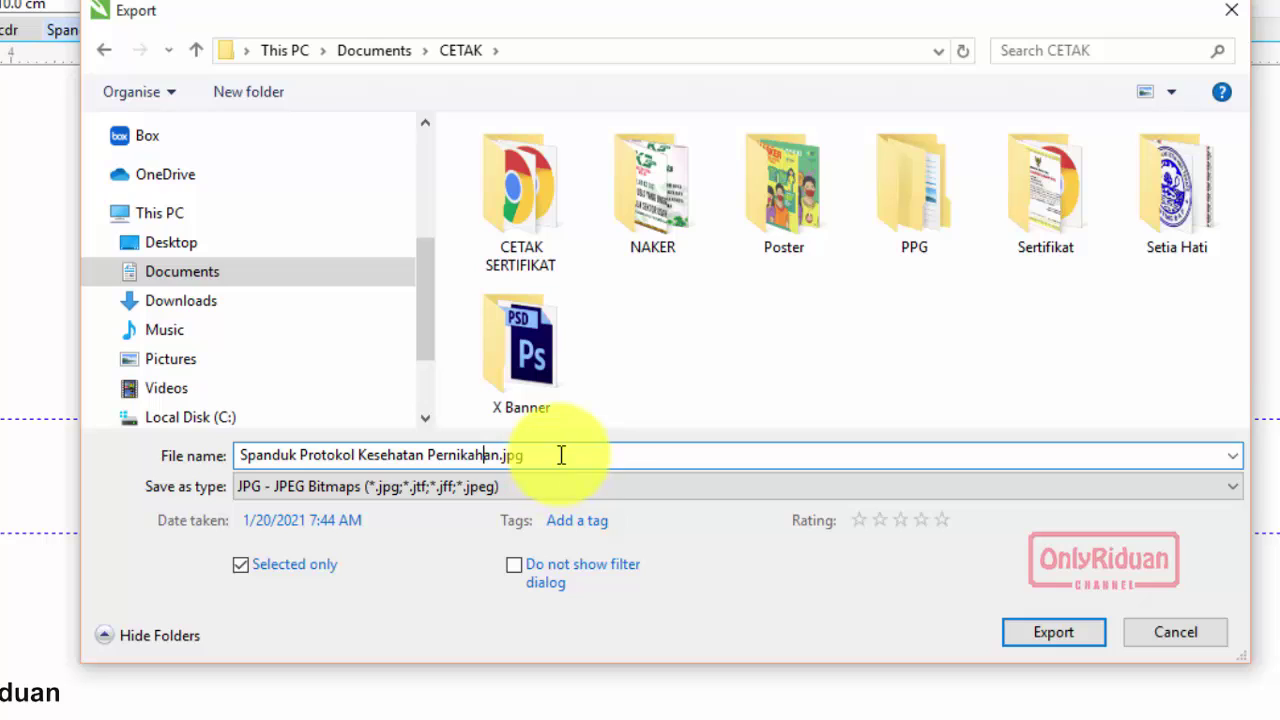
key("BackSpace")
key("BackSpace")
key("BackSpace")
key("BackSpace")
key("BackSpace")
key("BackSpace")
key("BackSpace")
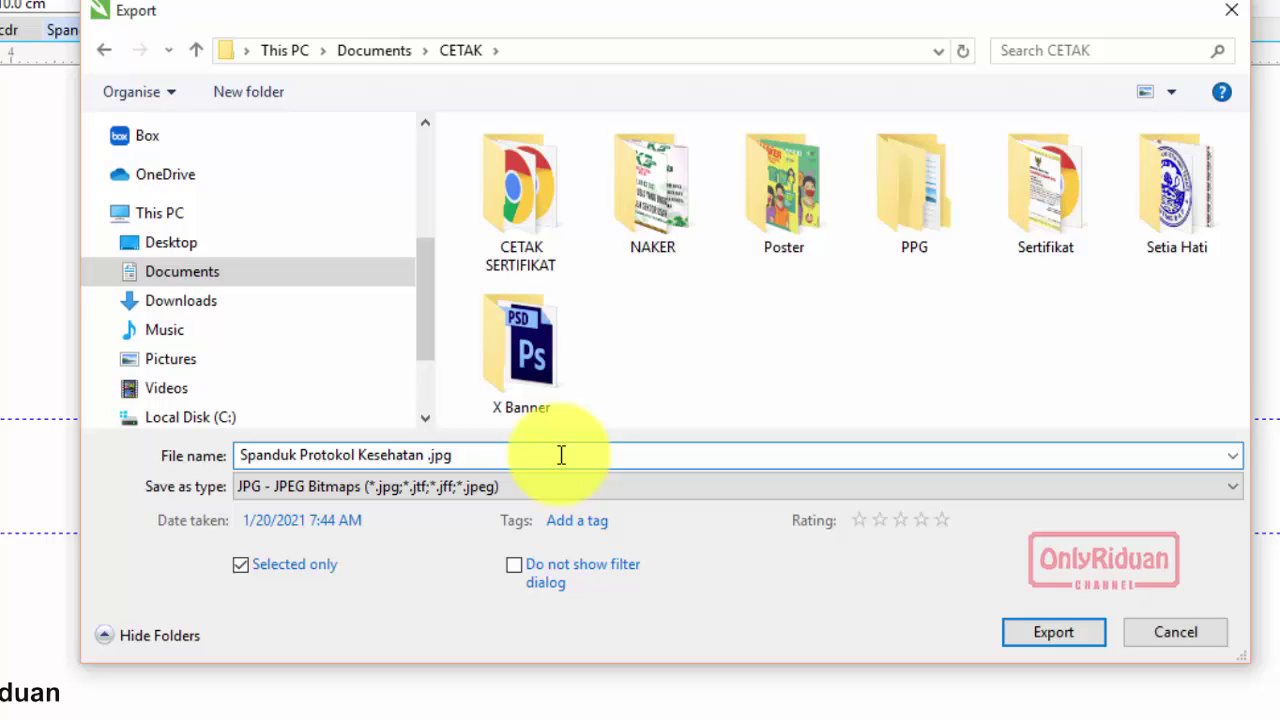
type("2x1m")
type("1 lembar")
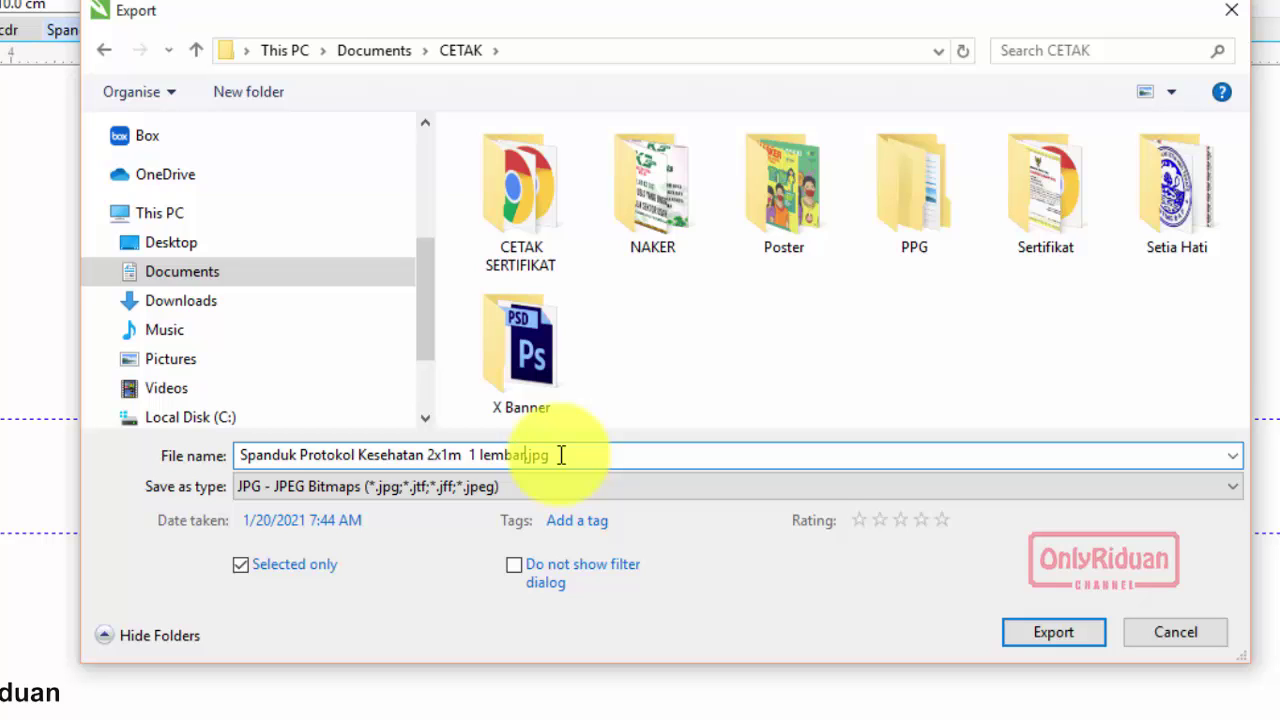
type(" MA")
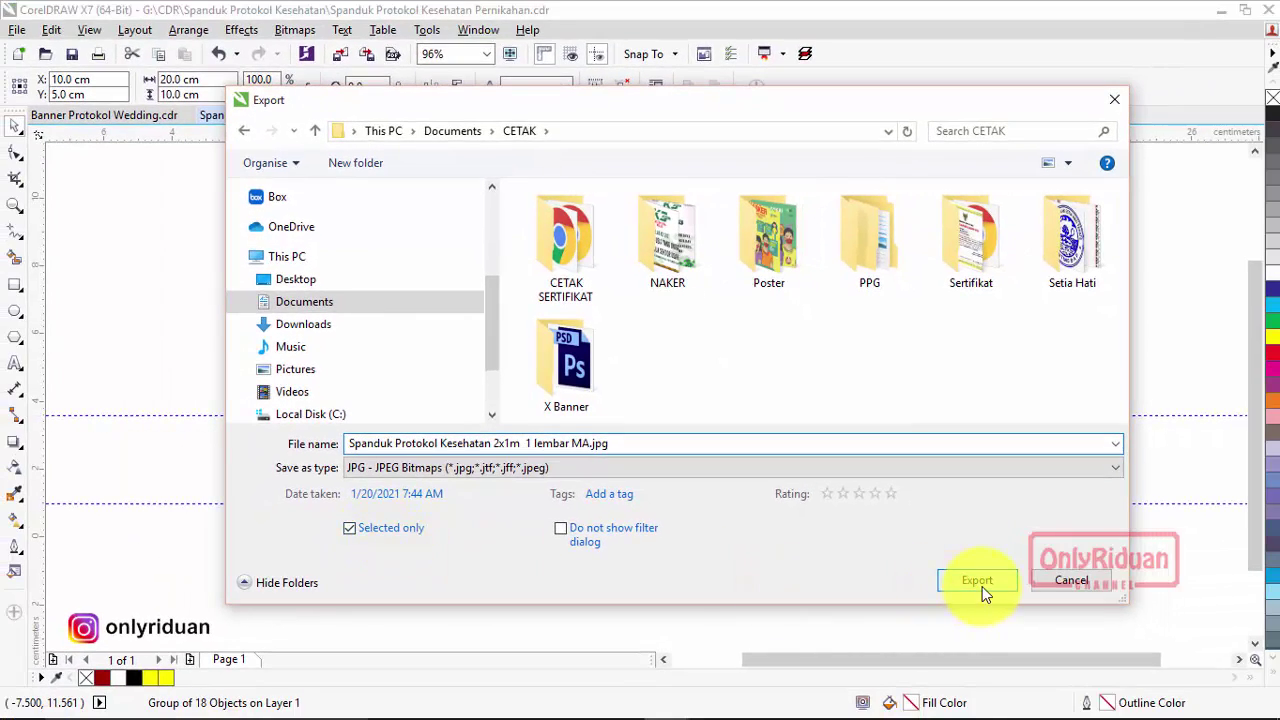
left_click(978, 582)
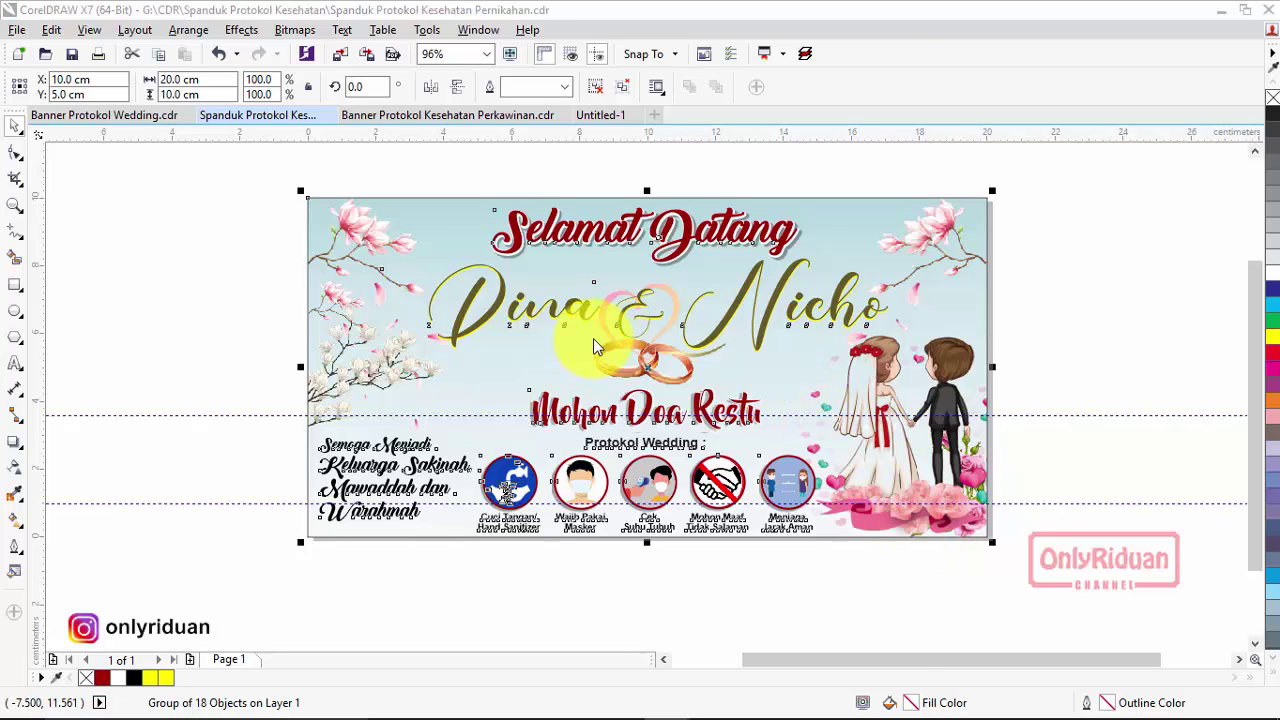
Set the JPEG export resolution to 96 and the width to 200 cm with the aspect ratio maintained.
key("ctrl+e")
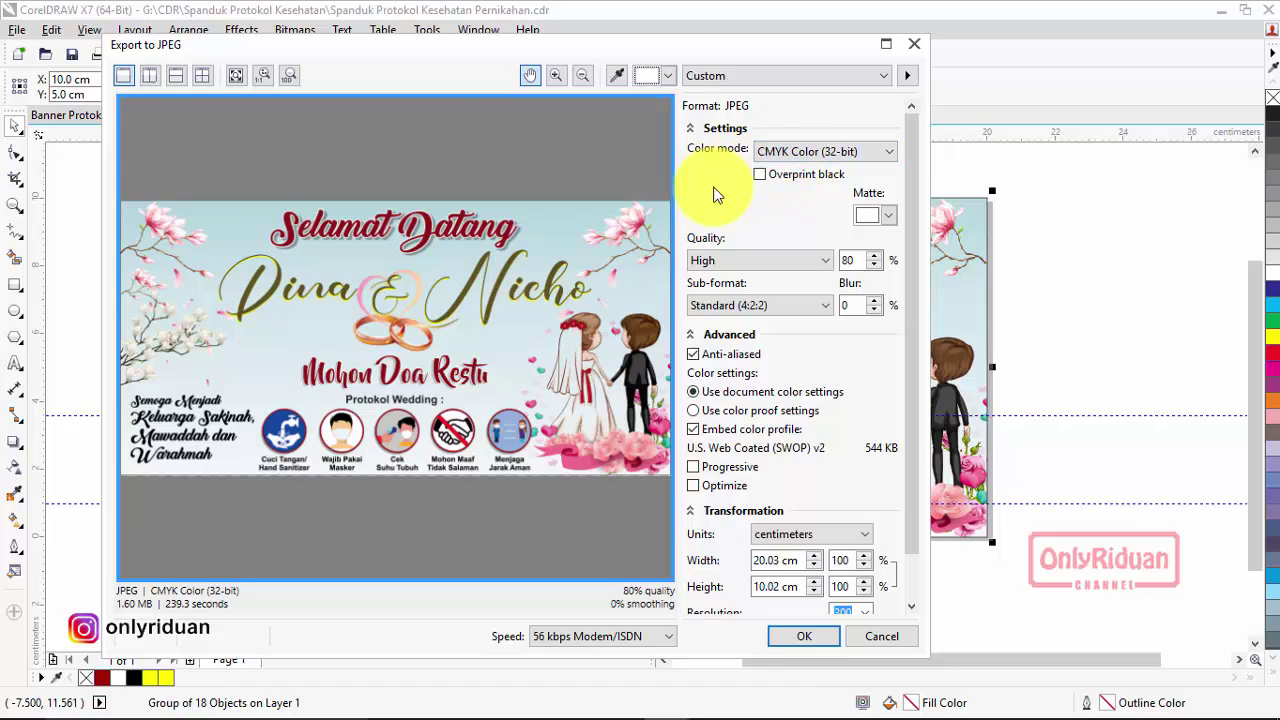
left_click_drag(909, 236, 908, 340)
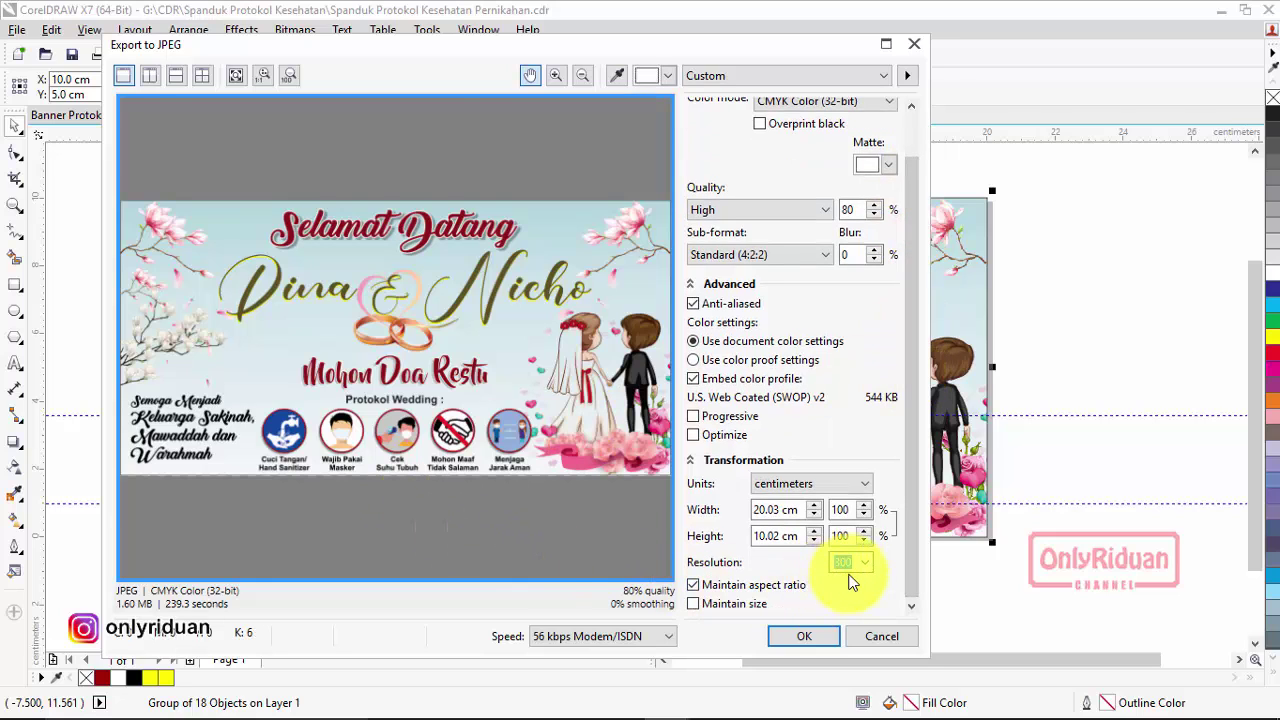
left_click(866, 563)
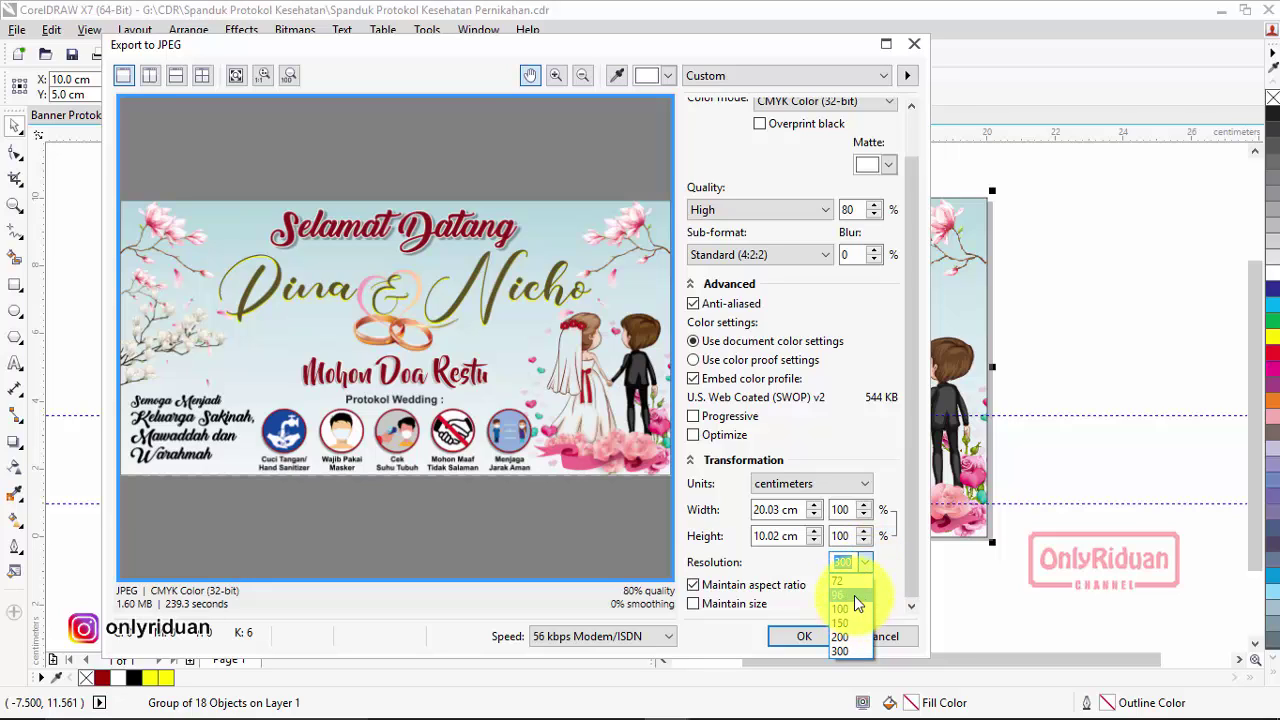
left_click(855, 597)
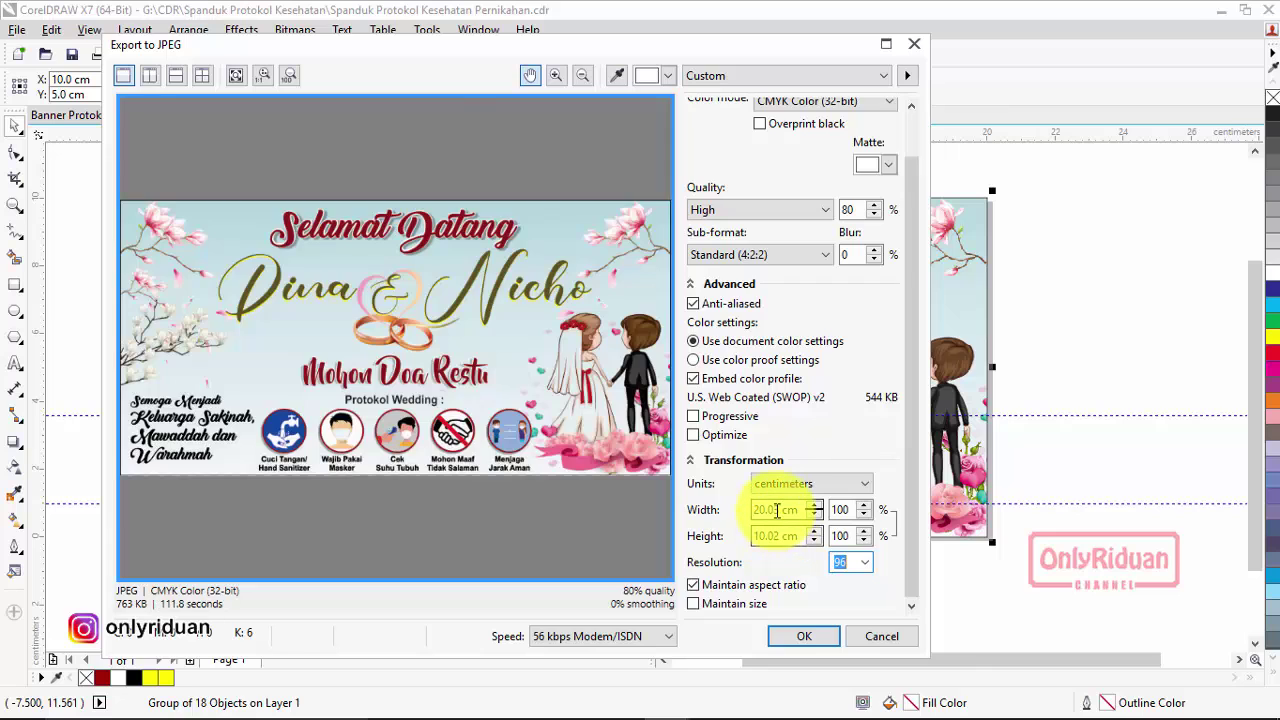
double_click(779, 510)
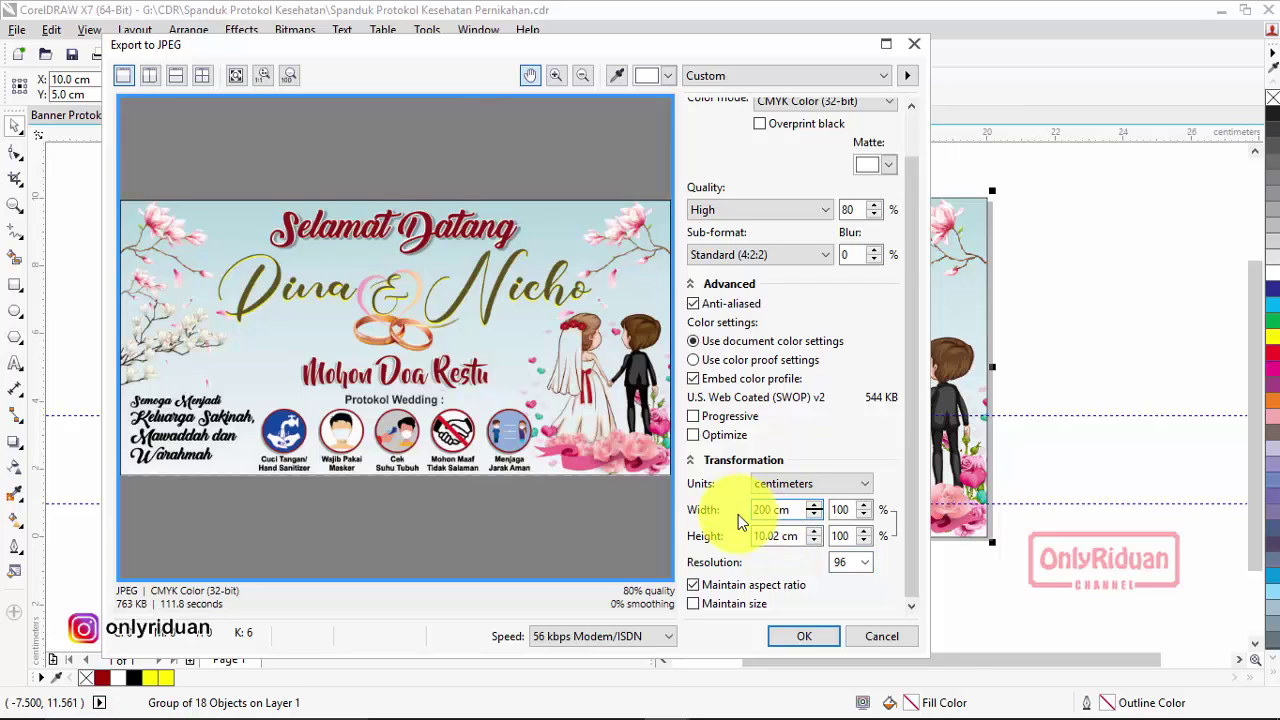
type("200")
double_click(766, 537)
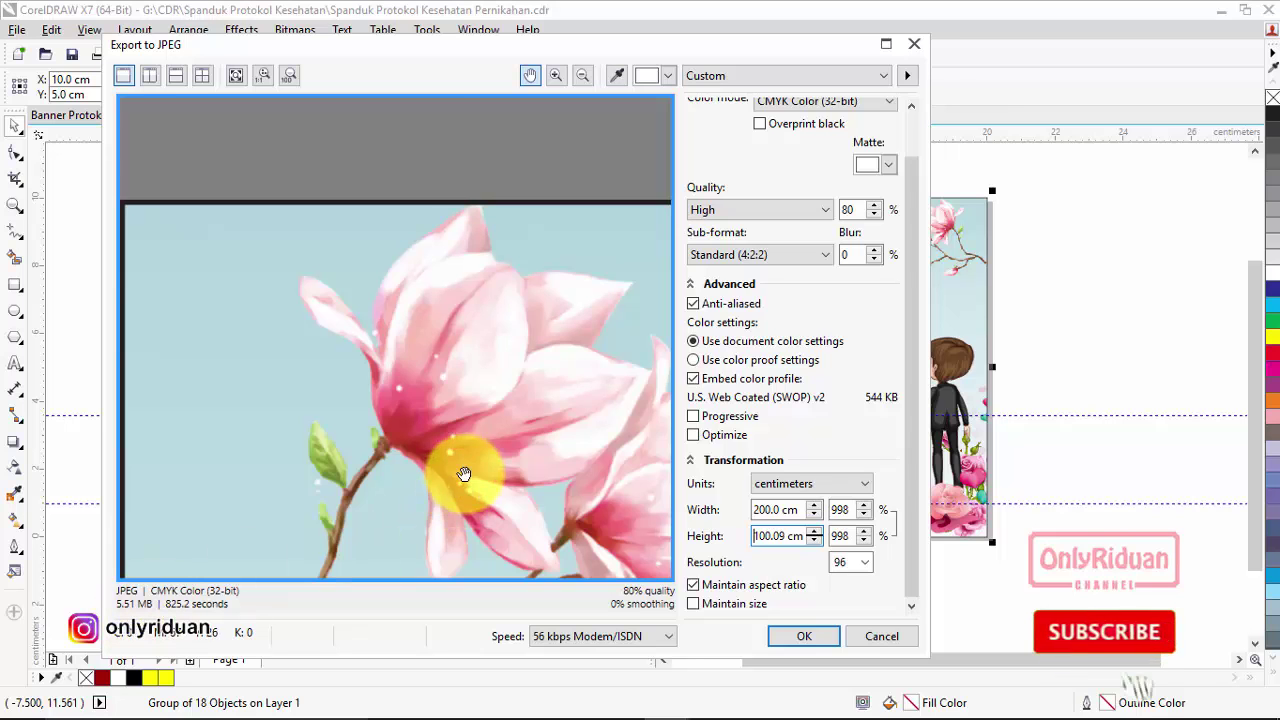
Examine the image quality of the flowers, lettering, icons and couple in the enlarged export preview, and complete the JPEG export.
left_click_drag(466, 470, 386, 271)
left_click_drag(518, 443, 407, 325)
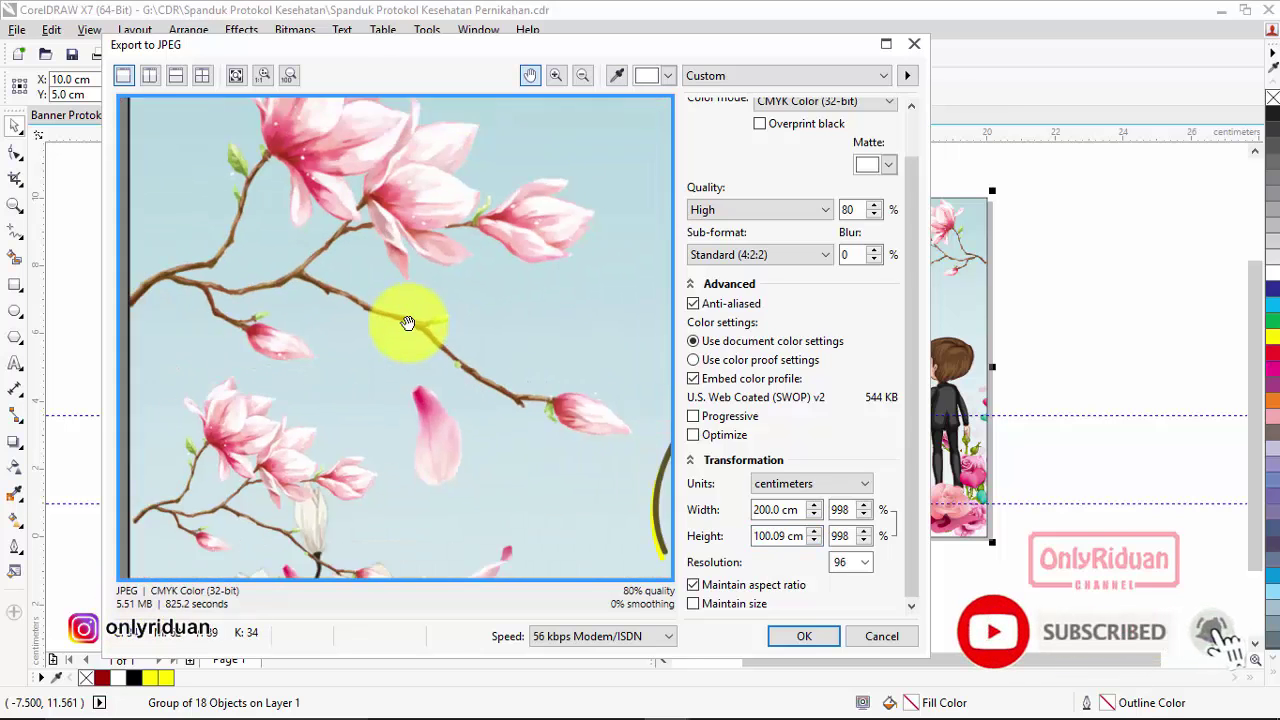
left_click_drag(480, 354, 250, 250)
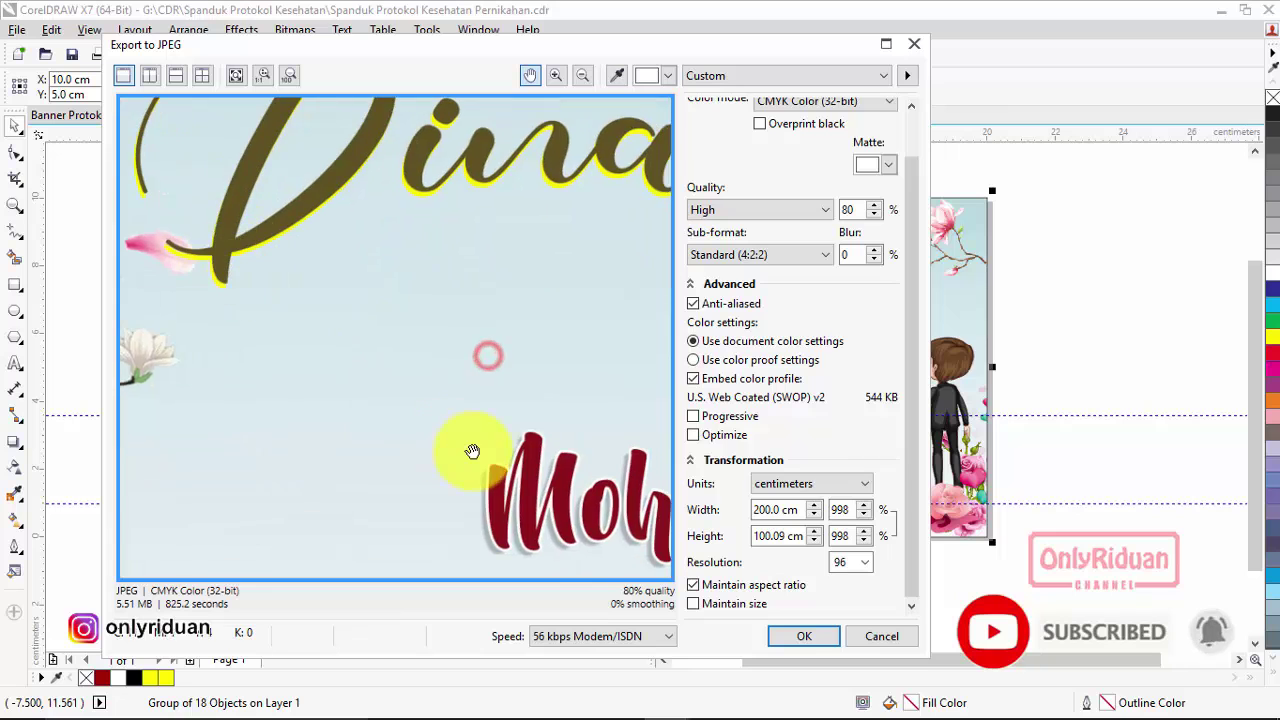
left_click_drag(471, 449, 210, 130)
left_click_drag(500, 434, 257, 175)
left_click_drag(533, 251, 371, 377)
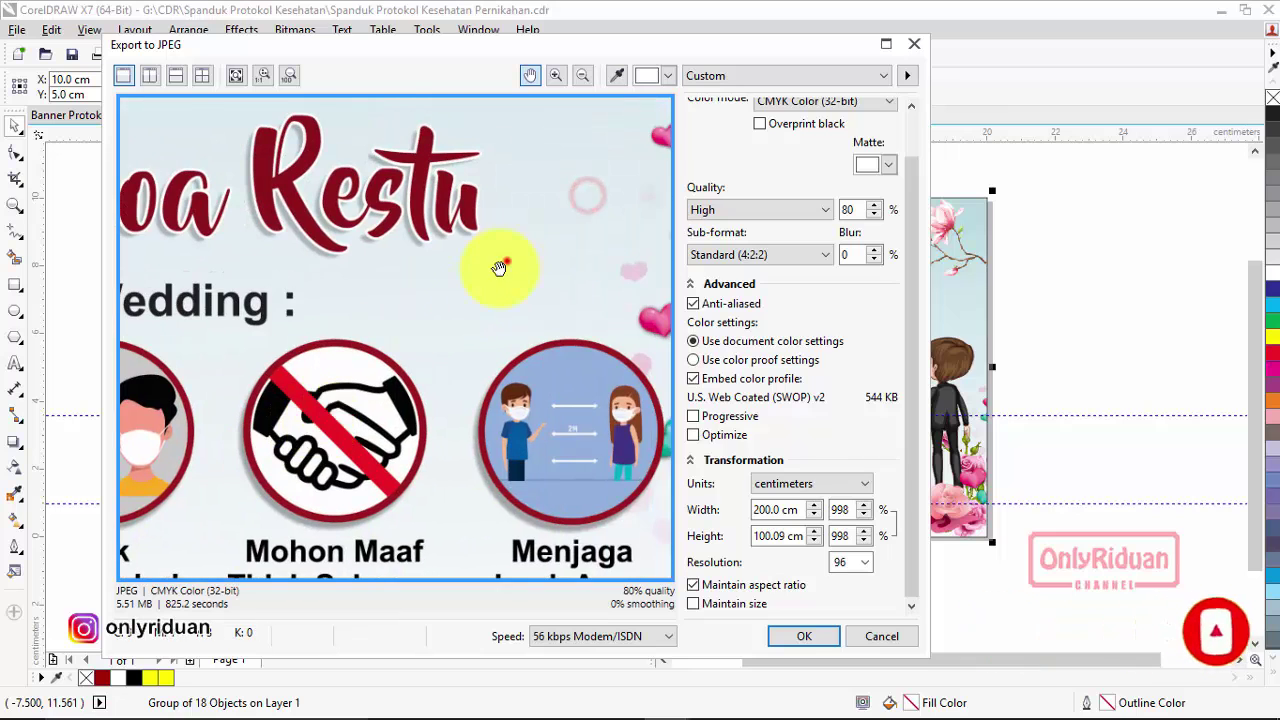
left_click_drag(662, 259, 457, 386)
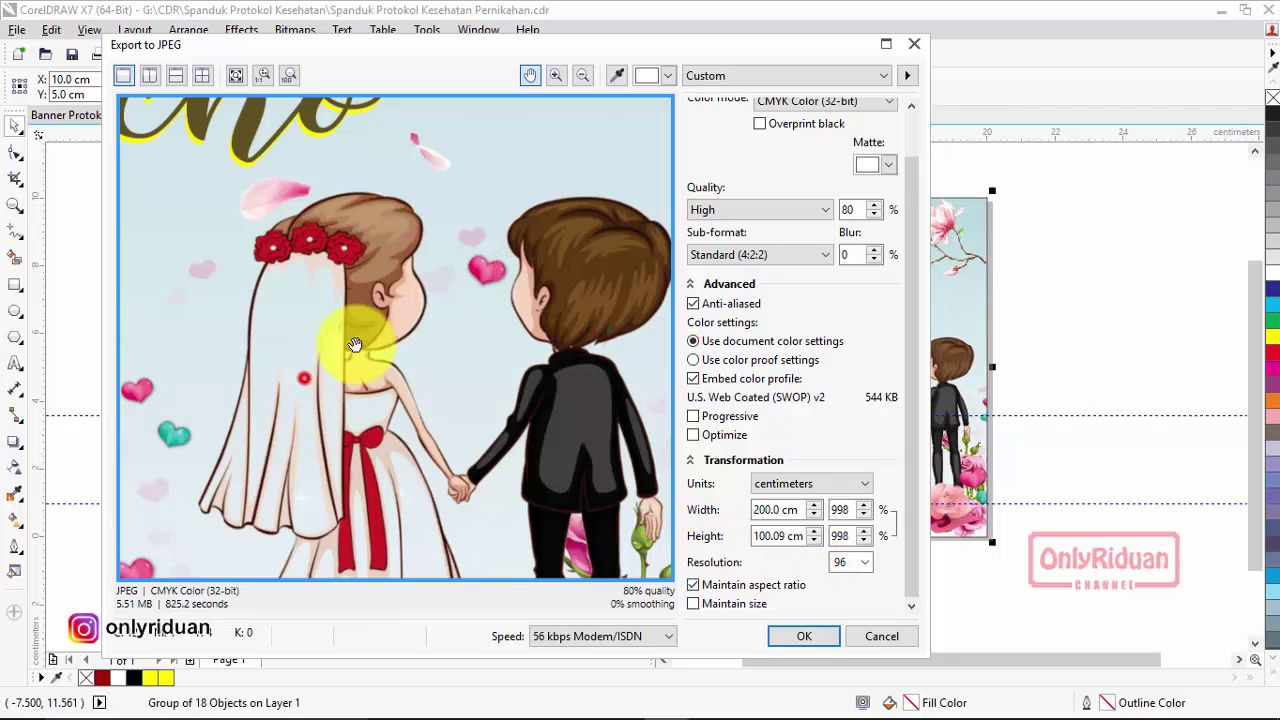
left_click_drag(323, 343, 477, 307)
scroll(429, 323, "down", 5)
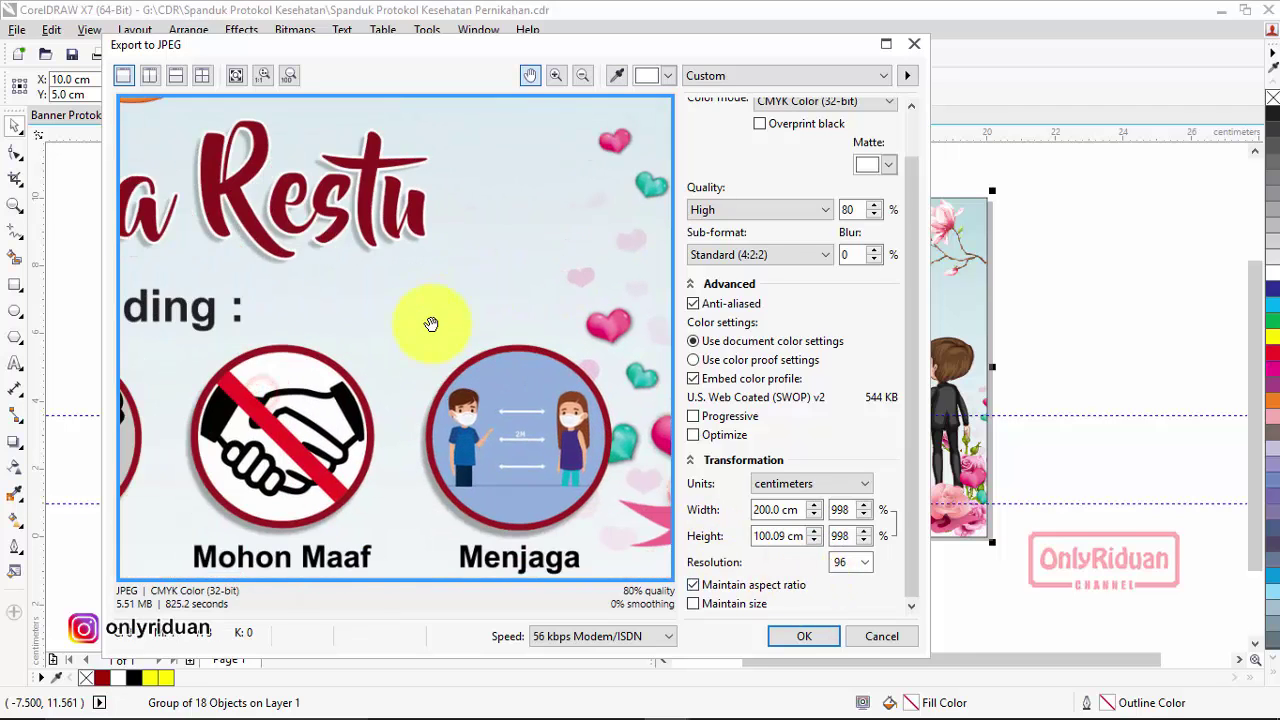
left_click_drag(392, 288, 432, 376)
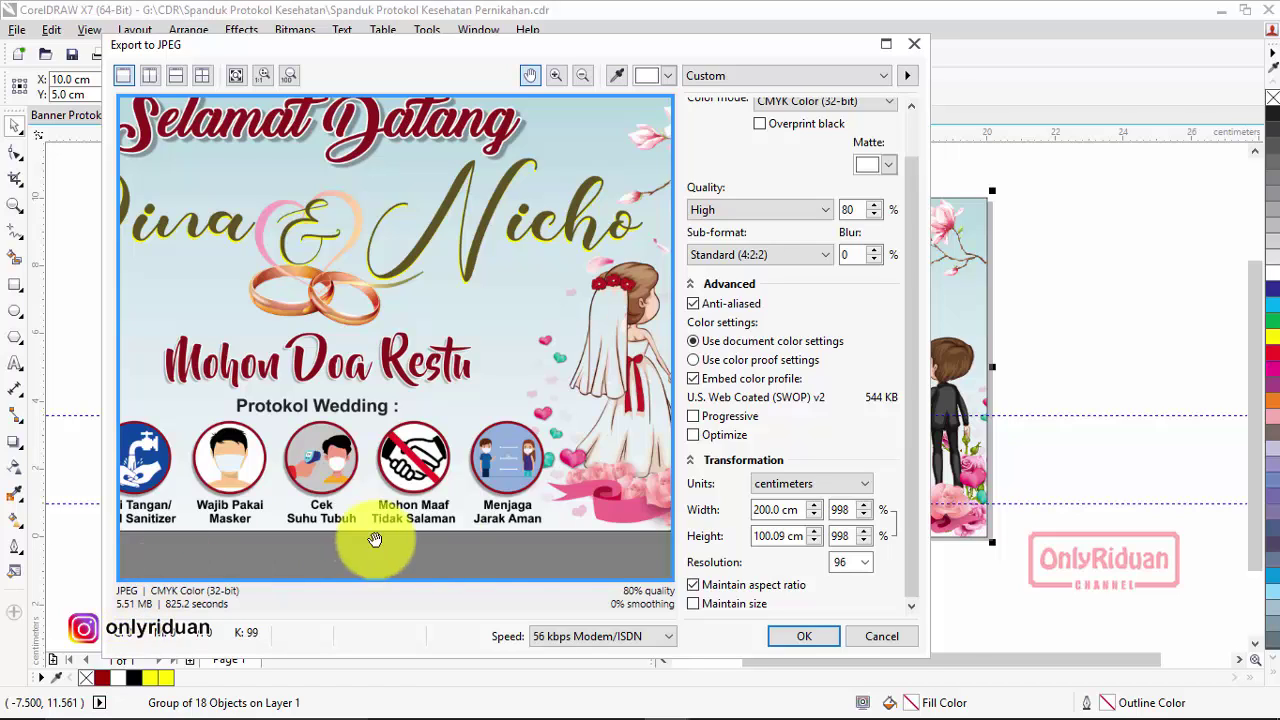
left_click_drag(504, 295, 447, 358)
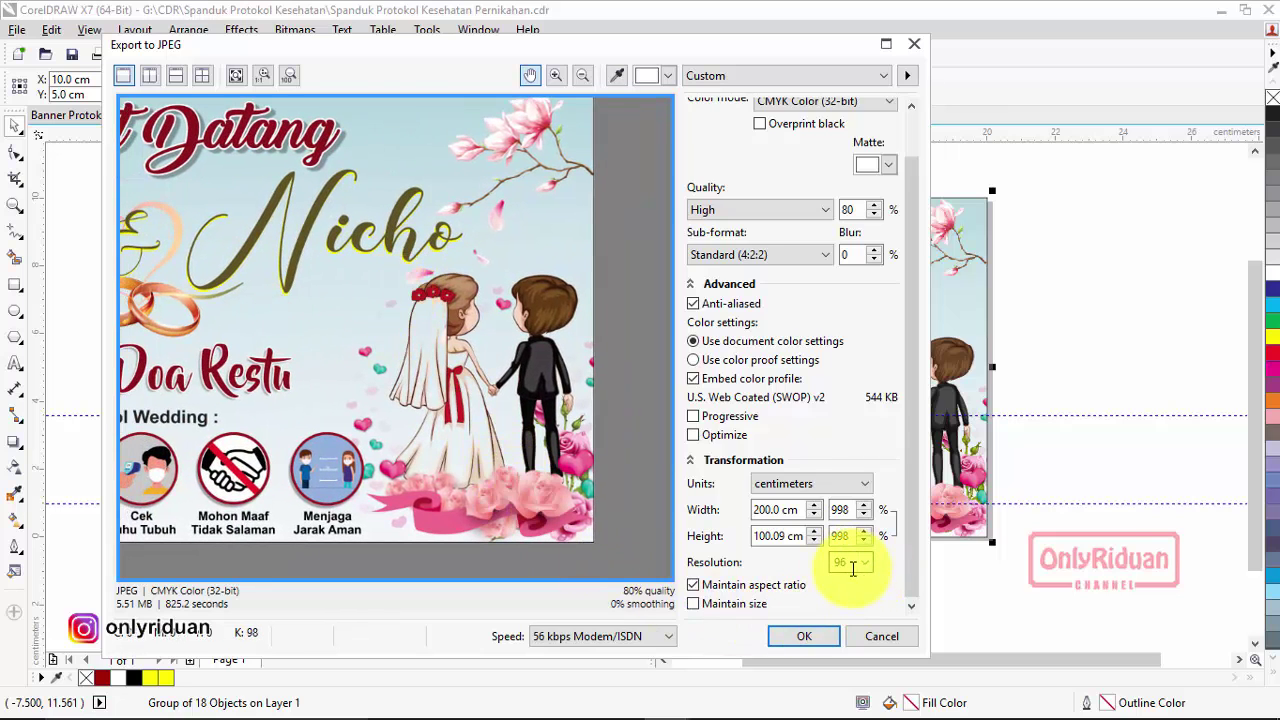
left_click(802, 635)
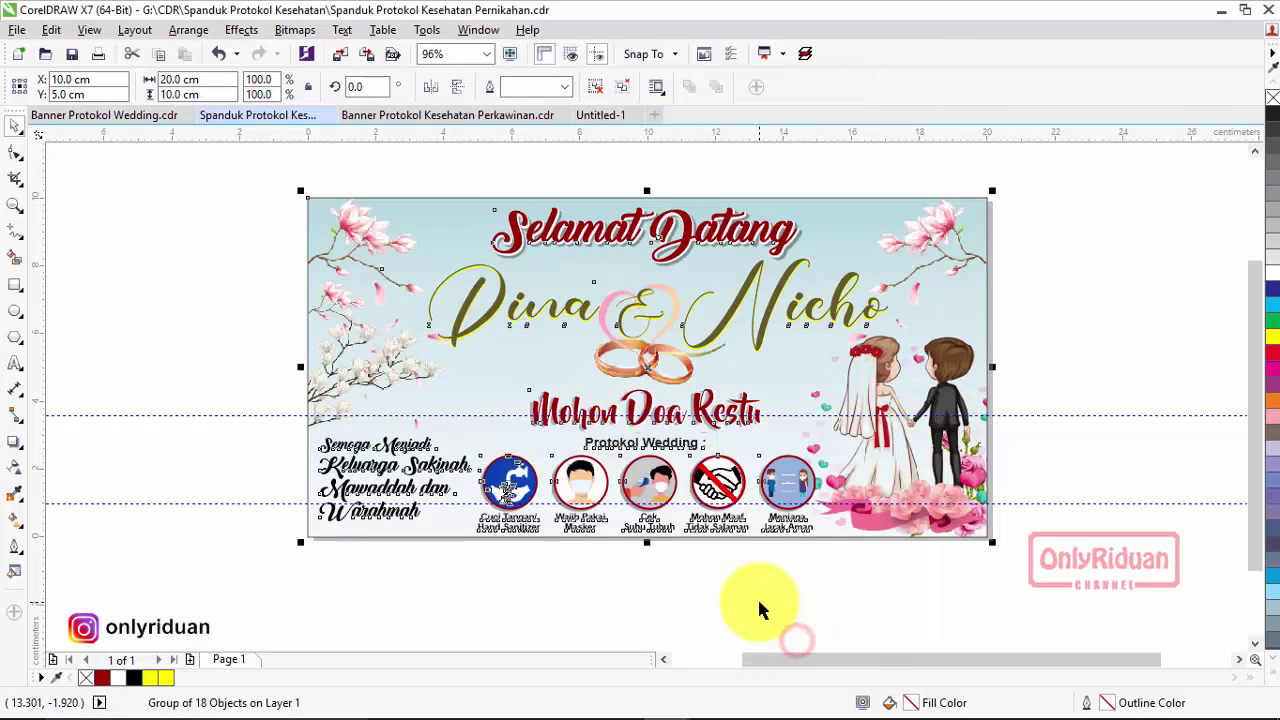
Switch to the Banner Protokol Wedding document and select the entire banner group, leaving out the TUTORiduan.com text below it.
left_click(110, 116)
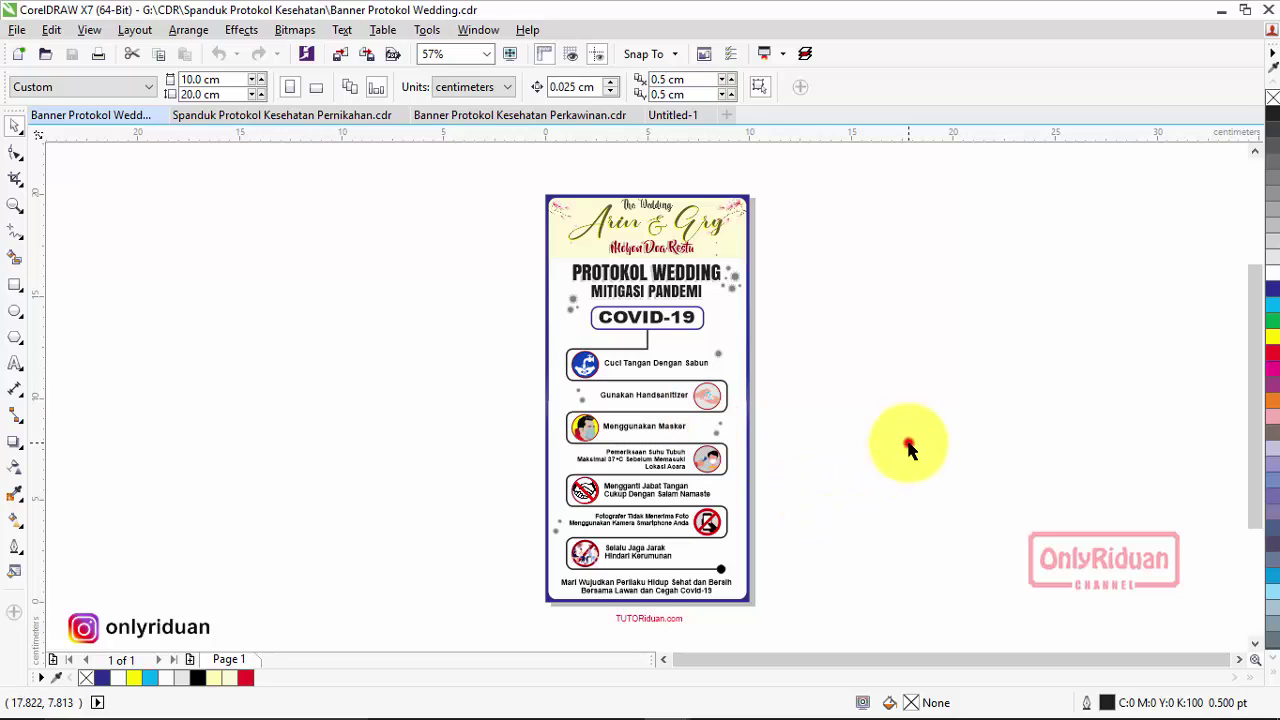
left_click(908, 442)
left_click_drag(505, 182, 808, 609)
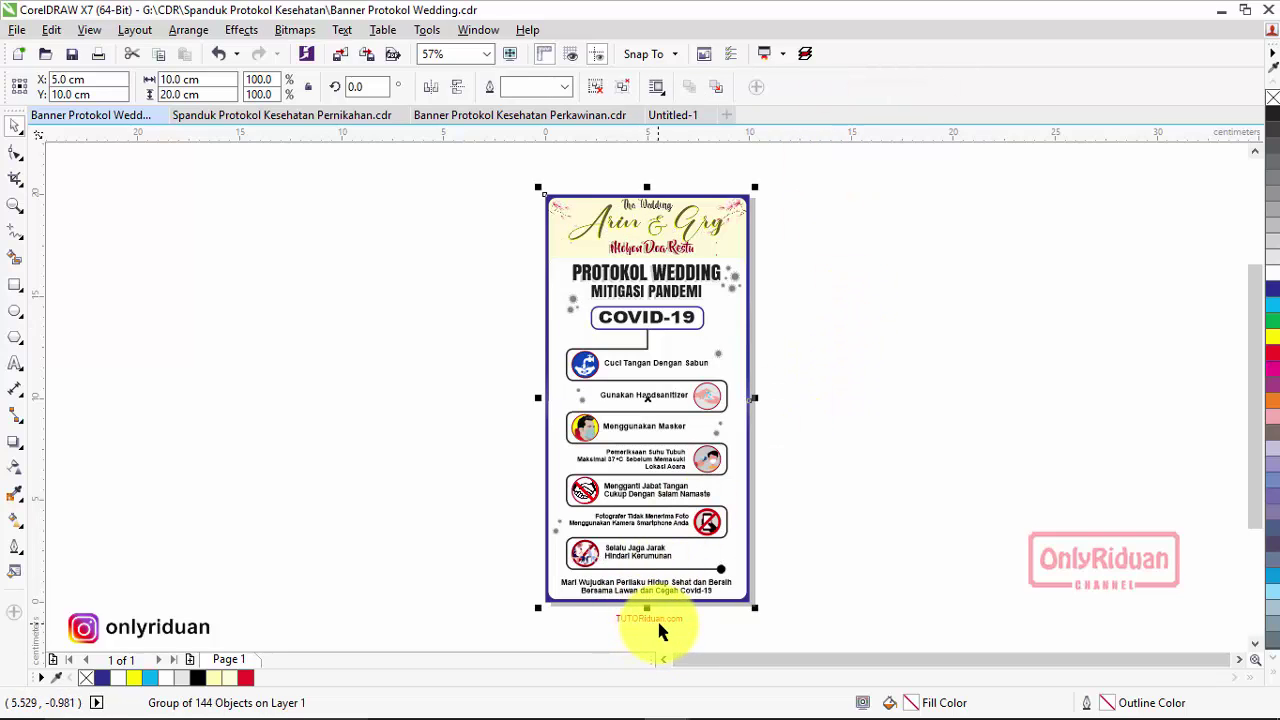
Export the selected banner to the CETAK folder as "Banner Protokol Wedding 1x2m 2 lembar.jpg" and proceed to the JPEG export settings.
left_click(16, 31)
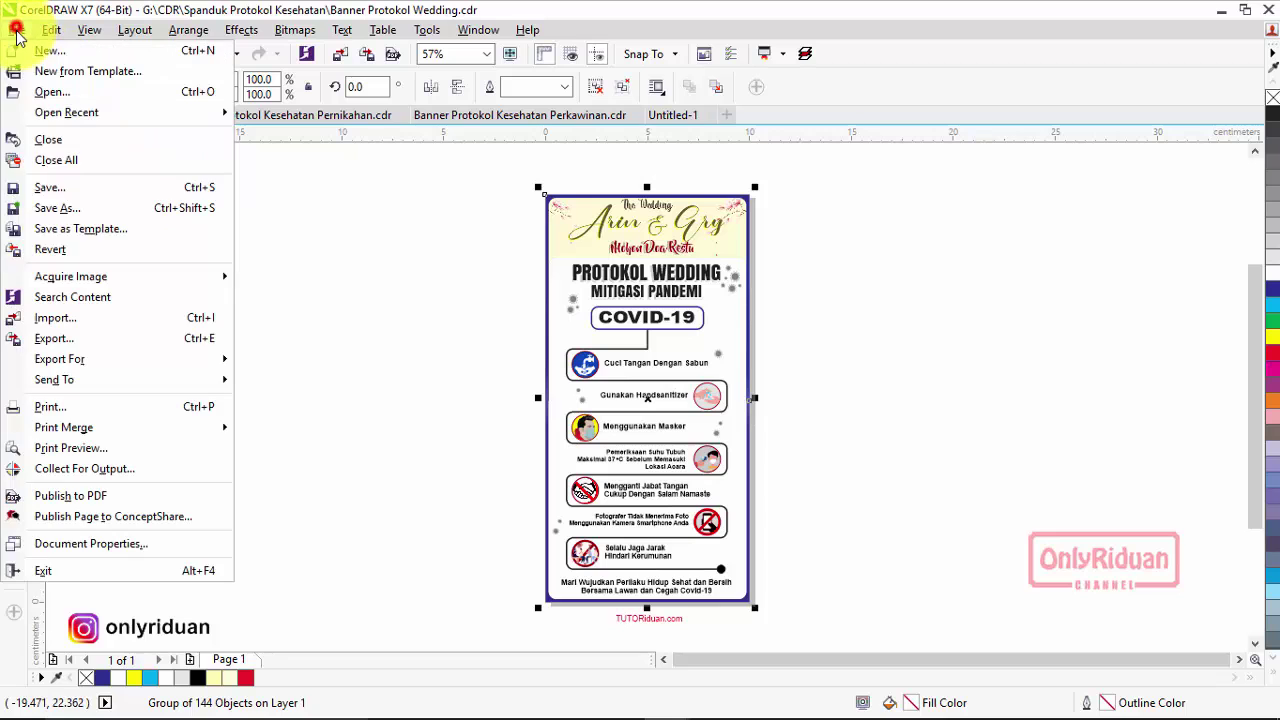
left_click(77, 344)
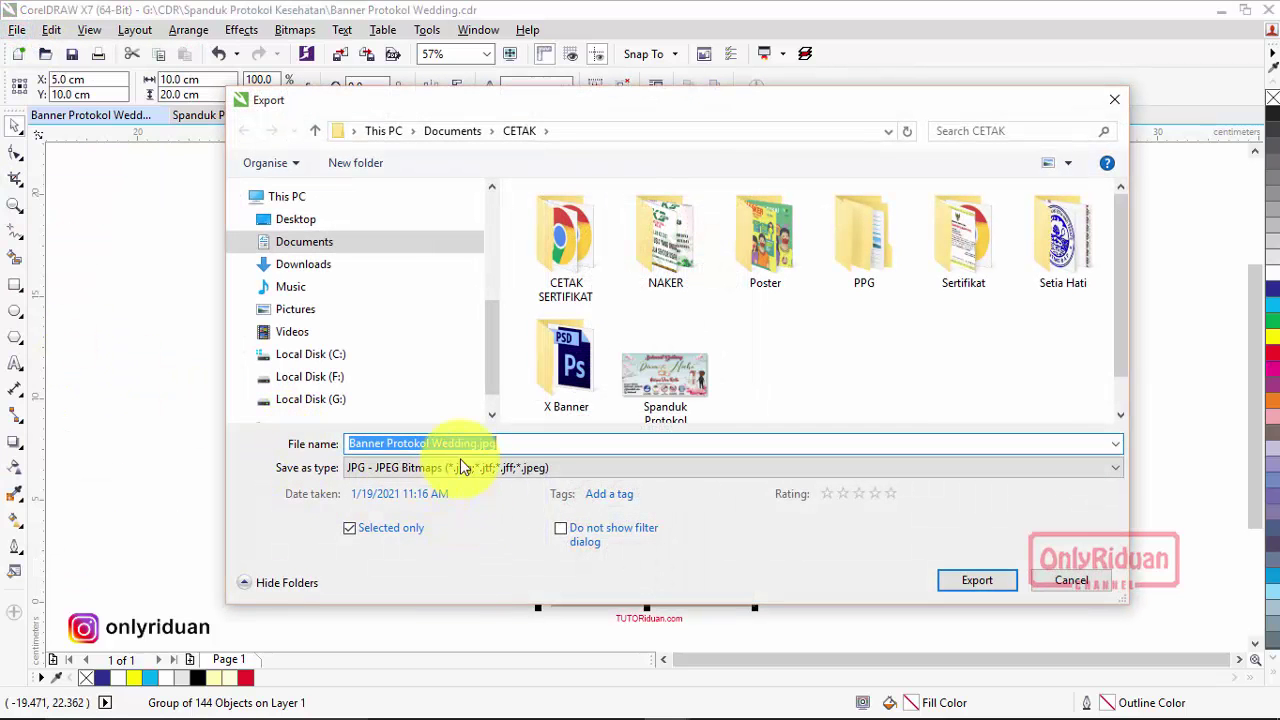
left_click(478, 443)
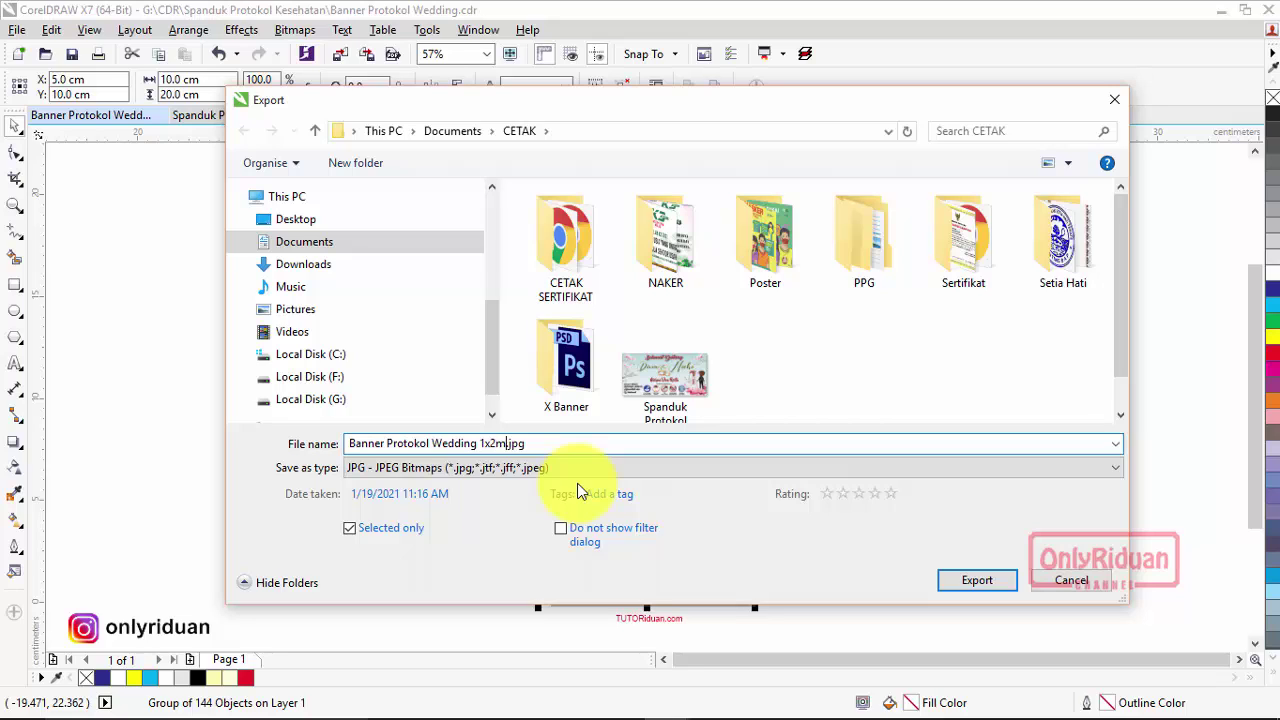
type("1 lembar")
key("Left")
key("Left")
key("Left")
key("Left")
key("Left")
key("Left")
scroll(729, 338, "down", 1)
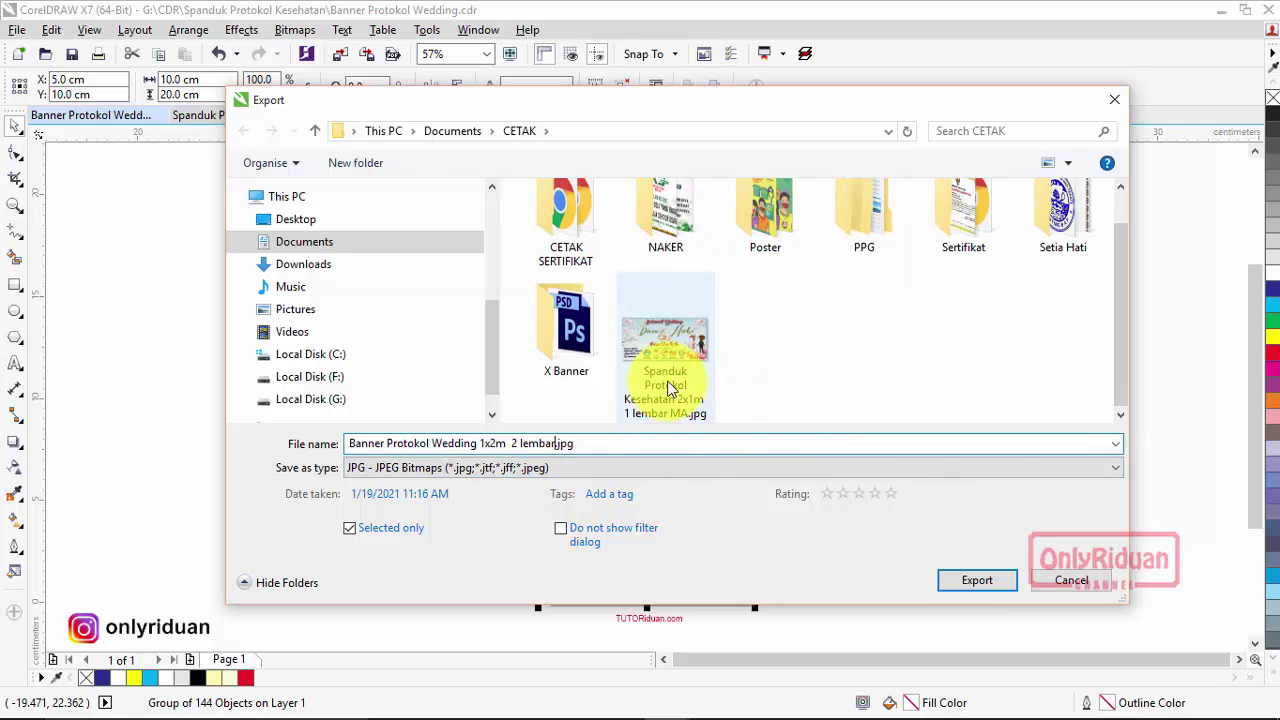
left_click(967, 585)
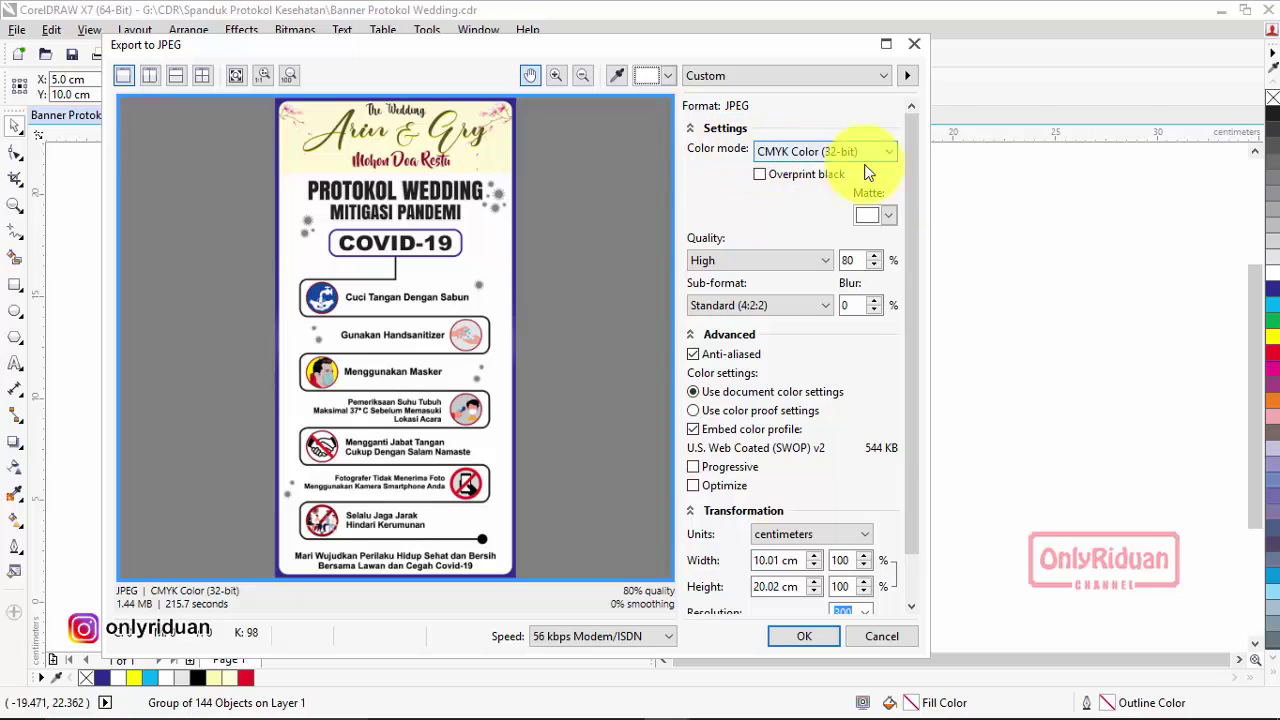
Set the JPEG export resolution of the Banner Protokol Wedding design to 96.
scroll(908, 180, "down", 1)
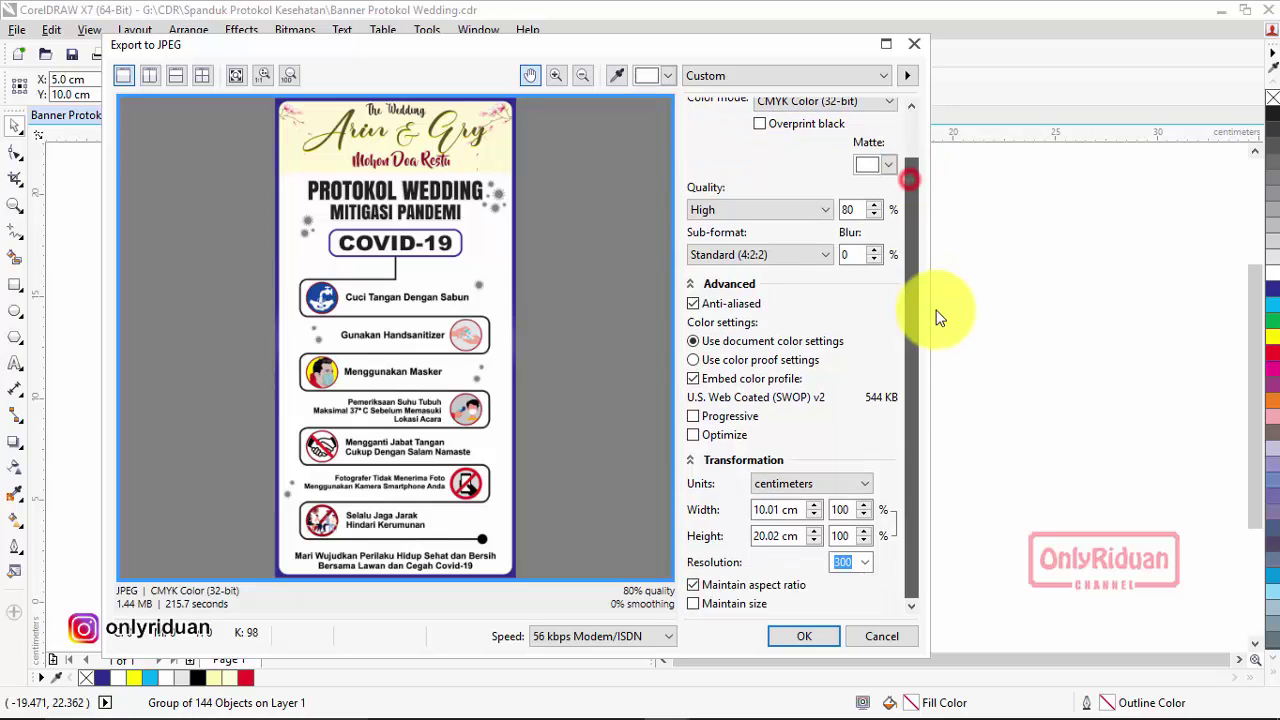
left_click(865, 564)
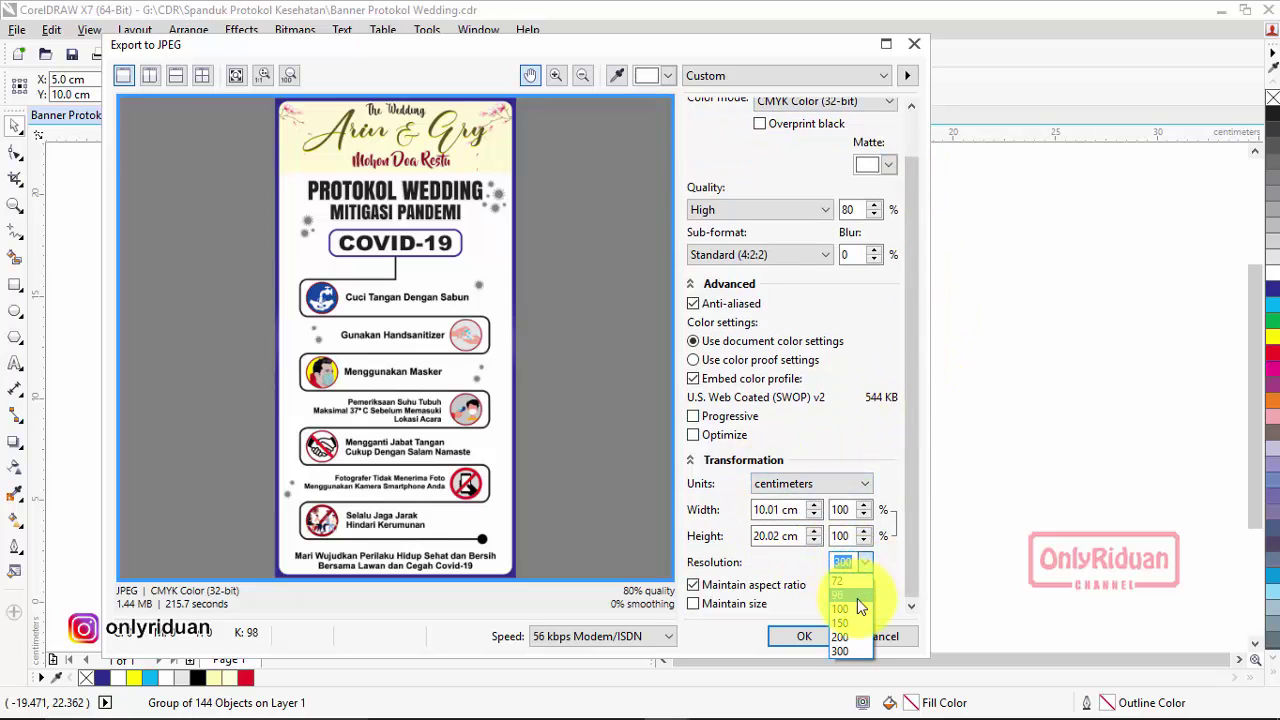
left_click(851, 594)
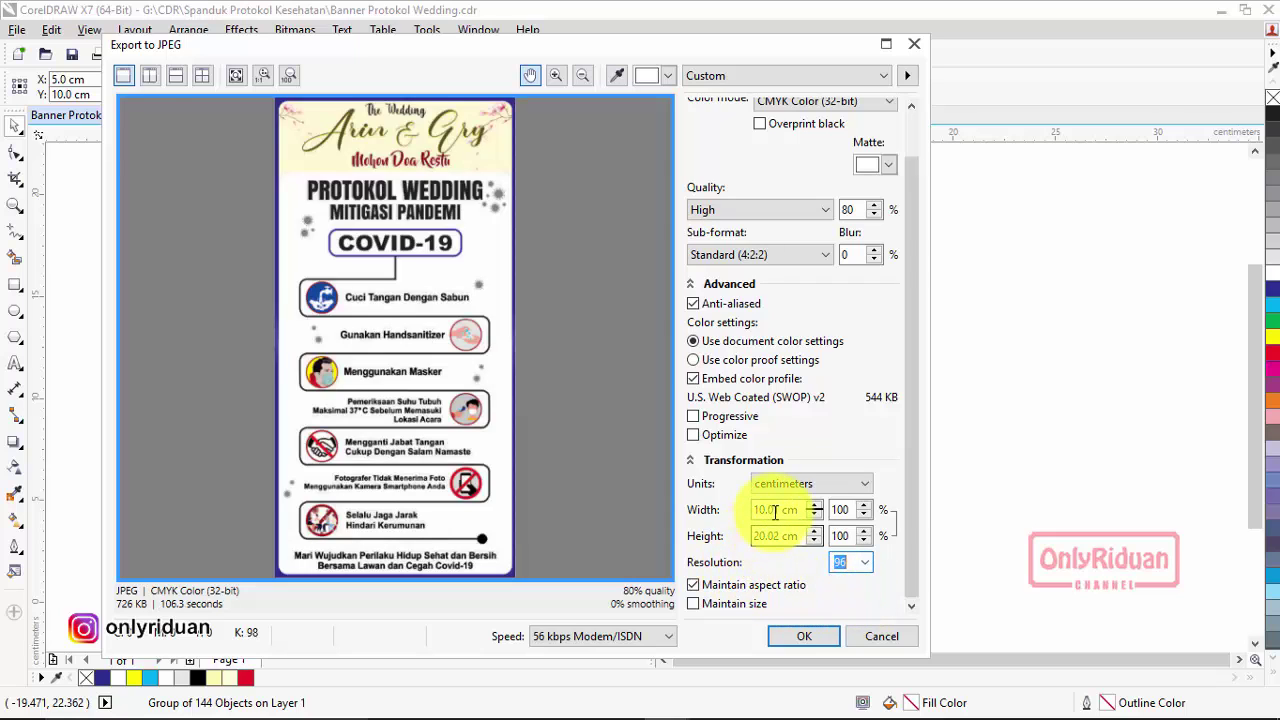
Set the JPEG export width of the Banner Protokol Wedding design to 100 cm, keeping its aspect ratio.
double_click(775, 511)
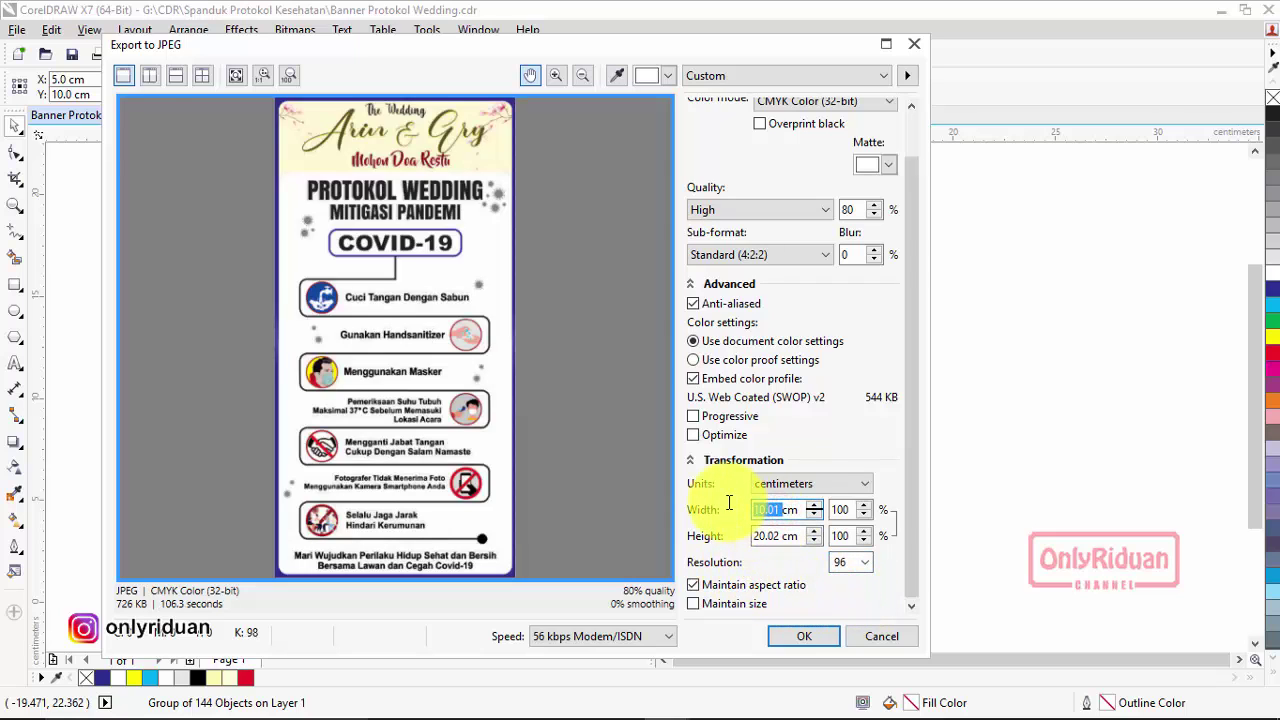
type("1")
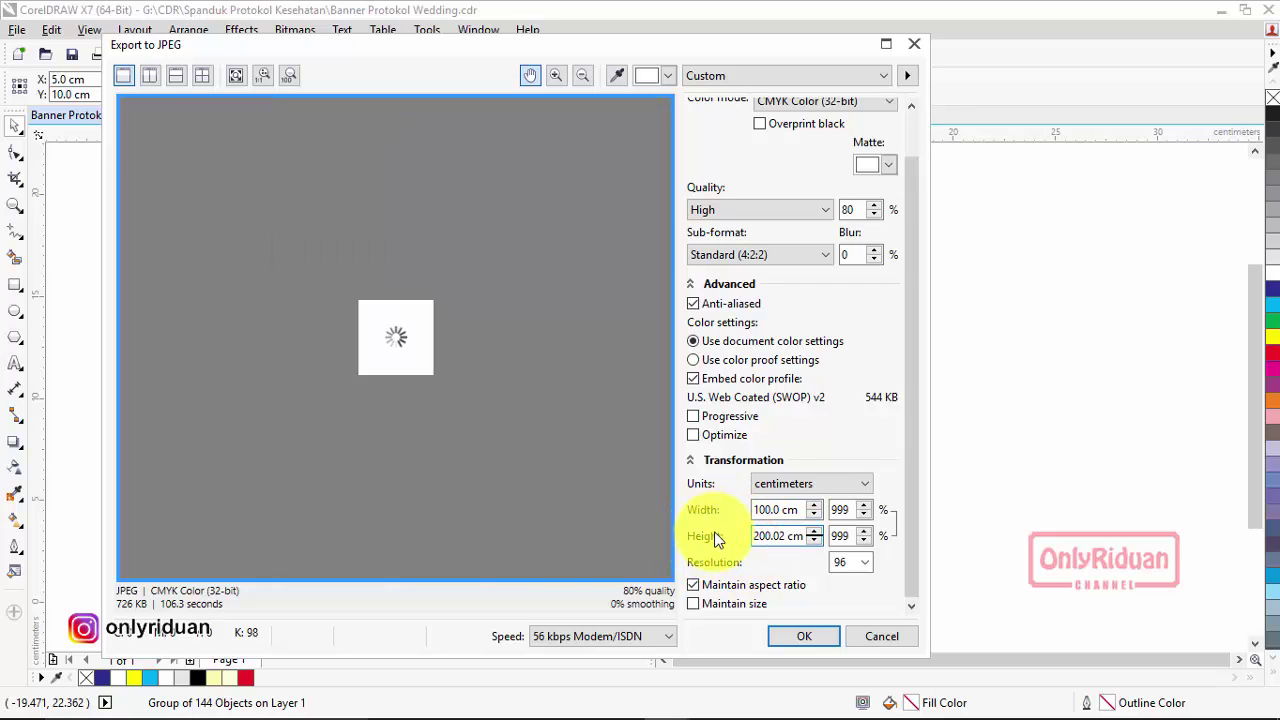
left_click(755, 536)
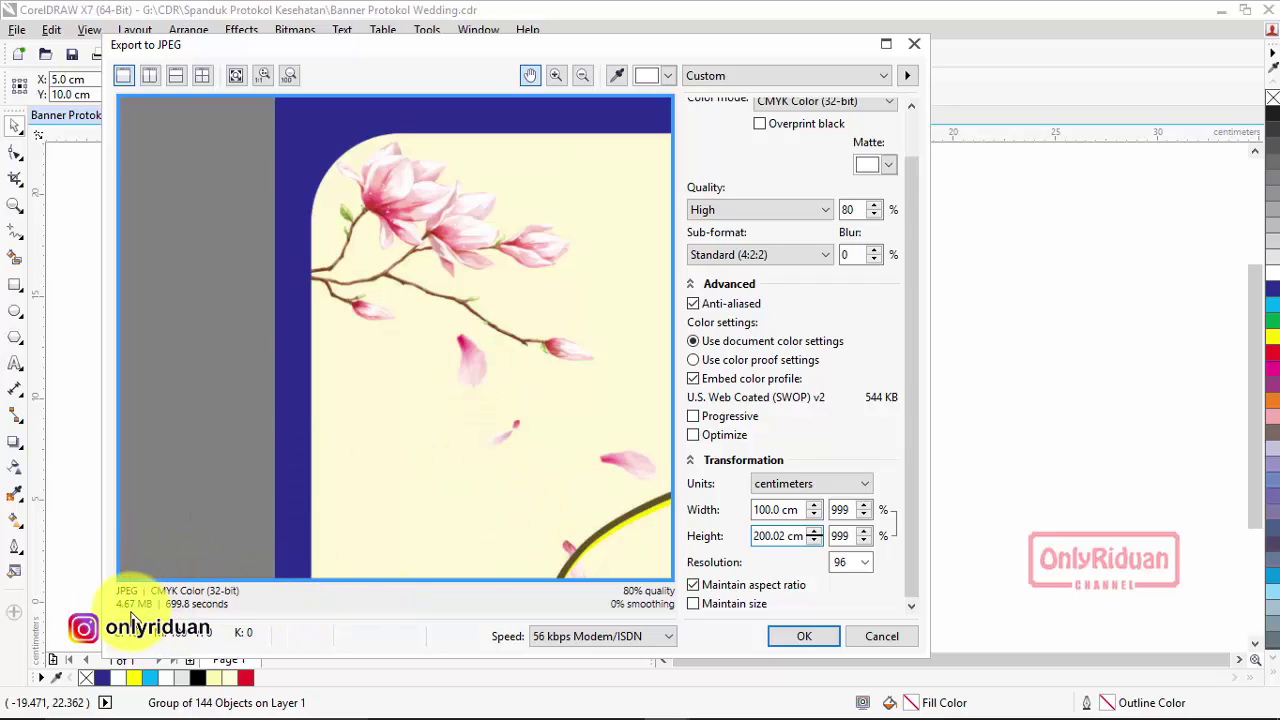
Try JPEG export resolutions of 100 and 150, examining the lettering and health protocol icons in the enlarged preview.
left_click(865, 563)
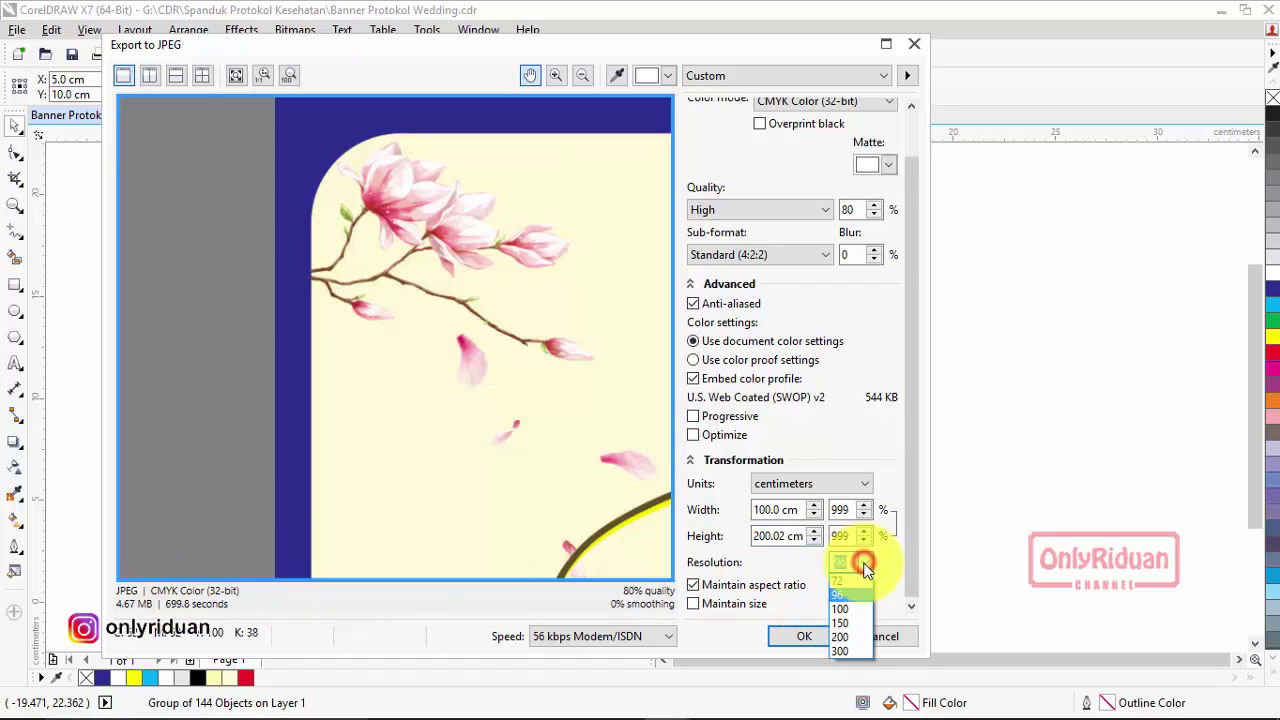
left_click(845, 608)
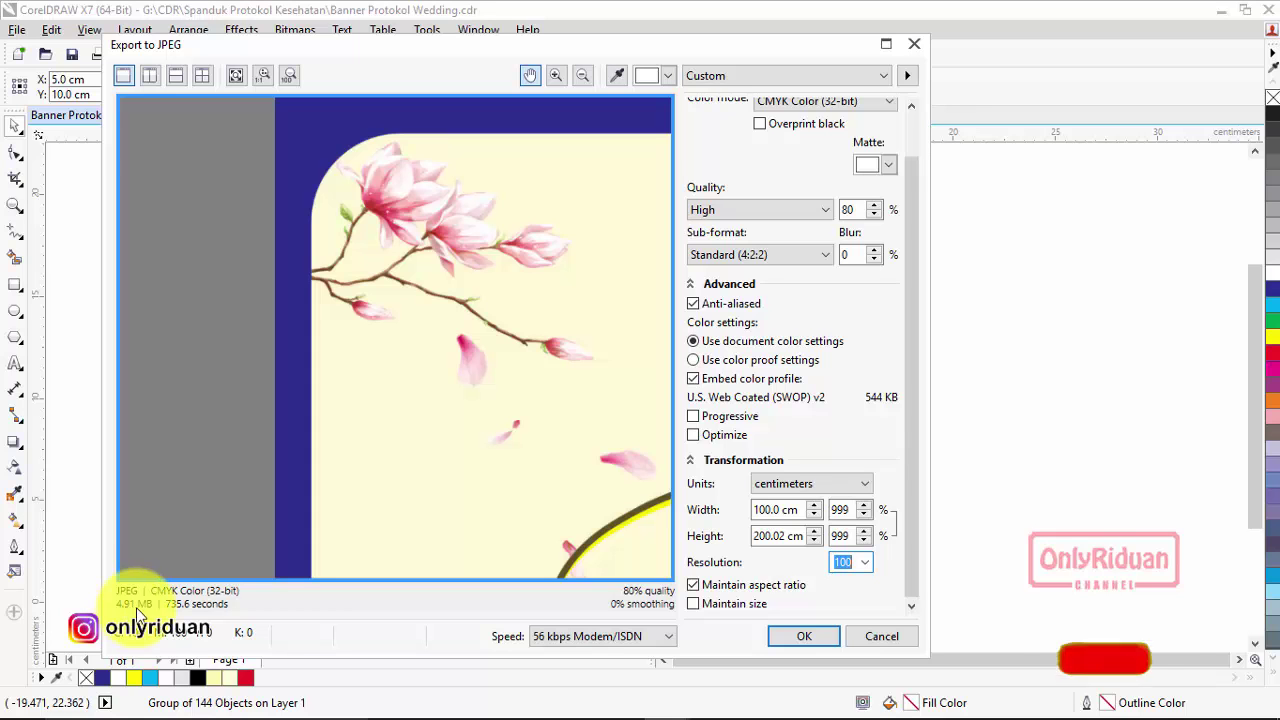
left_click_drag(468, 393, 217, 237)
scroll(217, 237, "down", 10)
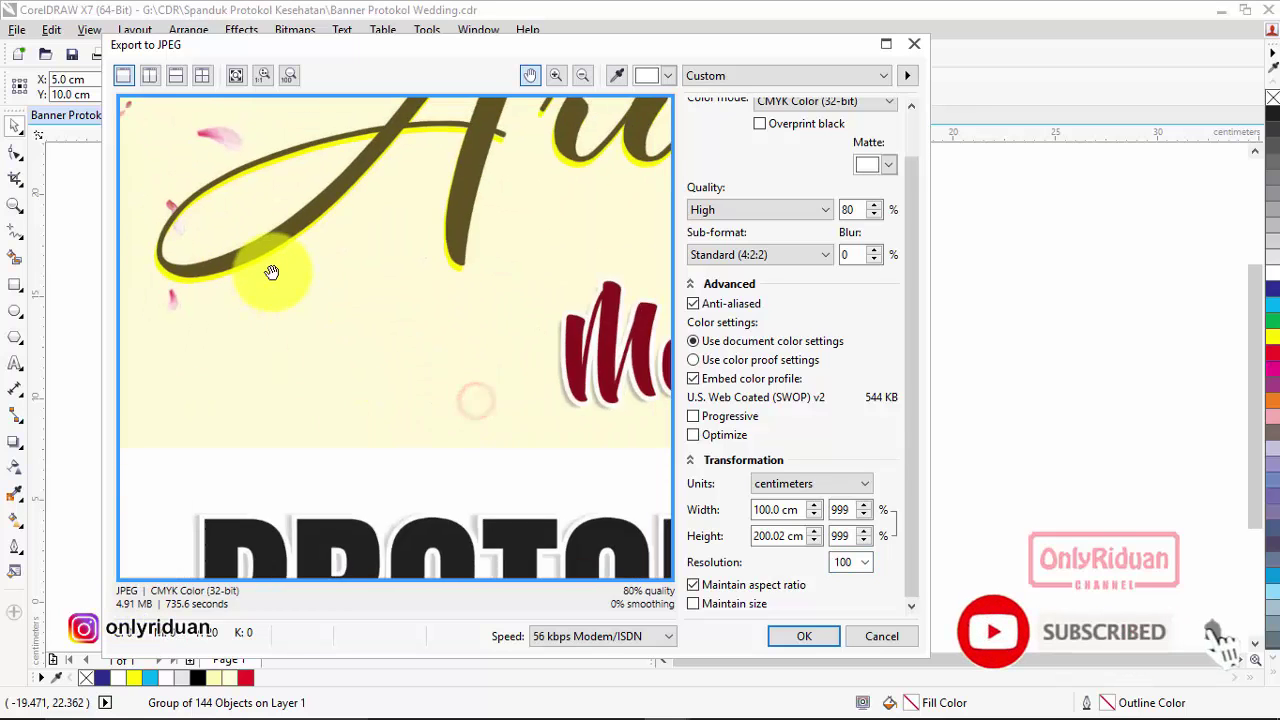
scroll(276, 183, "down", 8)
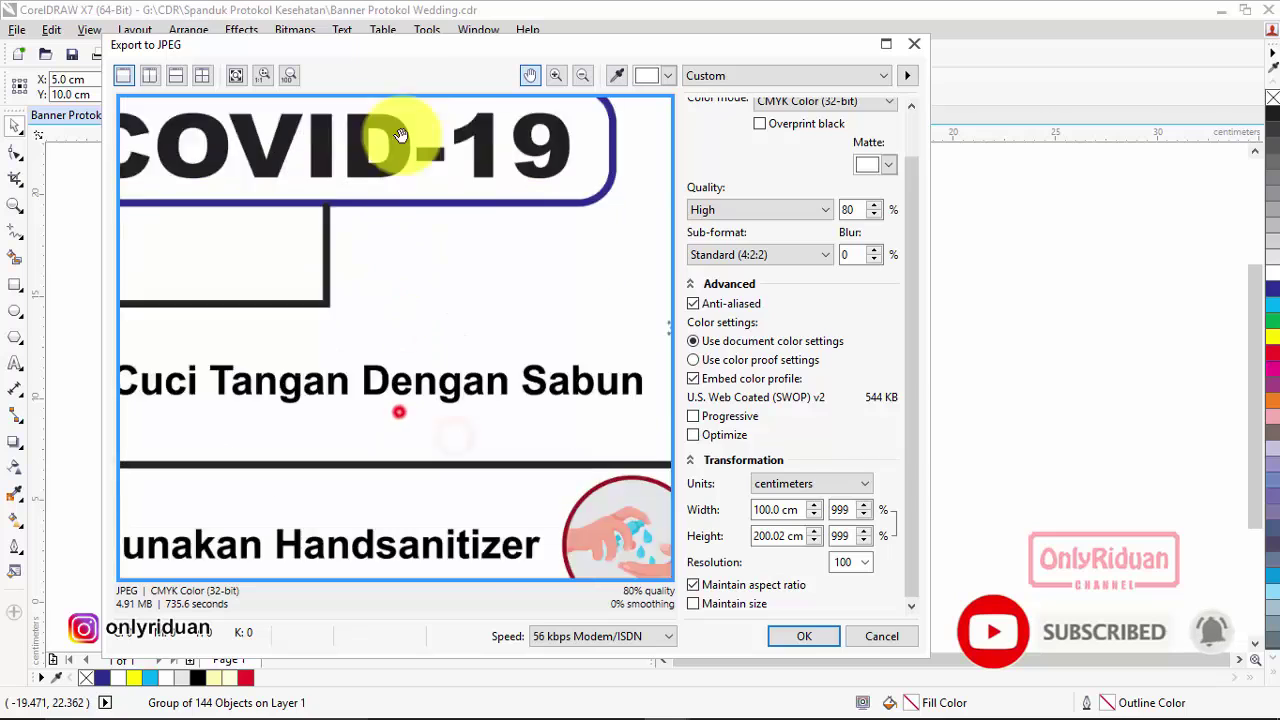
left_click_drag(443, 349, 357, 260)
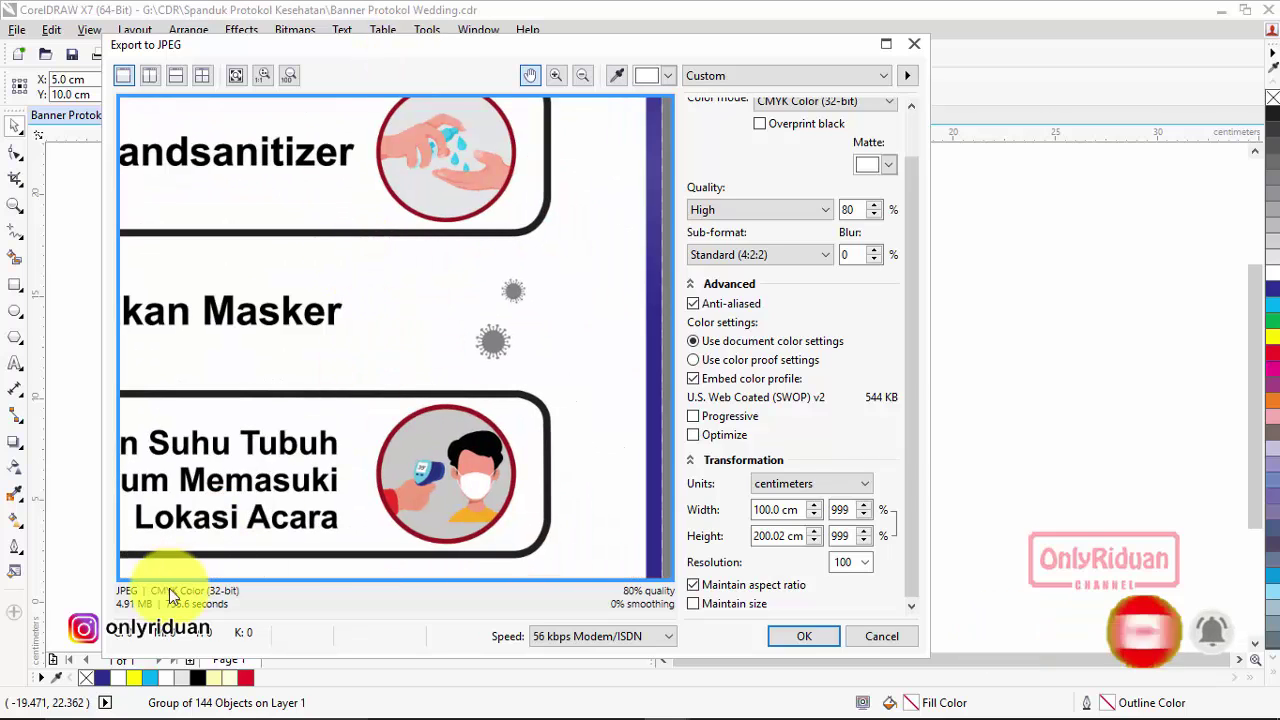
left_click(865, 563)
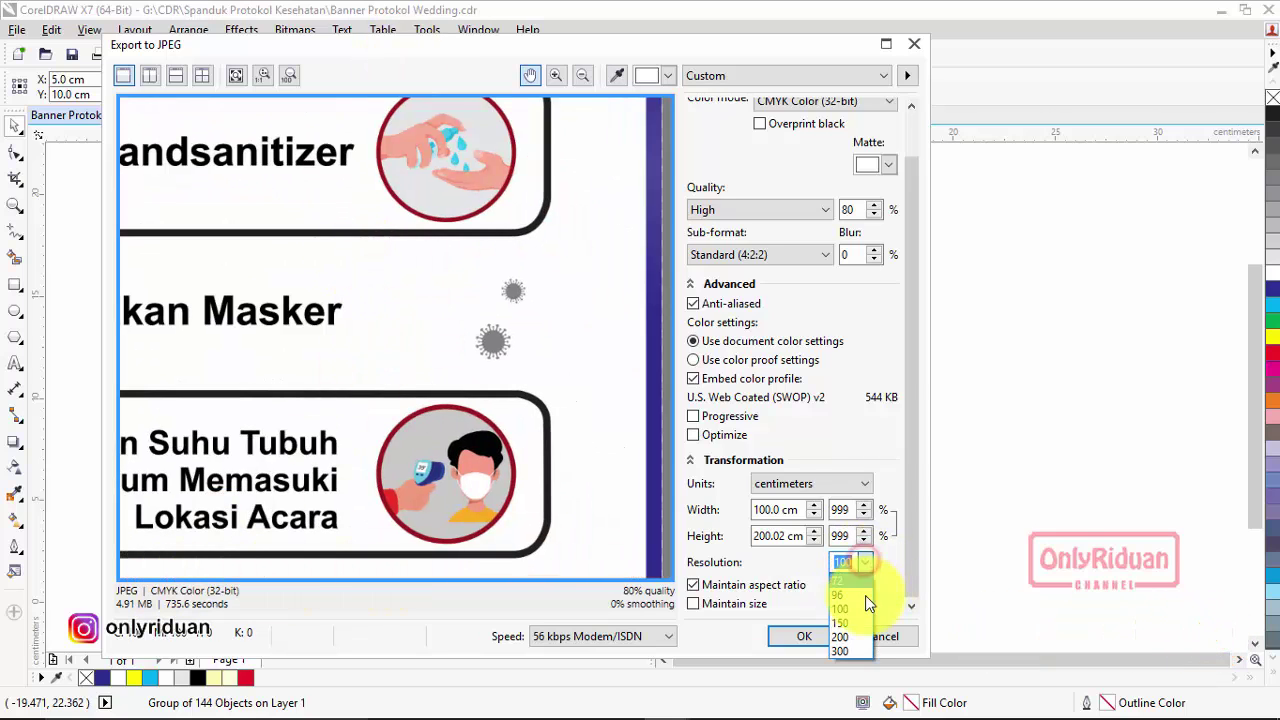
left_click(845, 594)
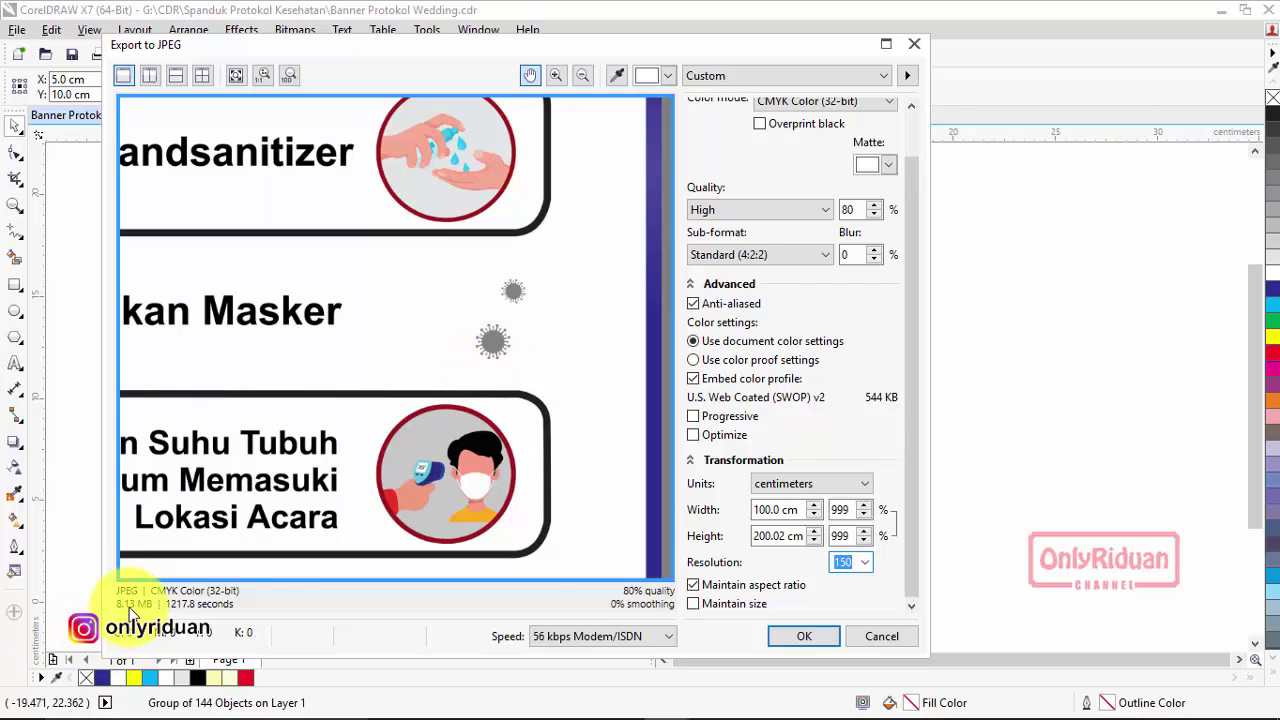
Set the JPEG export resolution of the wedding protocol banner to 120.
left_click(852, 563)
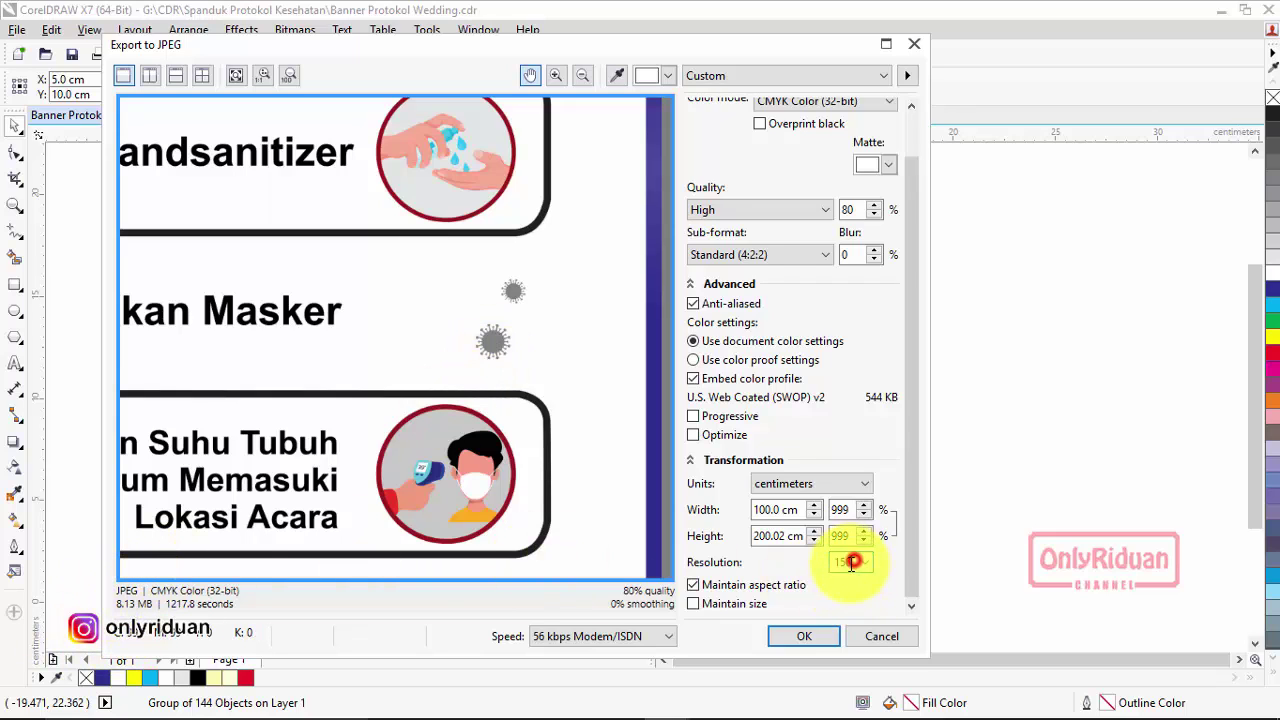
left_click_drag(850, 562, 826, 561)
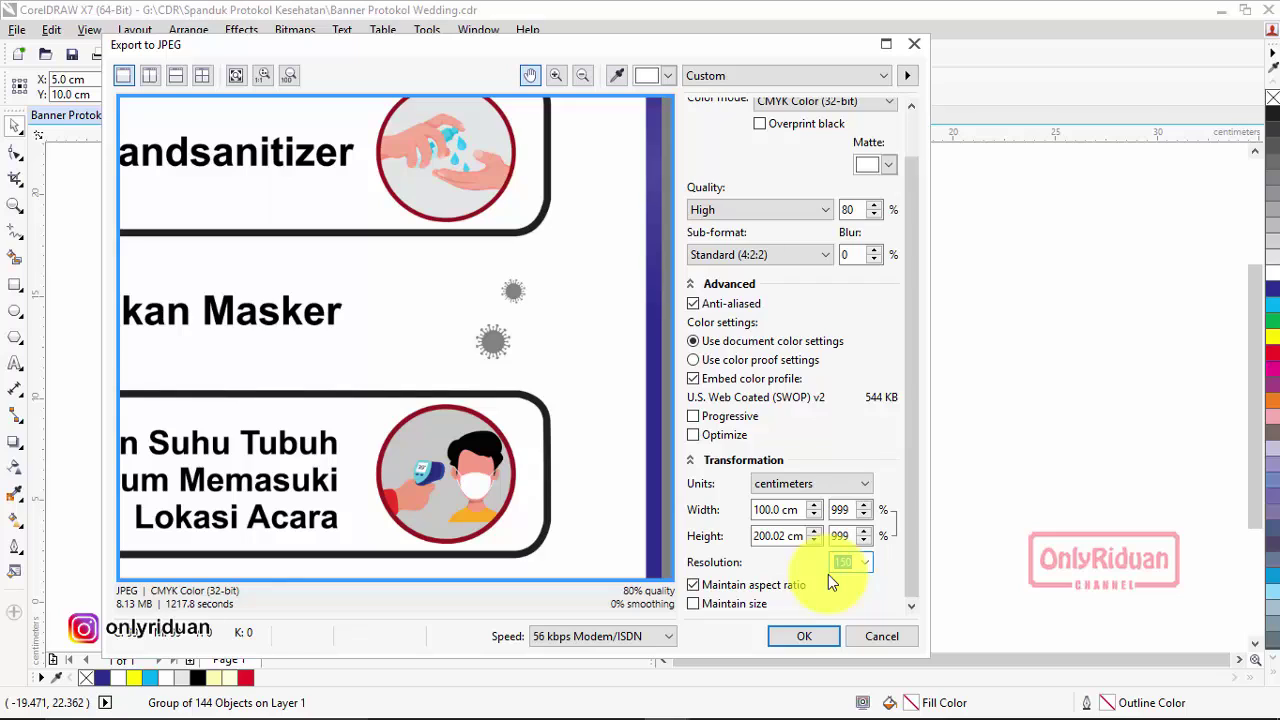
type("120")
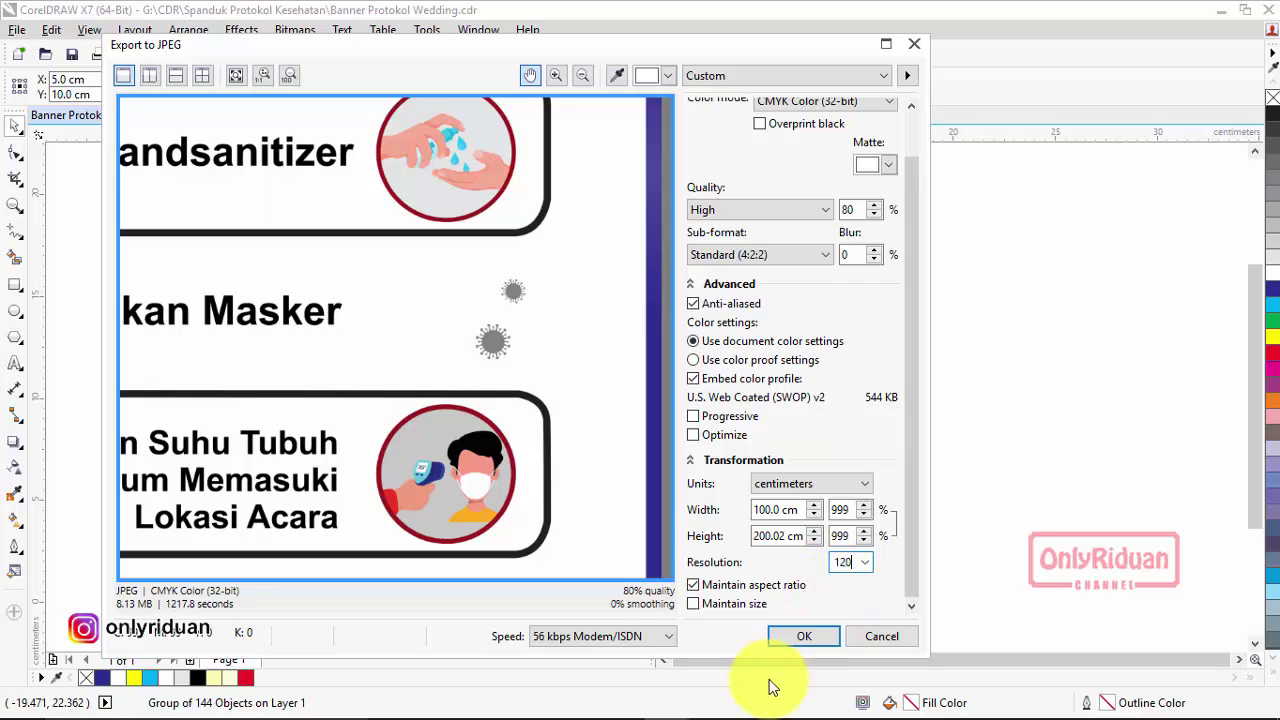
left_click(767, 514)
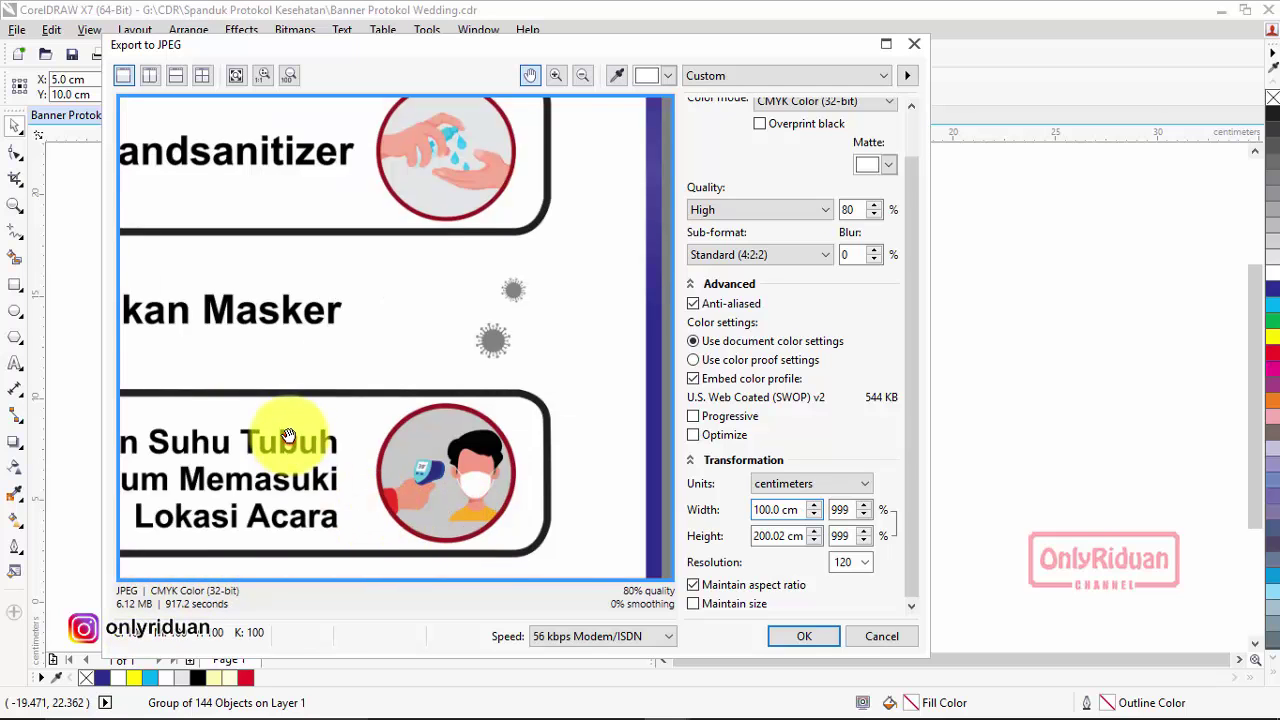
Examine the protocol text and the overall banner in the export preview, and complete the JPEG export.
left_click_drag(300, 429, 428, 415)
scroll(428, 415, "down", 2)
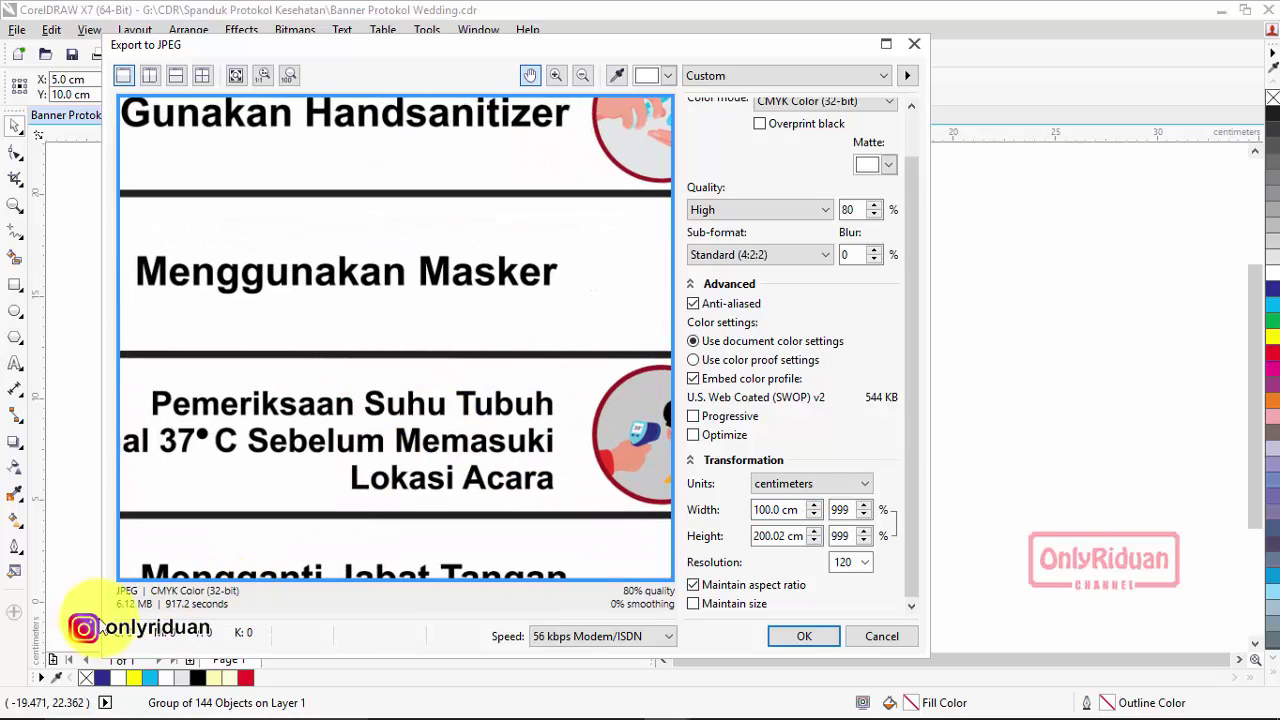
scroll(371, 375, "up", 1)
scroll(371, 375, "down", 1)
left_click_drag(430, 335, 471, 214)
scroll(457, 163, "down", 1)
scroll(447, 180, "up", 3)
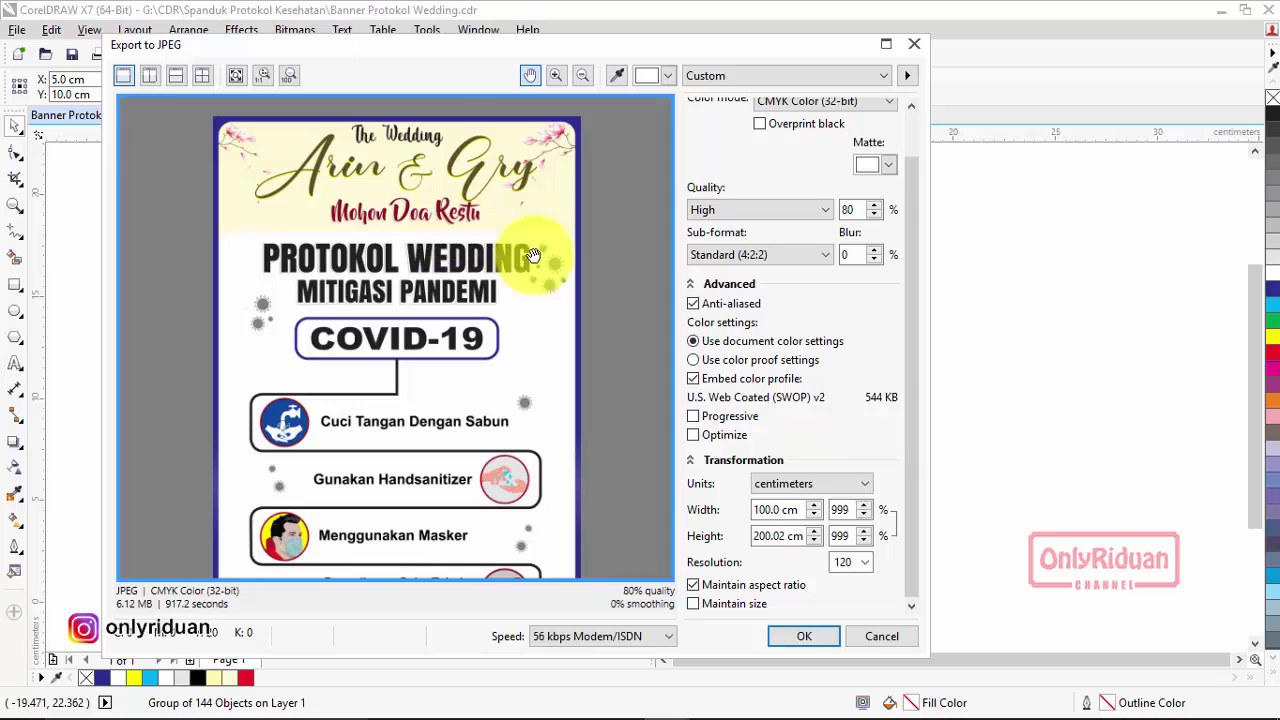
left_click(806, 636)
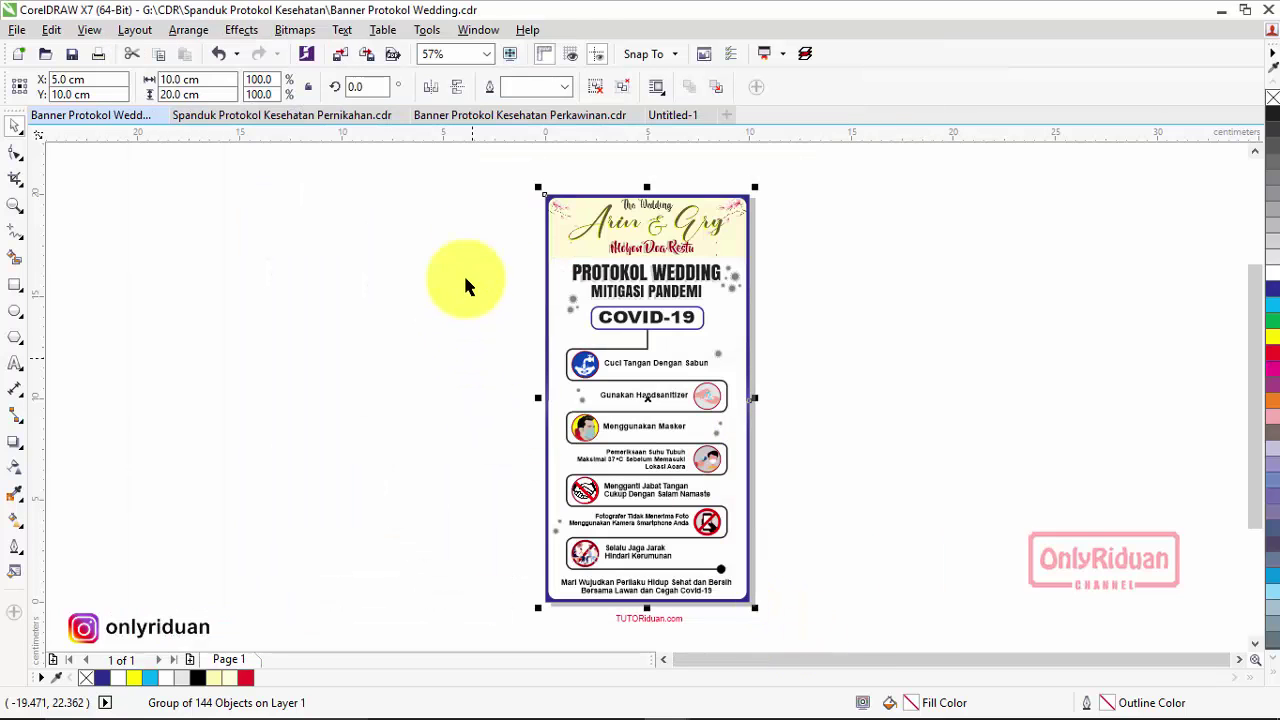
Switch to the Banner Protokol Kesehatan Perkawinan document and group all objects of the NEW NORMAL banner.
left_click(490, 113)
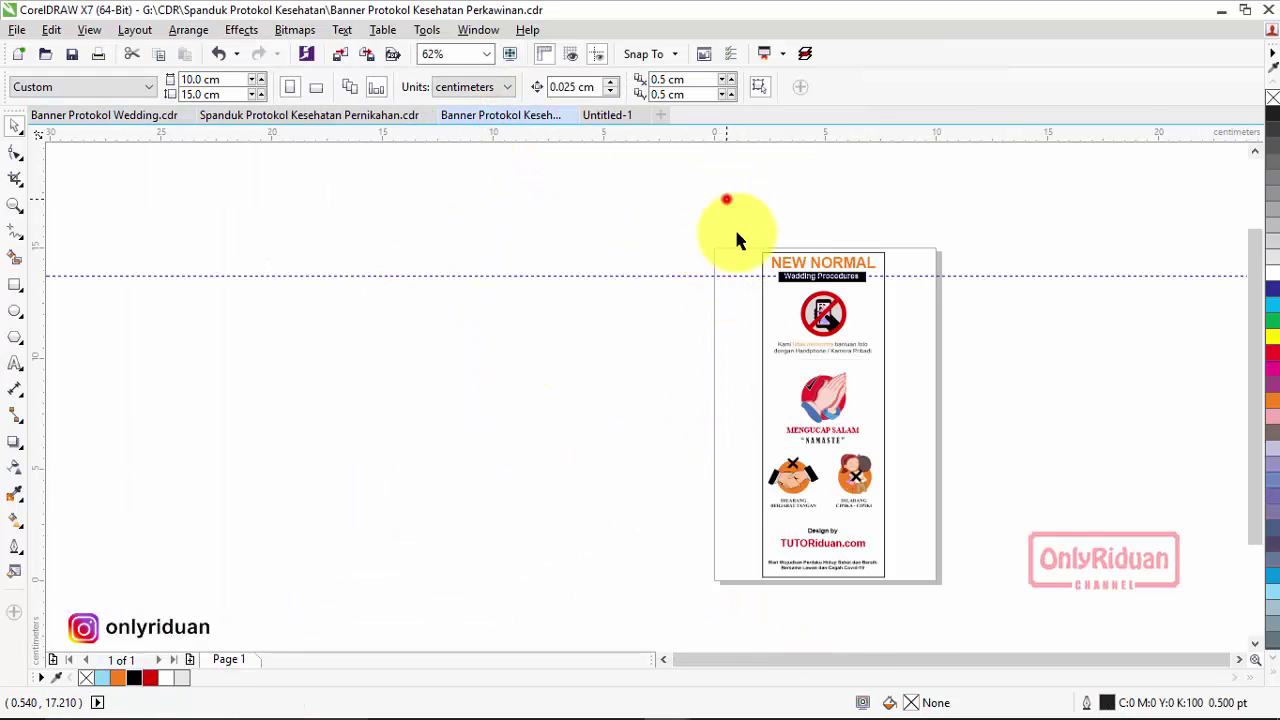
left_click_drag(726, 199, 906, 600)
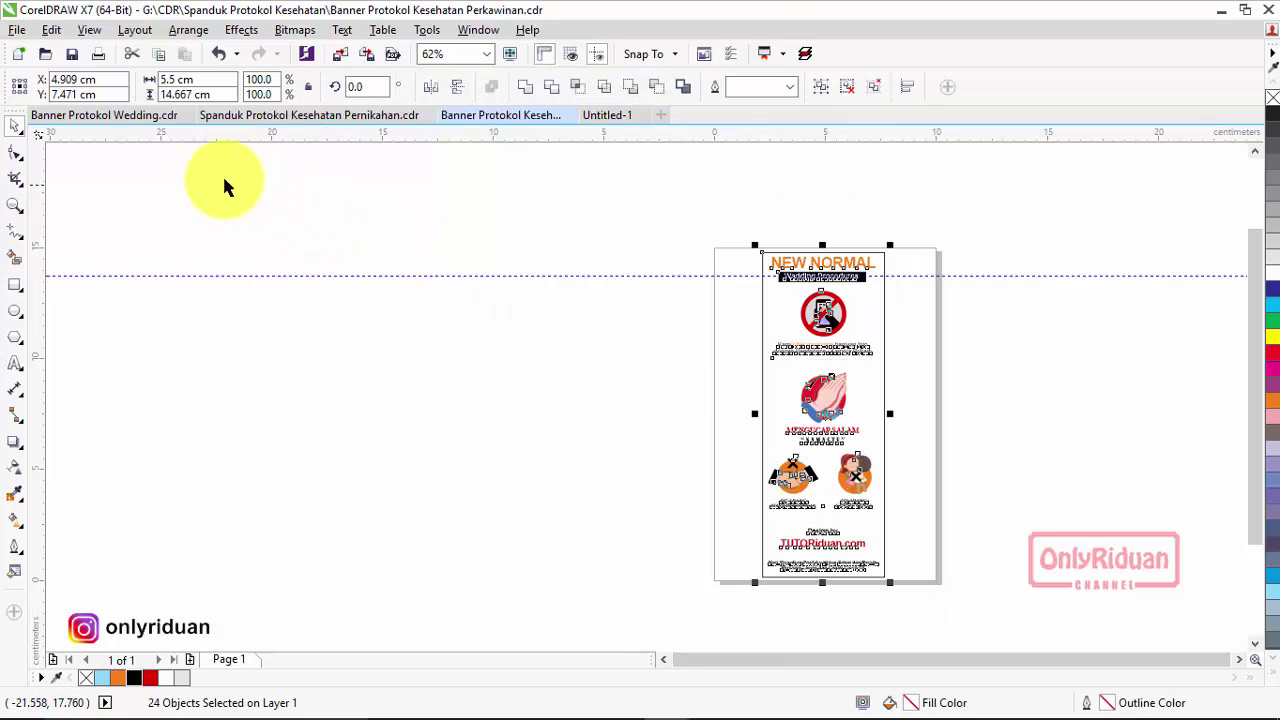
left_click(818, 88)
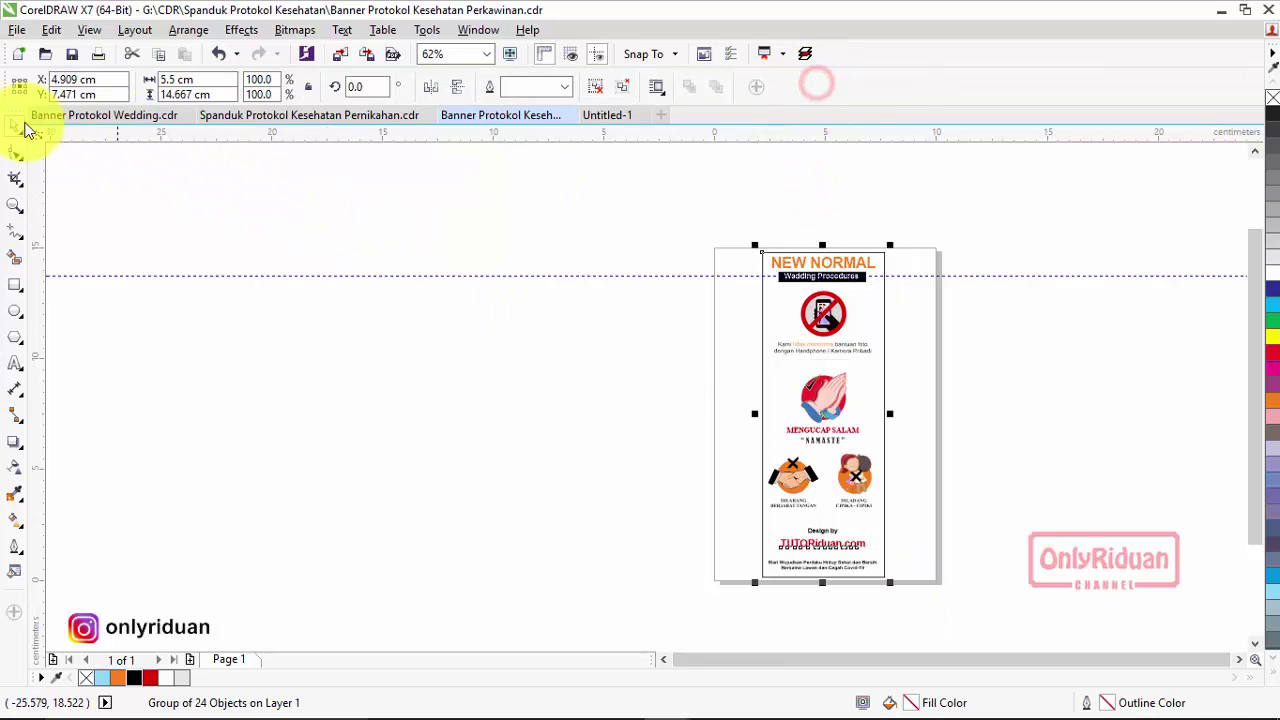
Export the grouped banner to the CETAK folder as "Banner Protokol Kesehatan 60x160Cm 1 lembar MA.jpg" and proceed to the JPEG export settings.
left_click(17, 30)
left_click(47, 341)
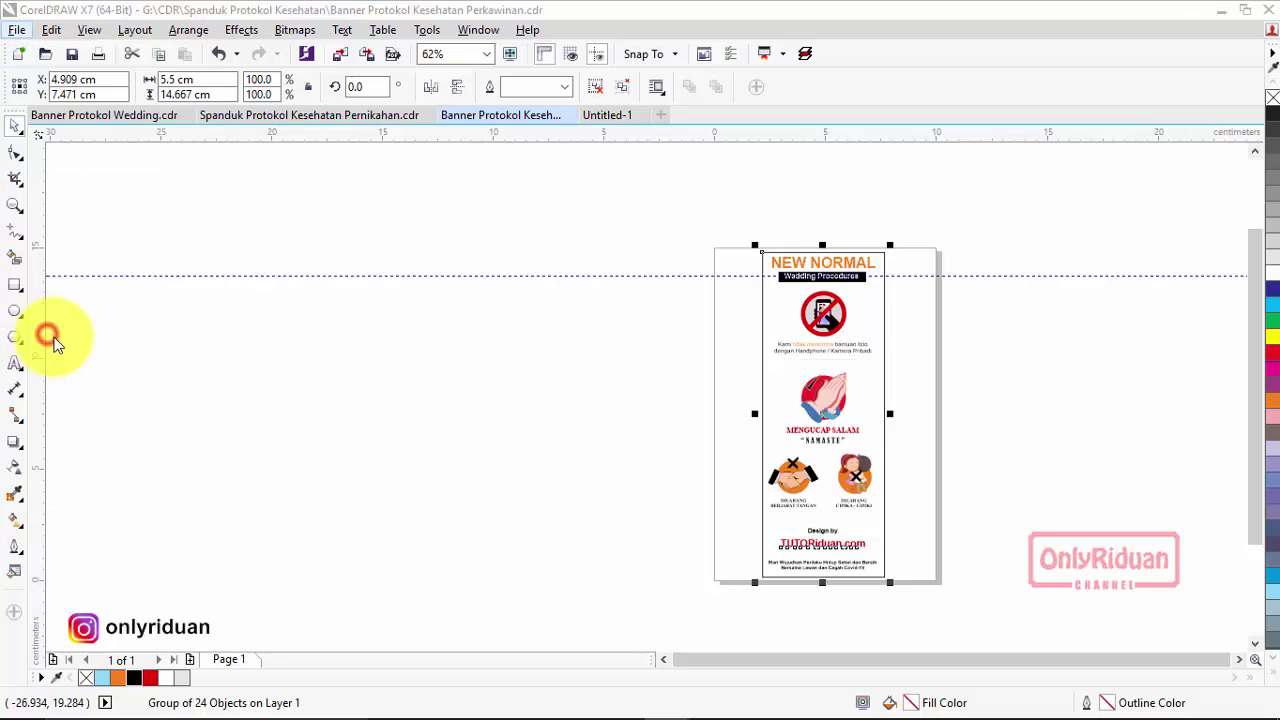
left_click(526, 444)
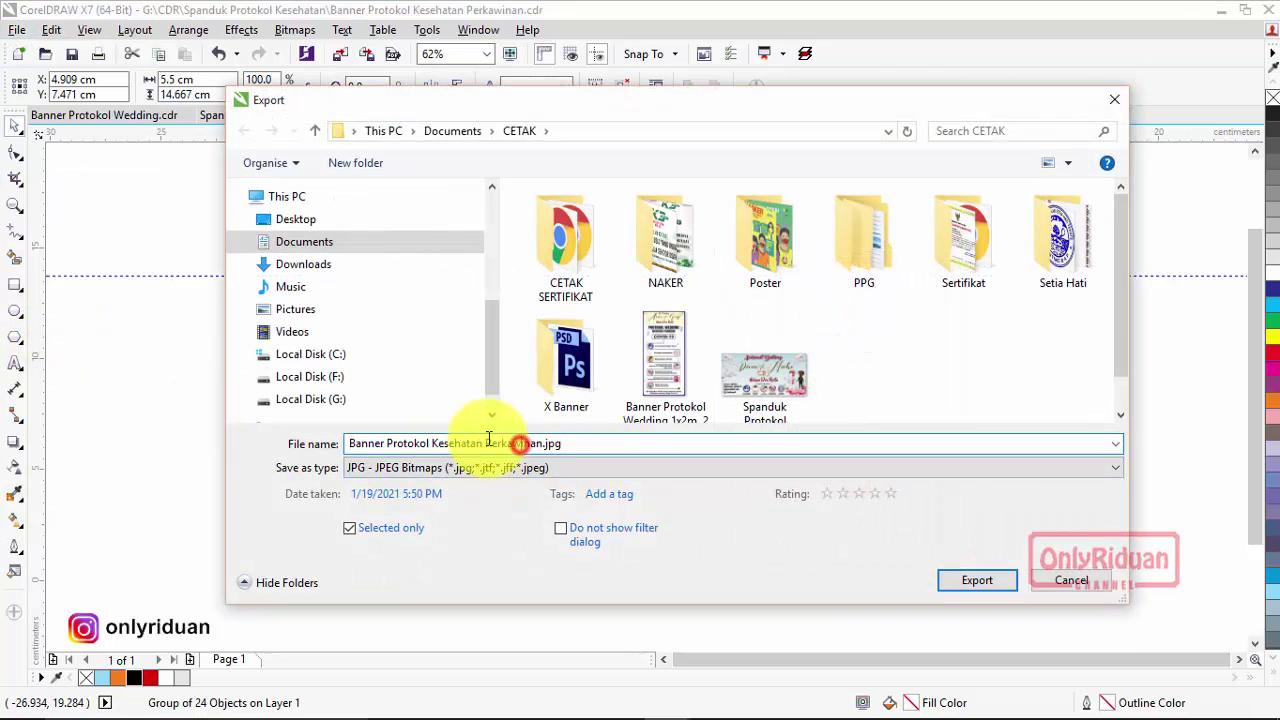
left_click_drag(541, 444, 494, 440)
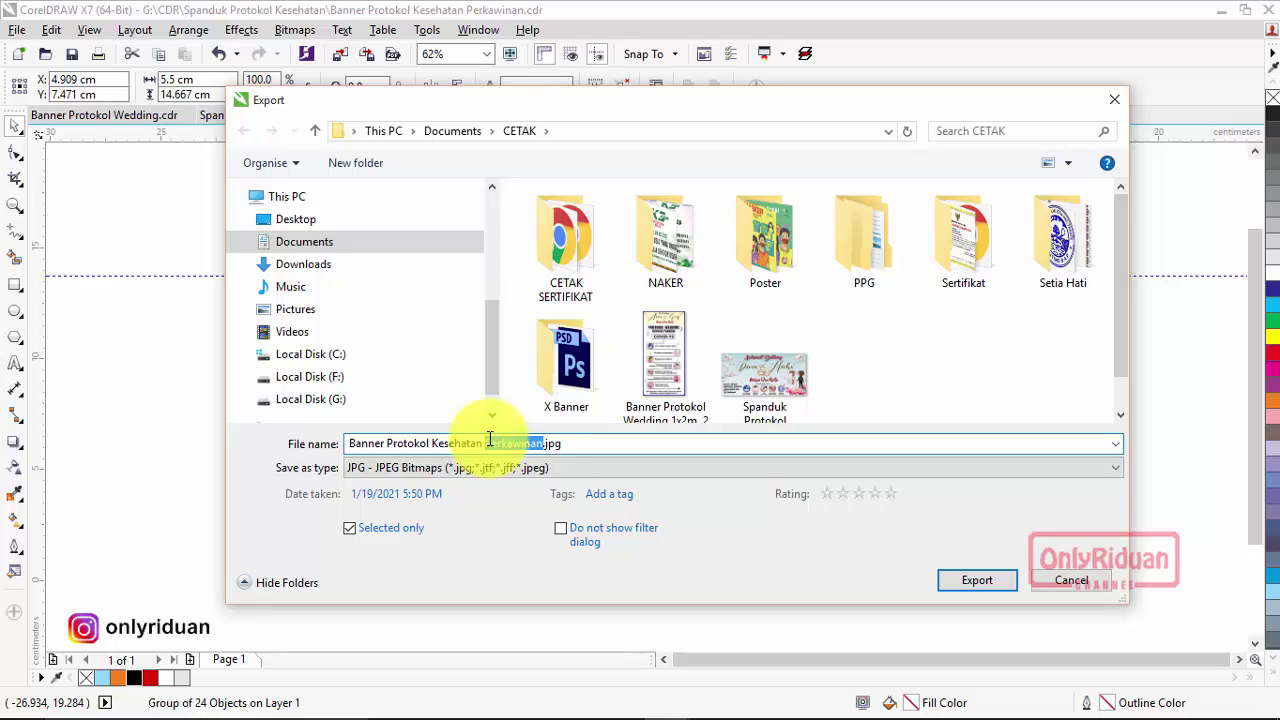
key("BackSpace")
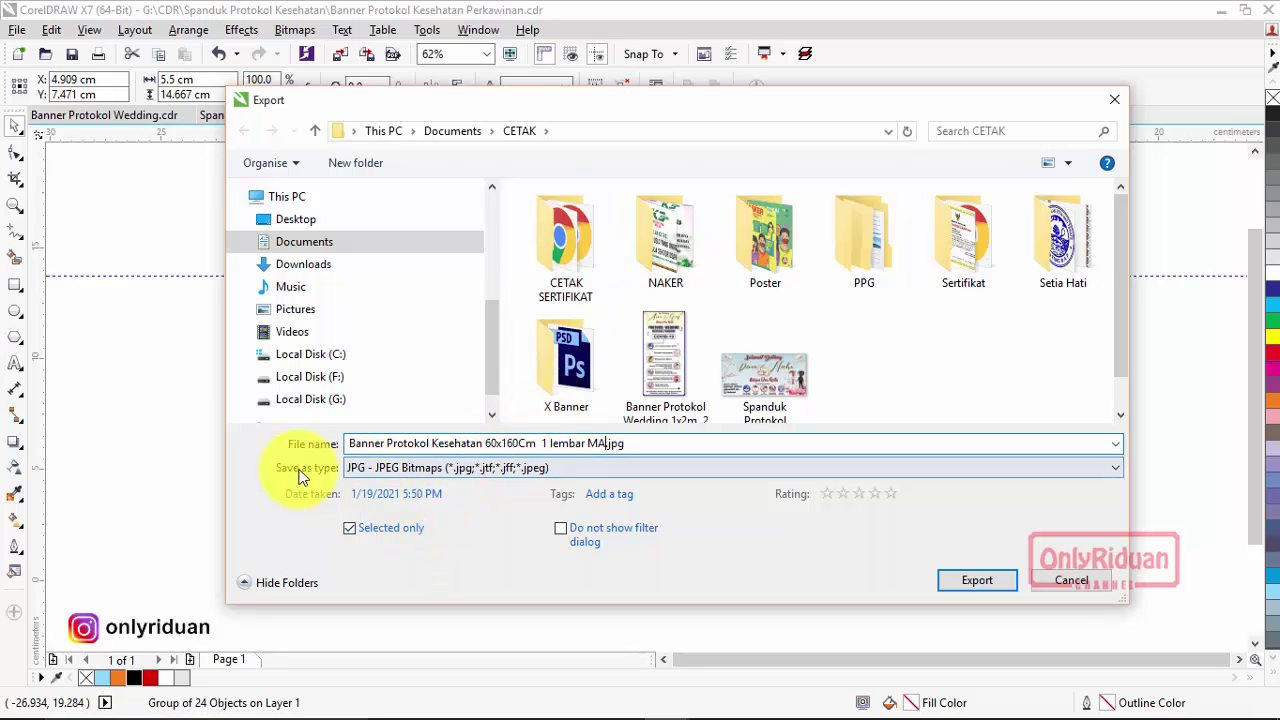
left_click(945, 580)
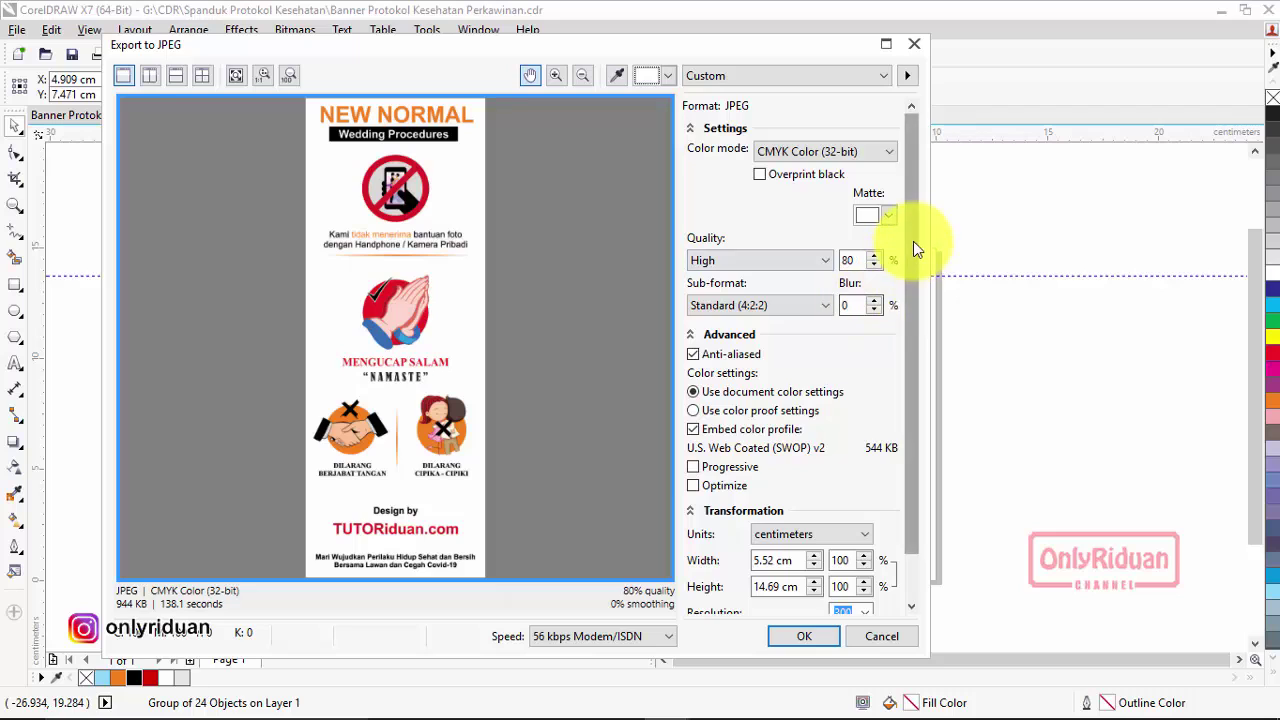
Set the JPEG export resolution of the NEW NORMAL banner to 200 and its width to 60 cm.
left_click_drag(913, 241, 914, 438)
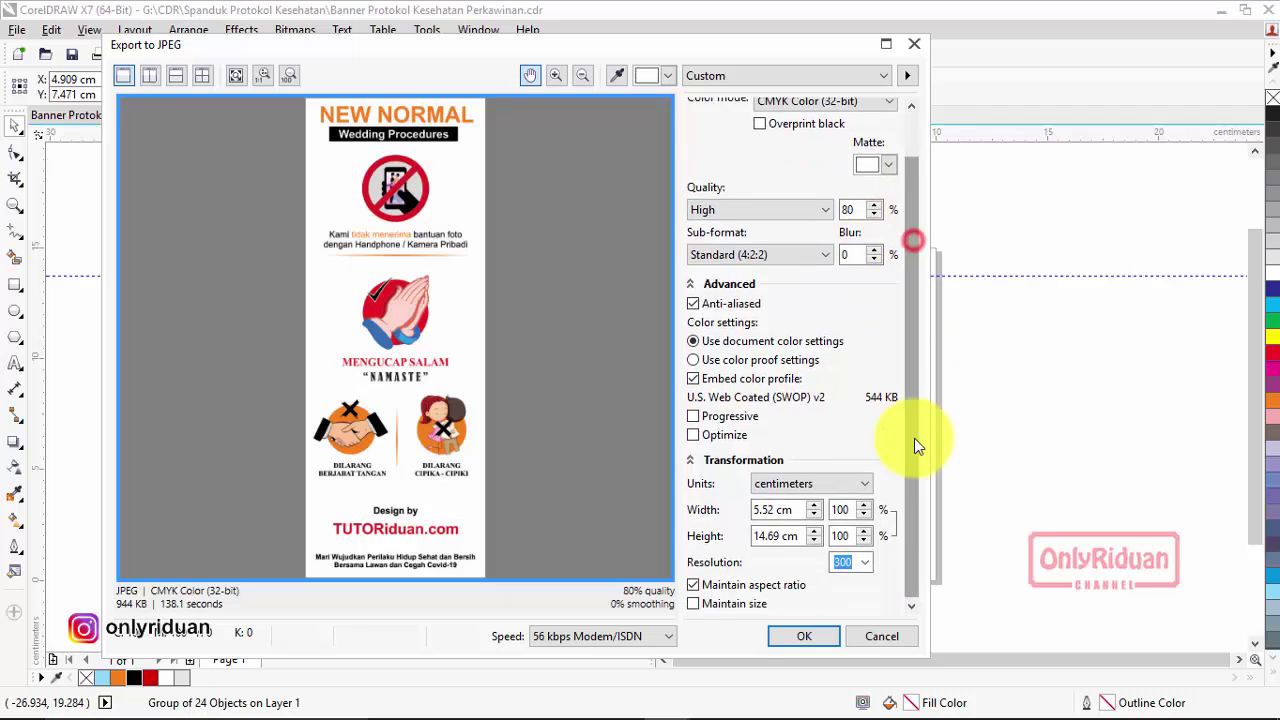
left_click(862, 568)
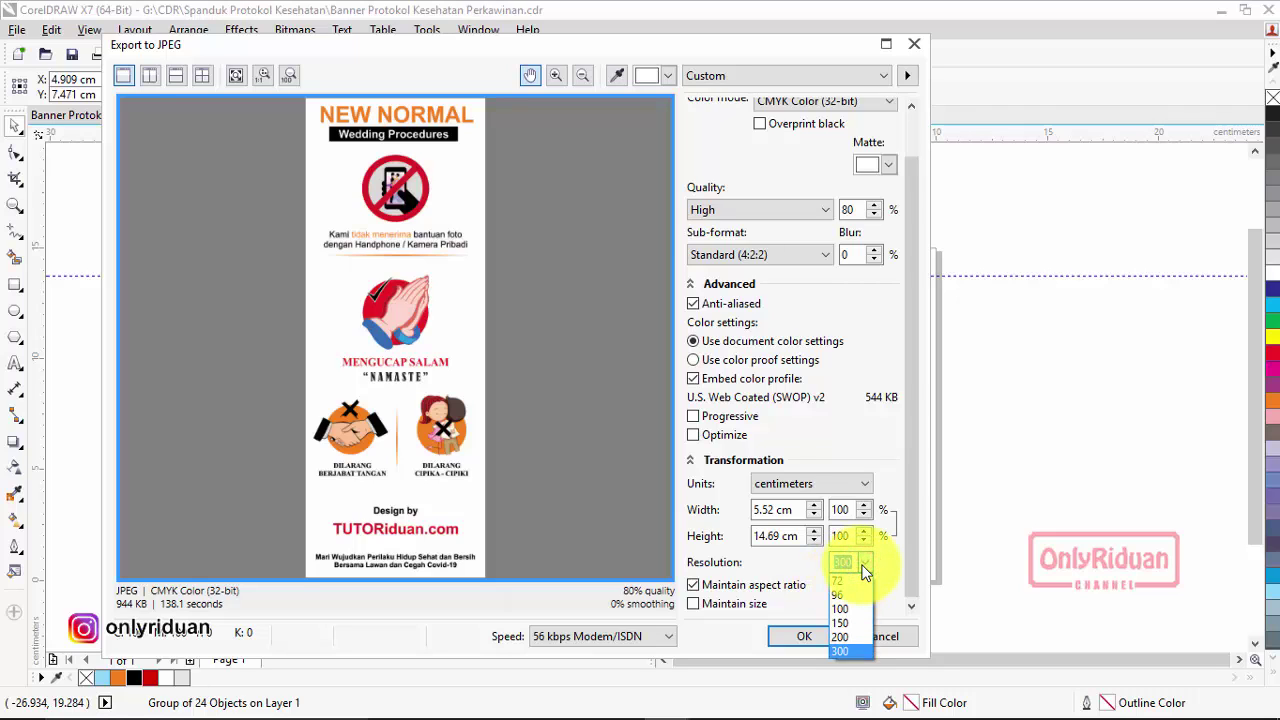
left_click(850, 637)
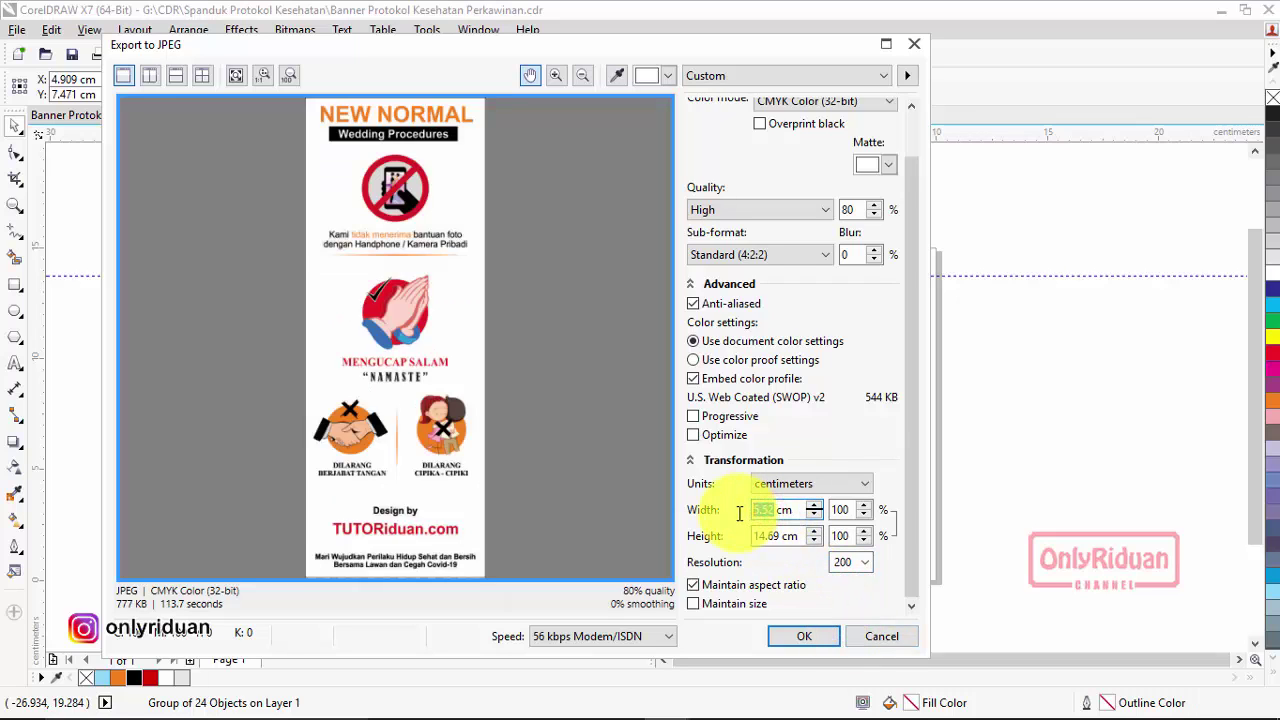
type("60")
left_click(766, 536)
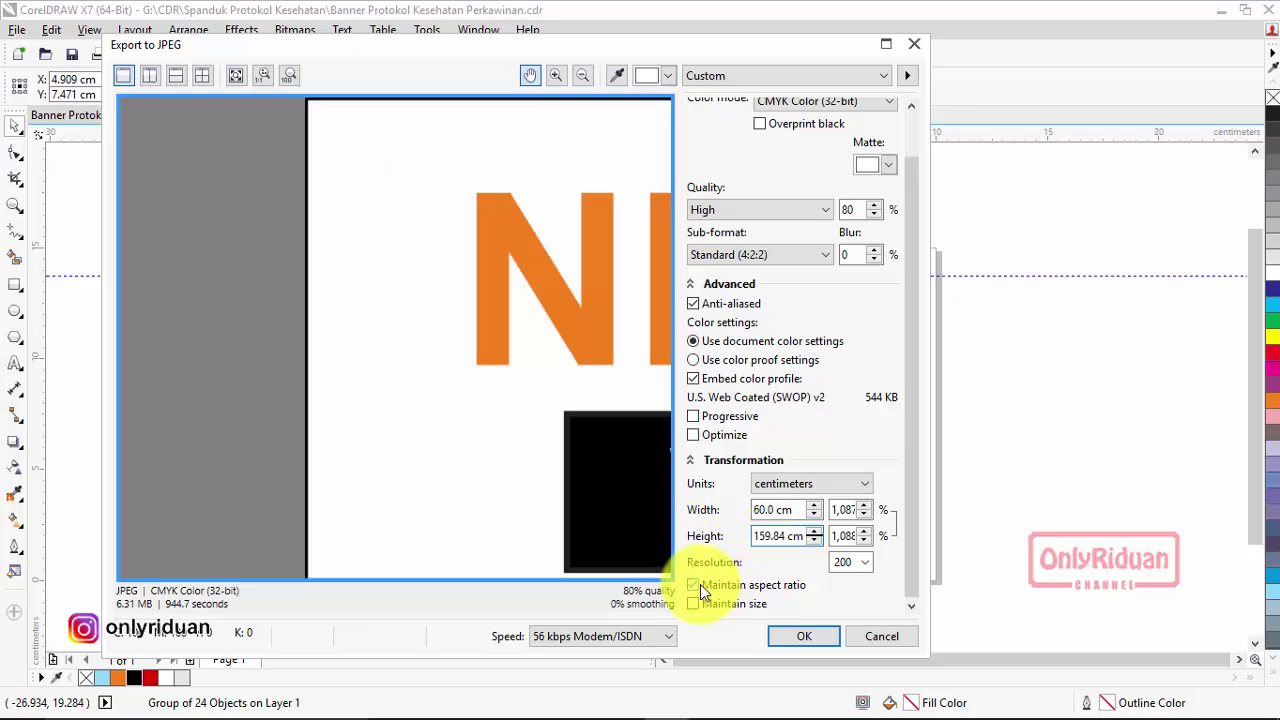
Turn off the aspect ratio lock and set the export height to 160 cm.
left_click(694, 586)
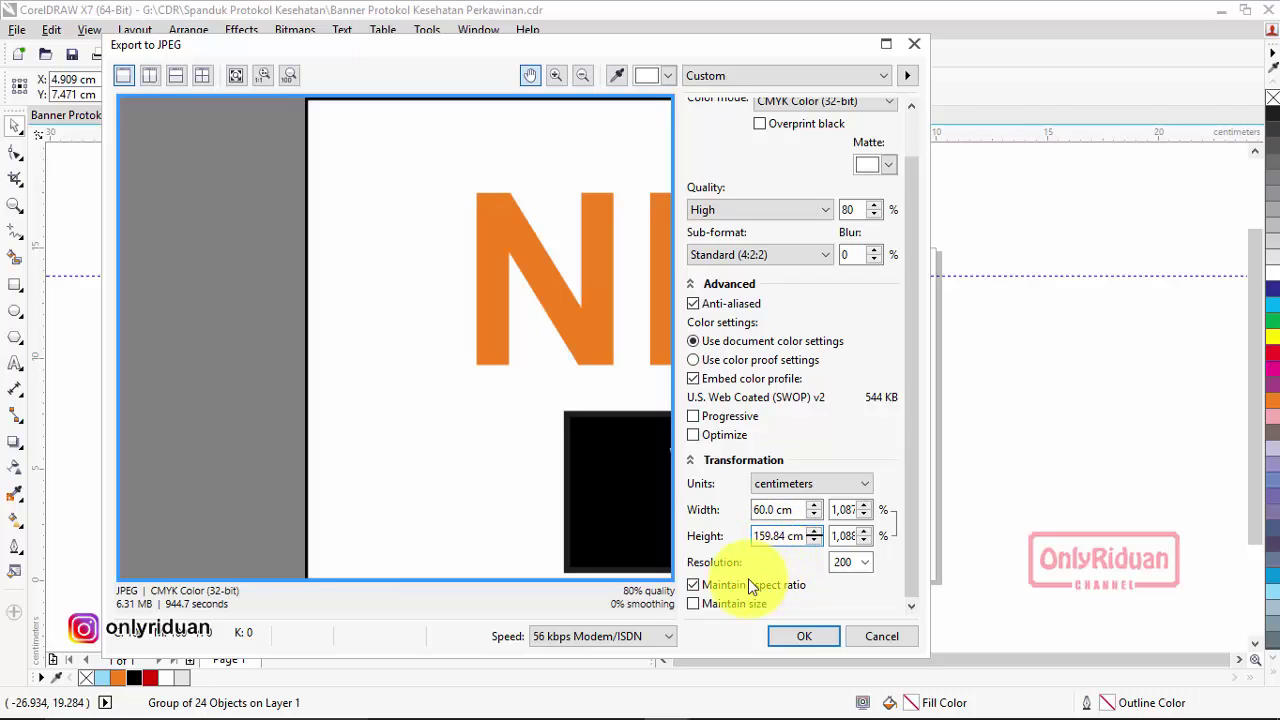
left_click(697, 588)
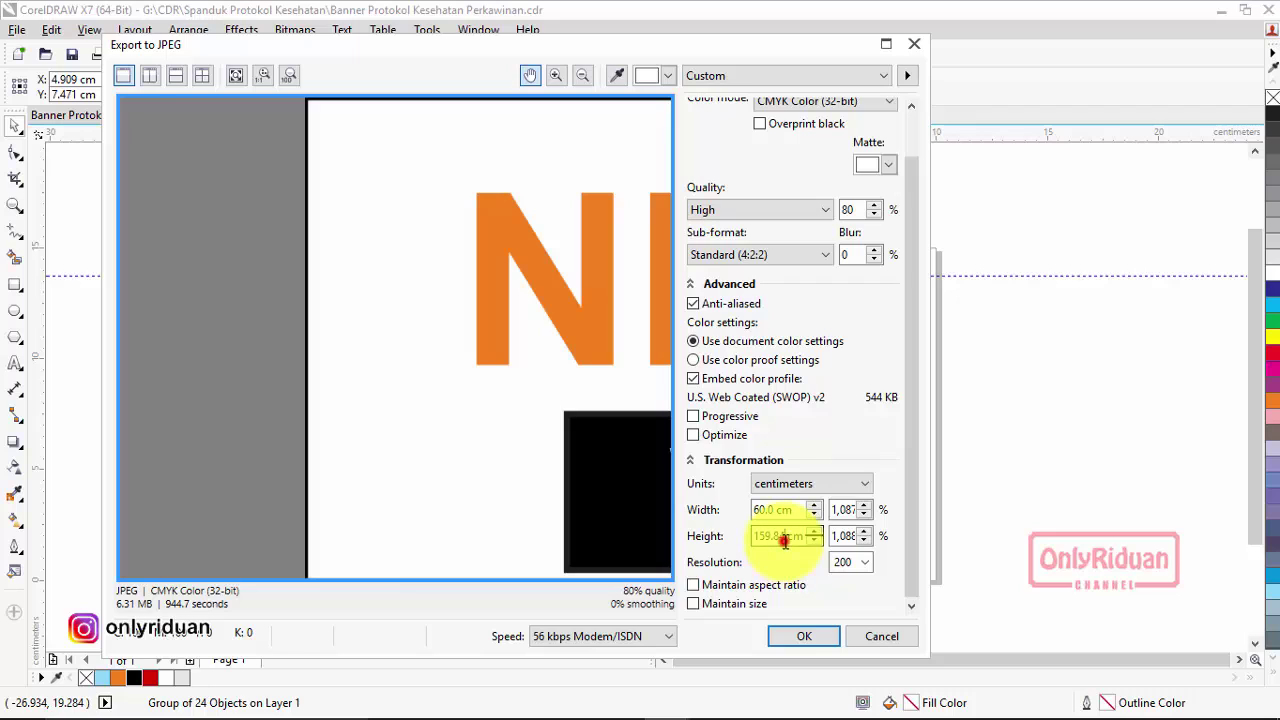
left_click_drag(785, 540, 737, 540)
type("60")
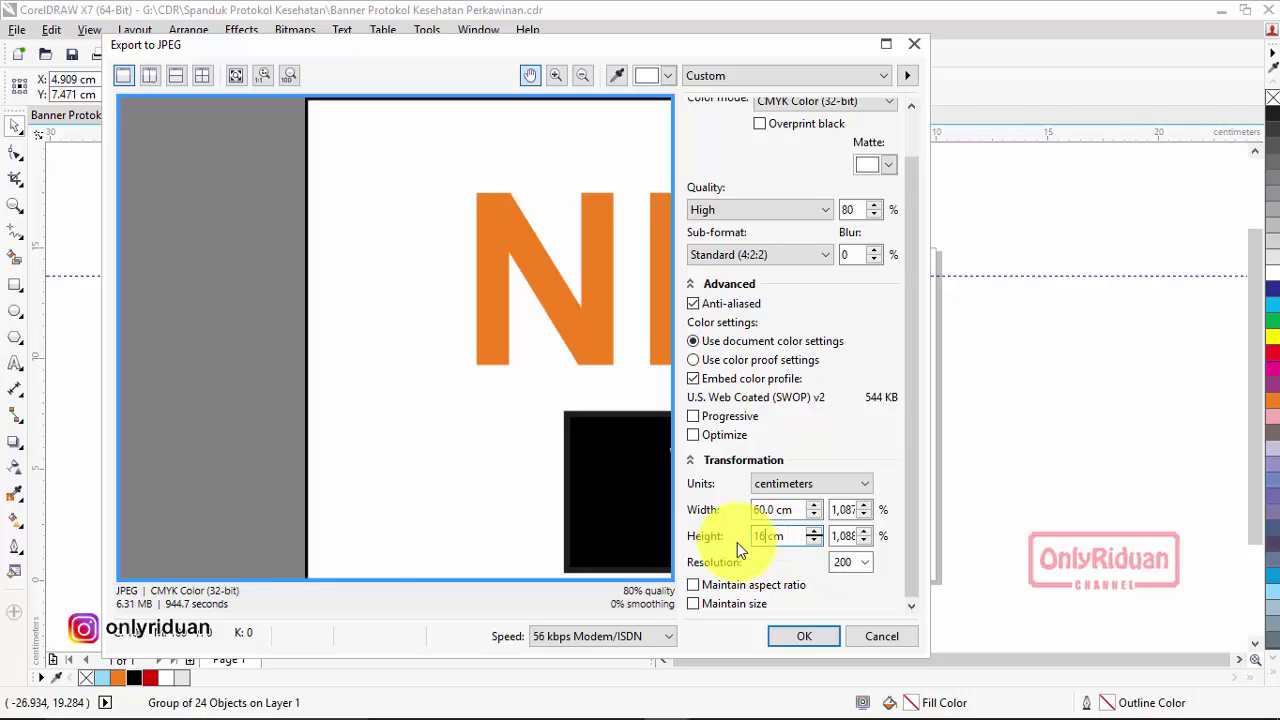
left_click(763, 509)
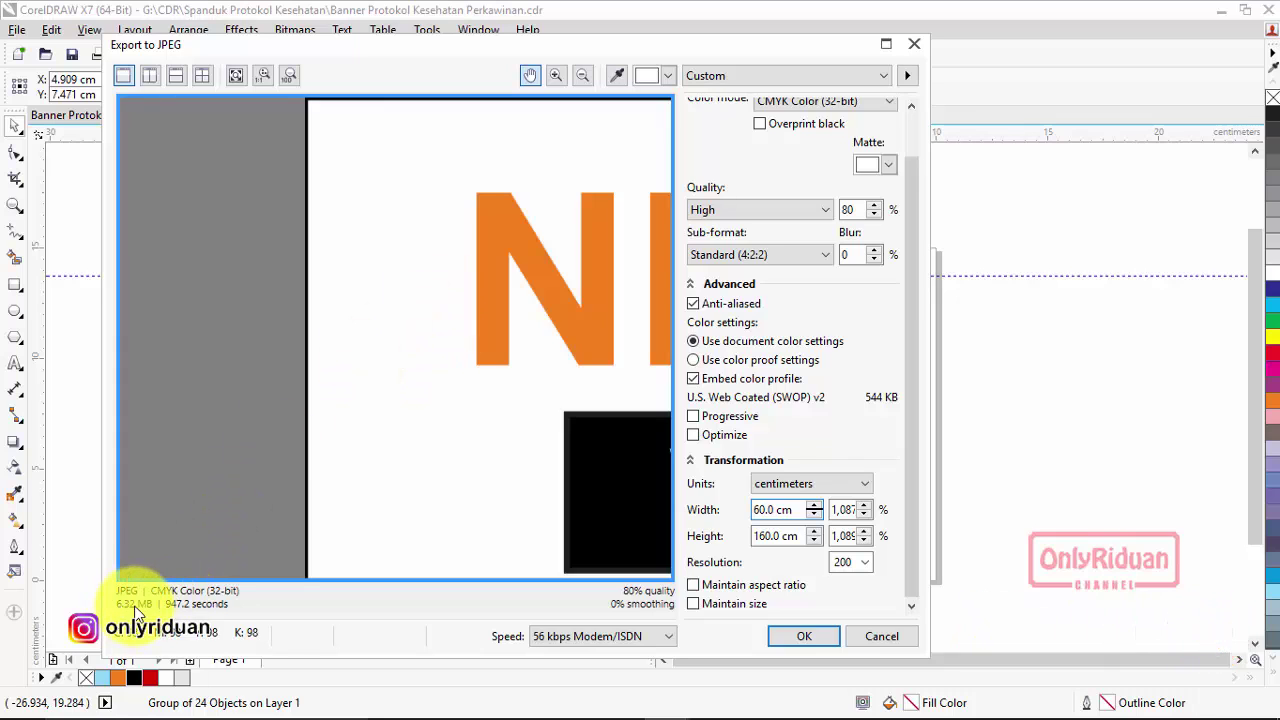
Inspect the NEW NORMAL banner in the export preview from its heading down to the prohibition icons and complete the JPEG export.
left_click_drag(492, 389, 309, 314)
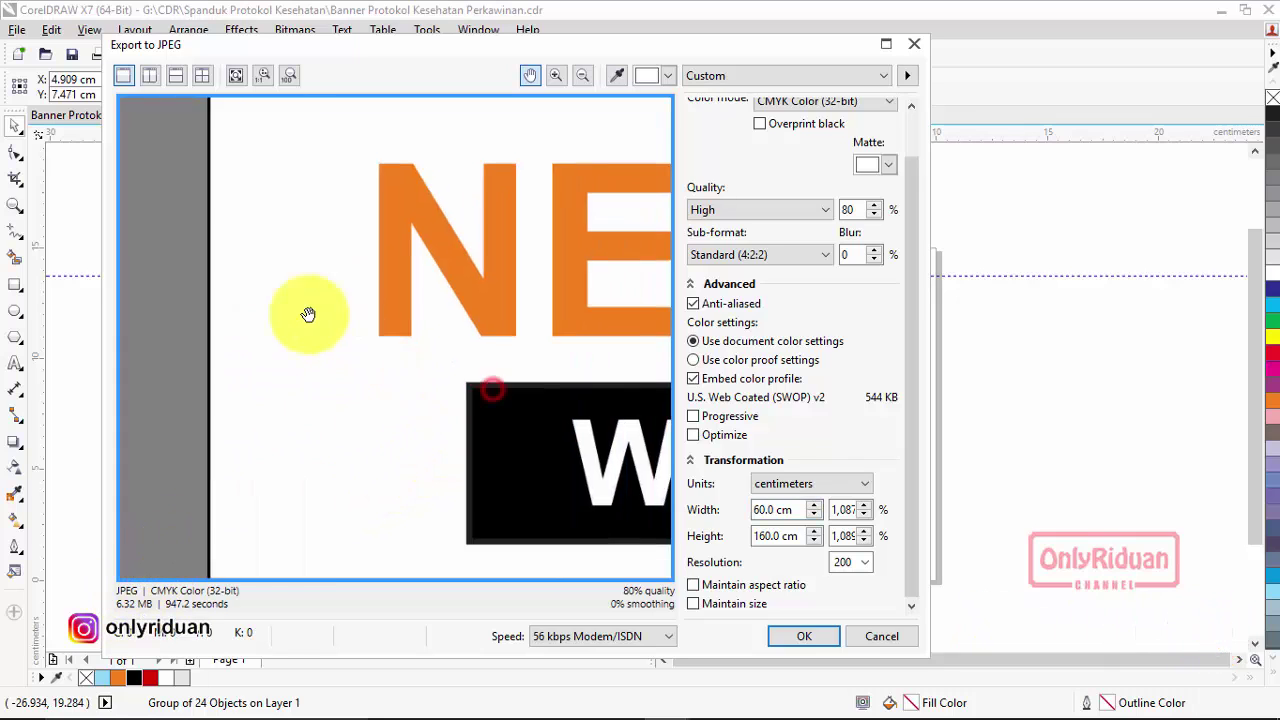
left_click_drag(423, 366, 354, 320)
scroll(362, 325, "down", 3)
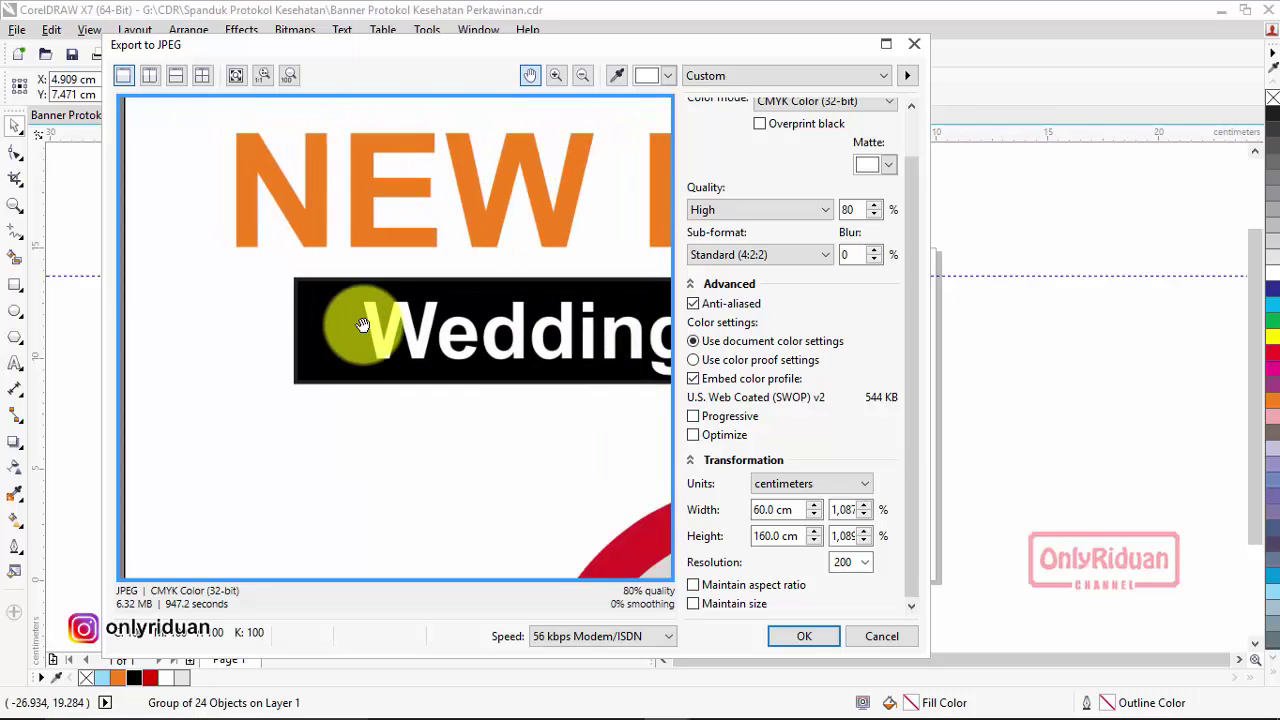
left_click_drag(408, 366, 200, 143)
left_click_drag(359, 263, 422, 219)
scroll(422, 219, "down", 4)
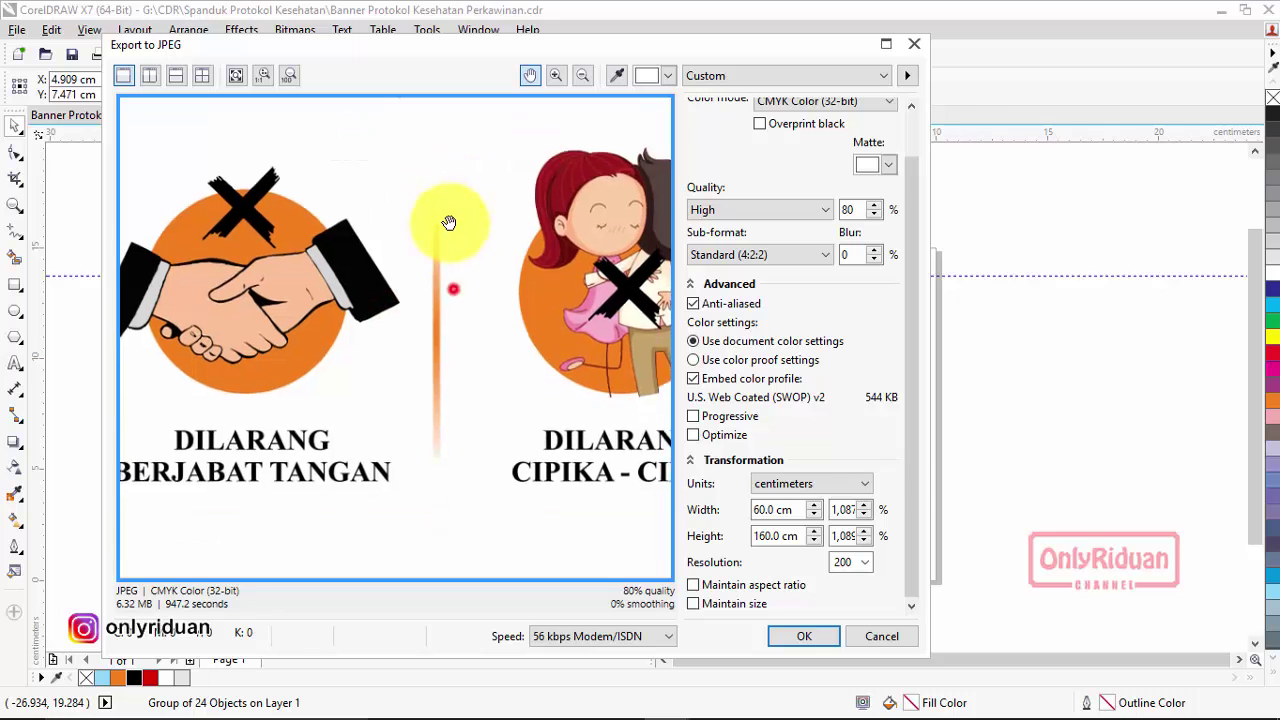
left_click_drag(328, 285, 668, 553)
scroll(391, 237, "down", 2)
scroll(428, 258, "up", 2)
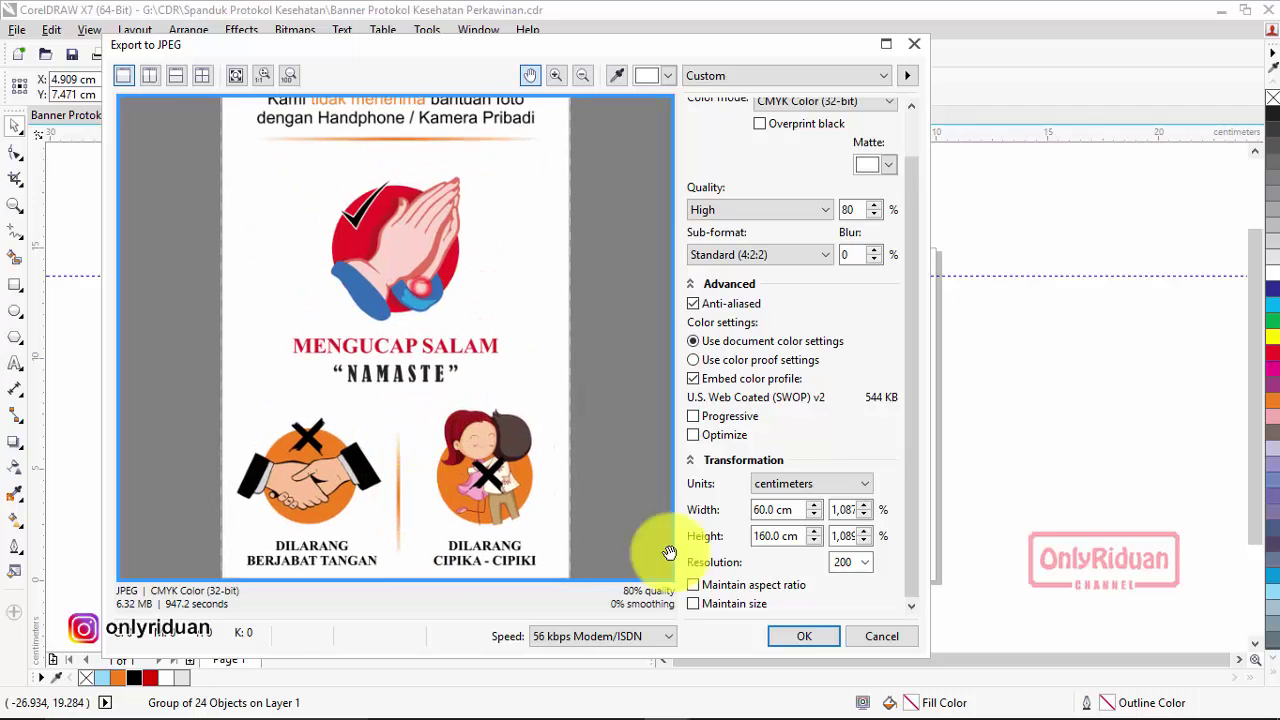
left_click(804, 636)
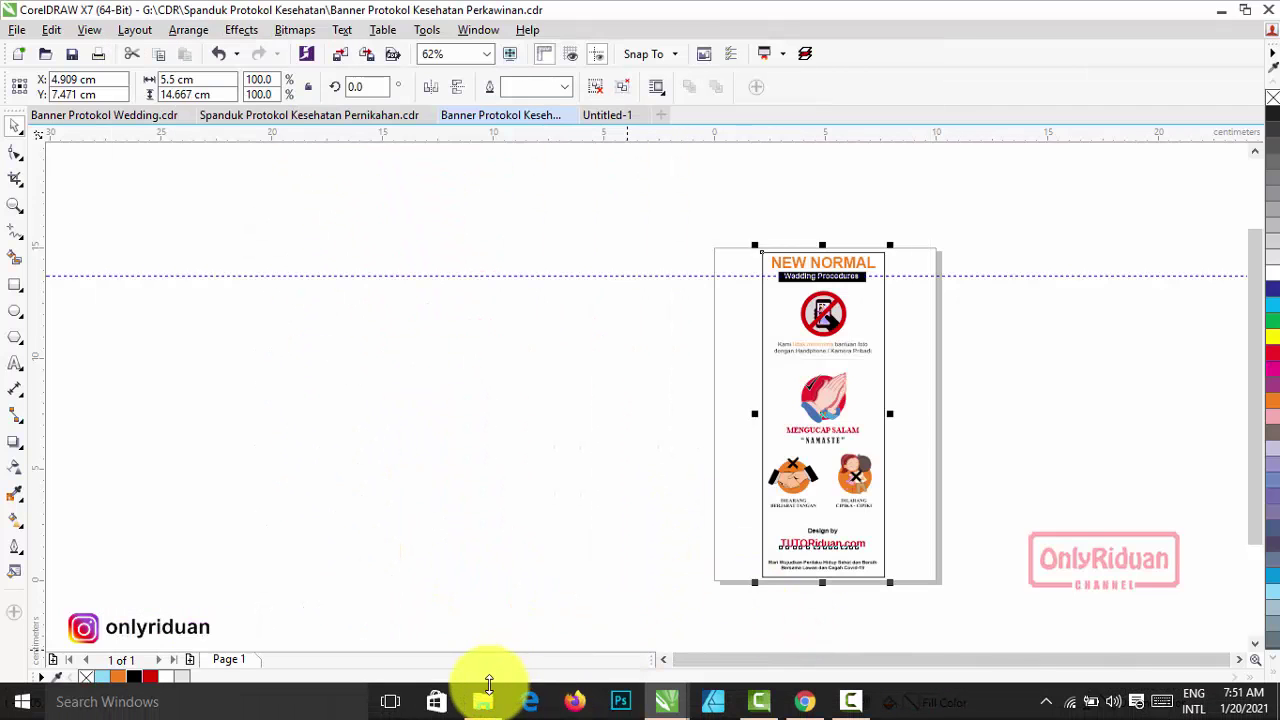
In File Explorer, open the CETAK folder in Documents and select the three exported banner JPG files to review them.
left_click(482, 707)
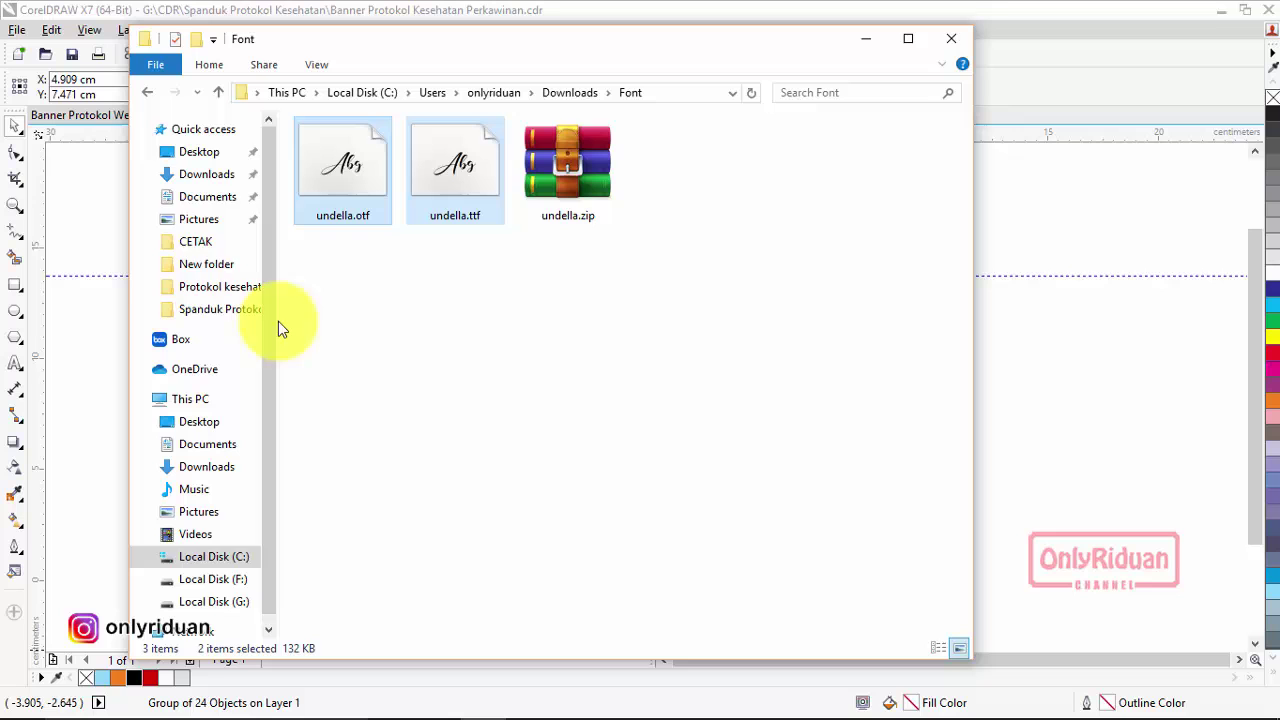
left_click(205, 196)
left_click(331, 289)
double_click(331, 292)
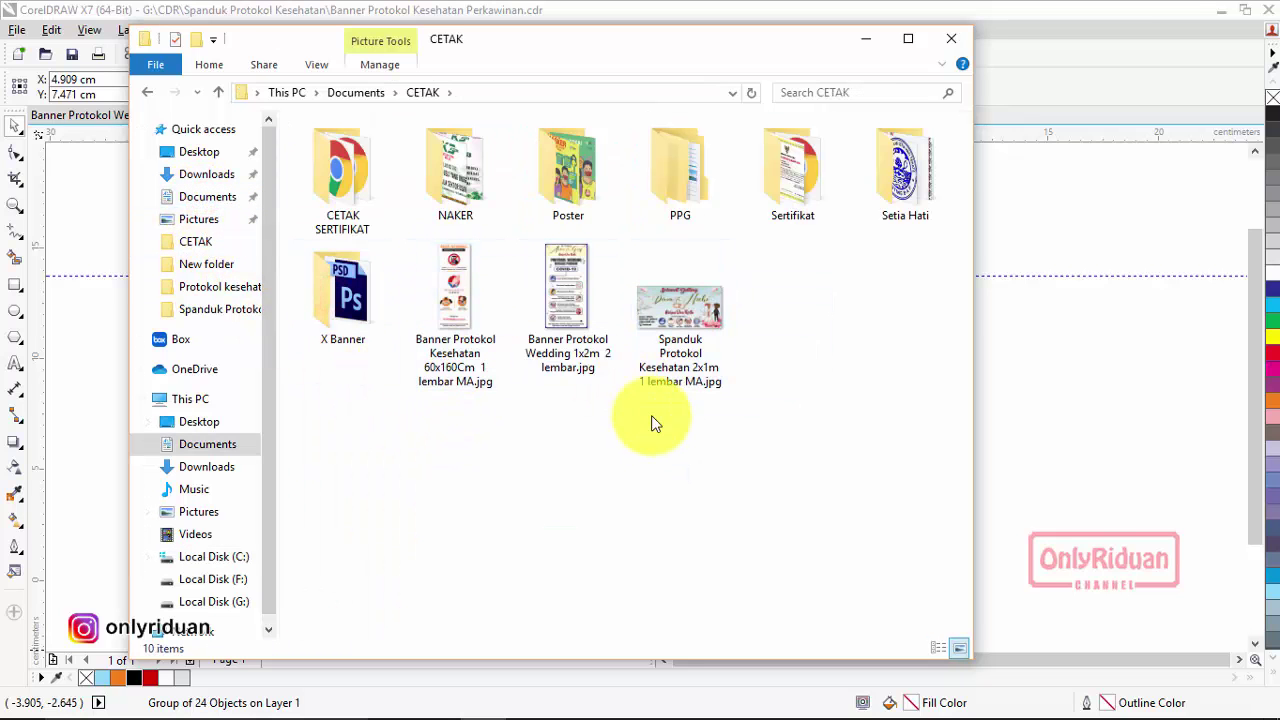
left_click_drag(797, 466, 457, 270)
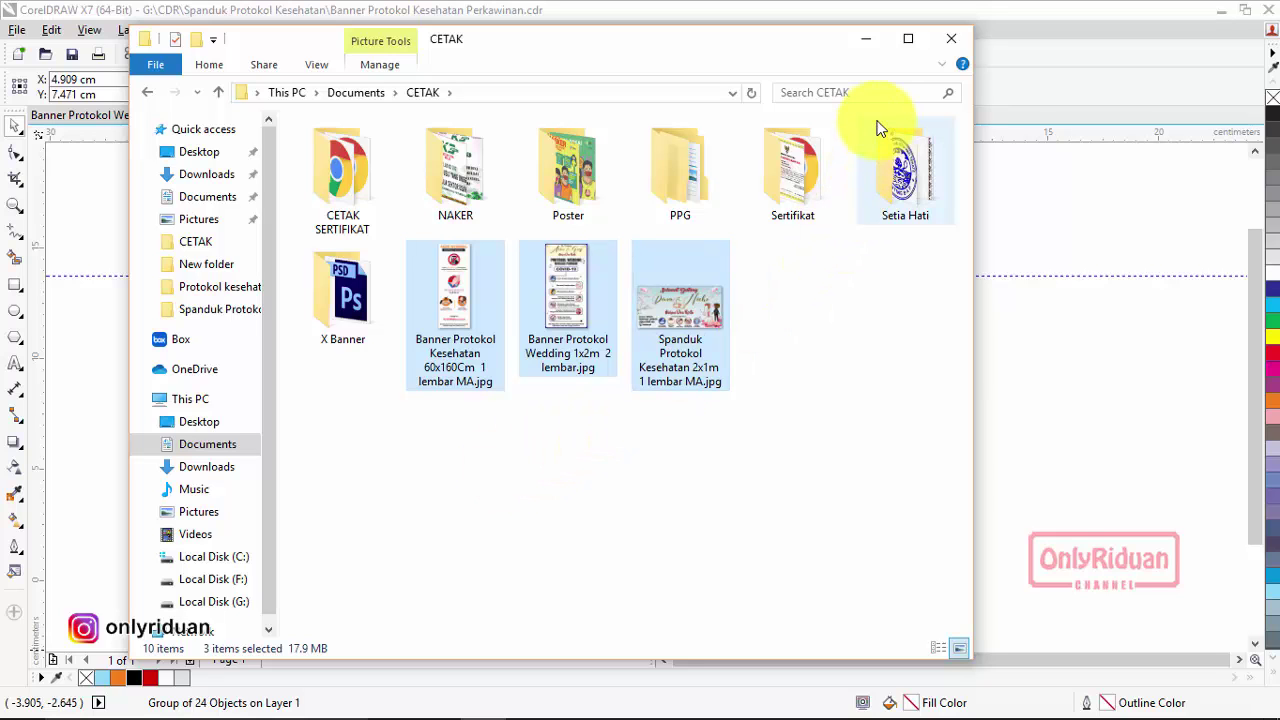
left_click(866, 38)
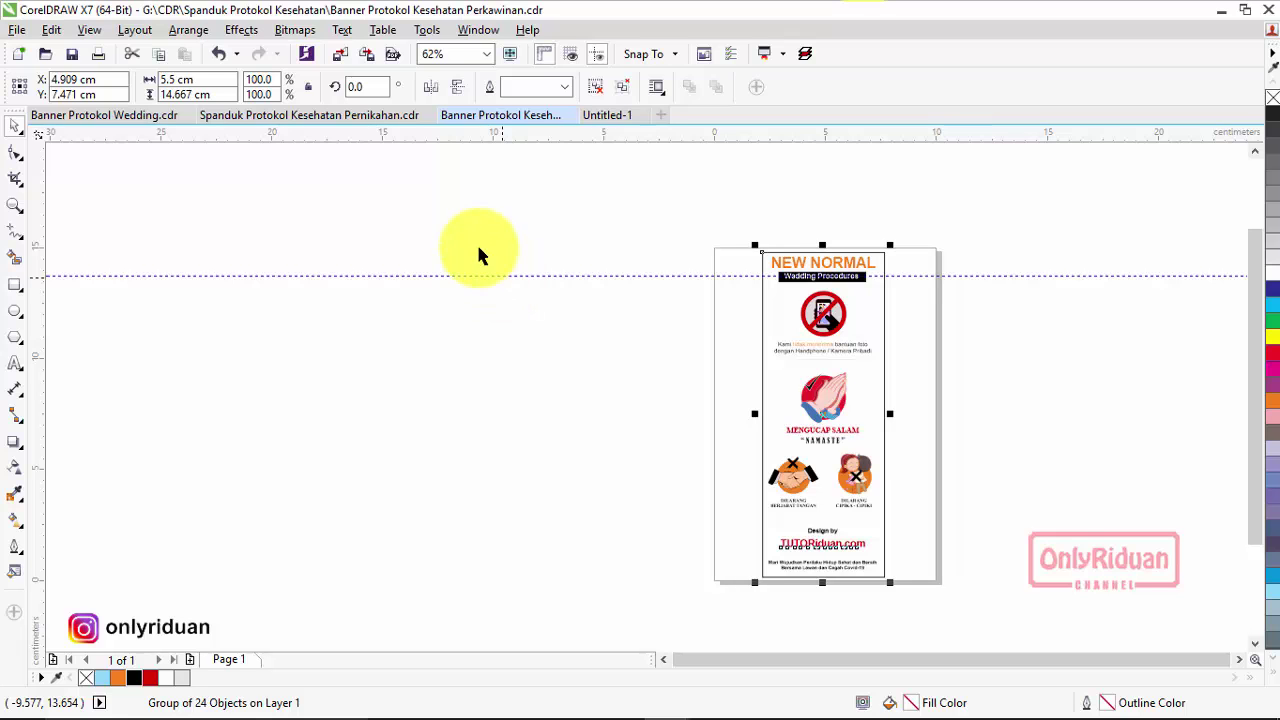
Review the Spanduk Protokol Kesehatan Pernikahan, Banner Protokol Wedding and Banner Protokol Kesehatan Perkawinan documents, and minimize CorelDRAW.
left_click(348, 114)
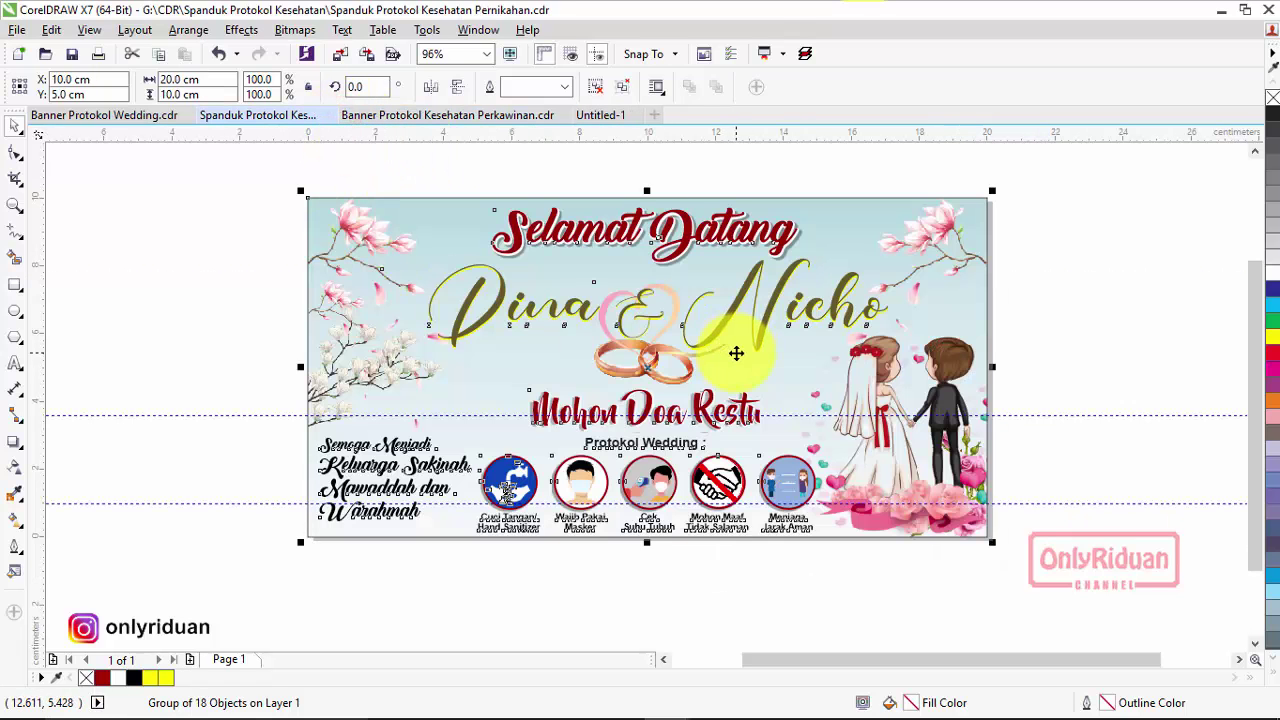
left_click(106, 115)
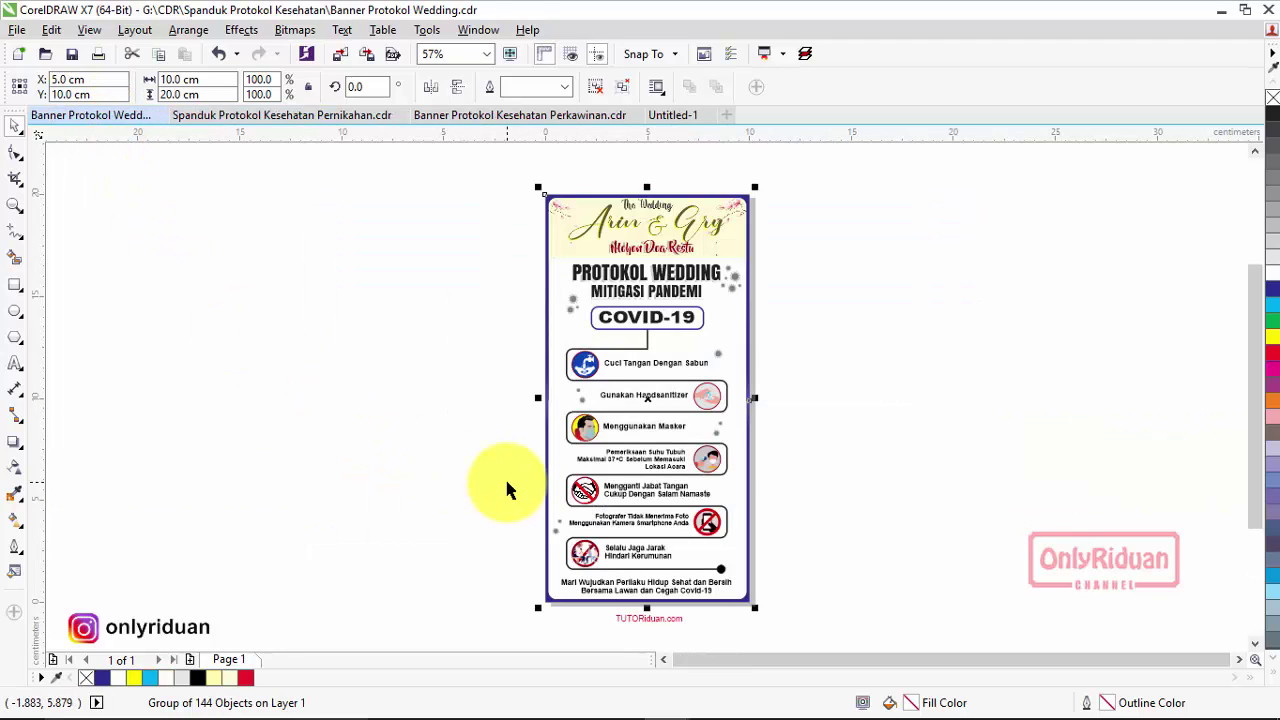
left_click(517, 116)
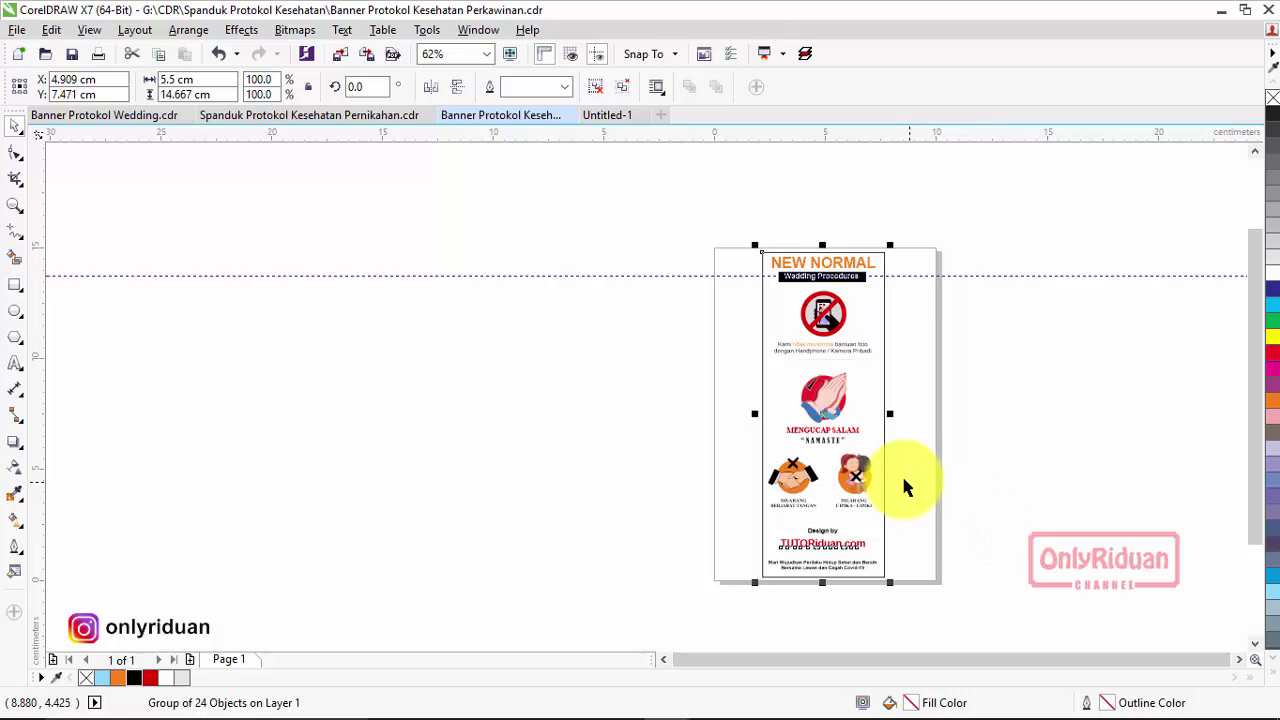
left_click(1224, 20)
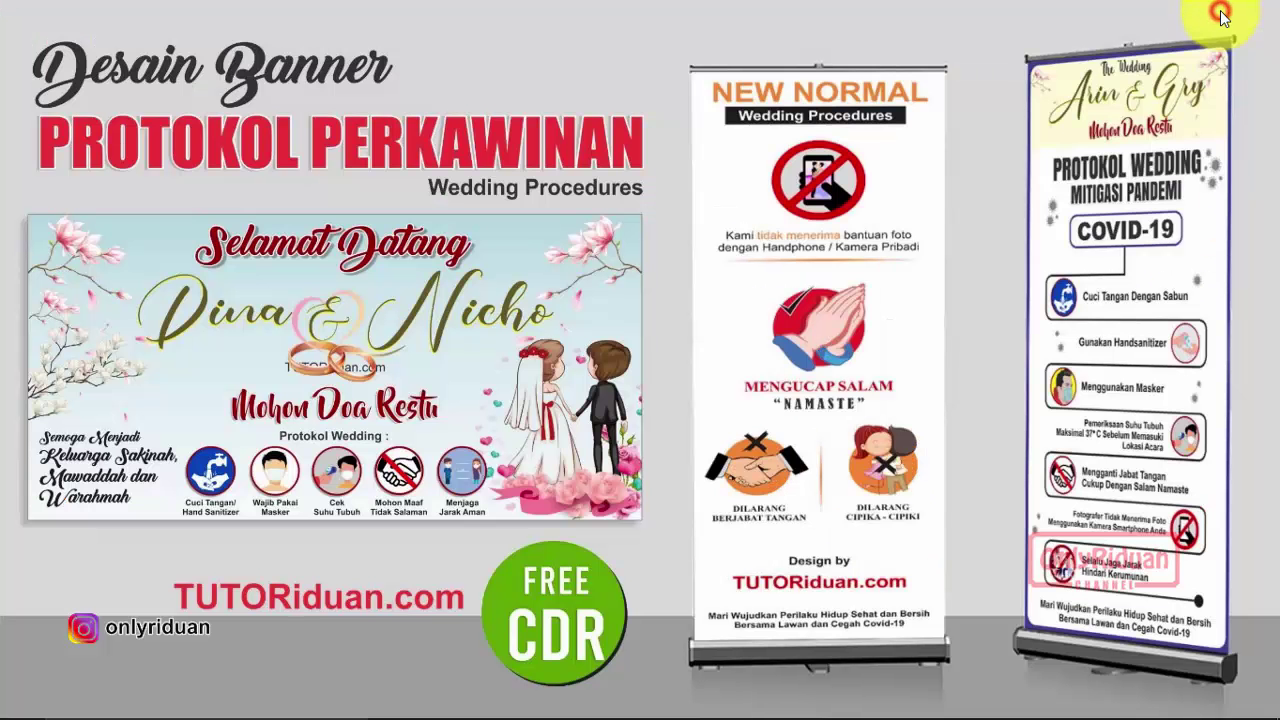